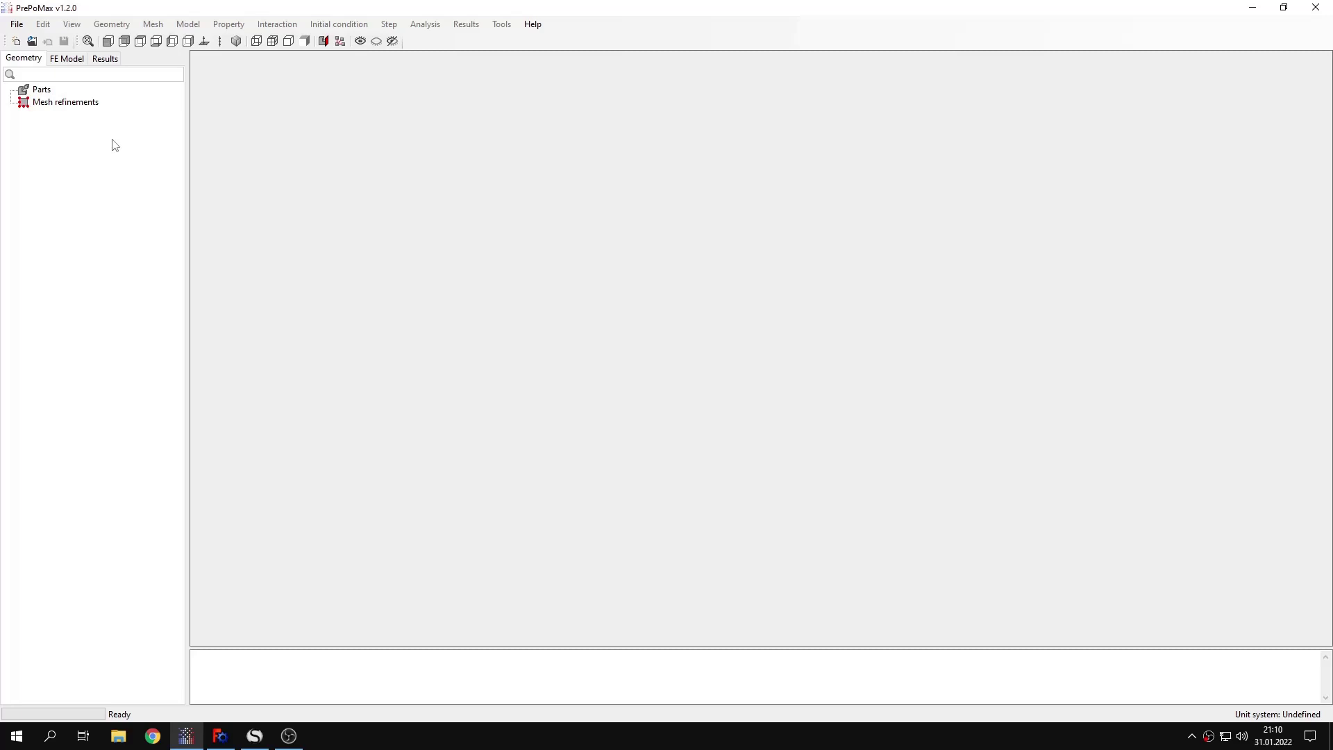
Step: Create a new 2D plane stress model using the mm, ton, s, °C unit system
left_click(16, 42)
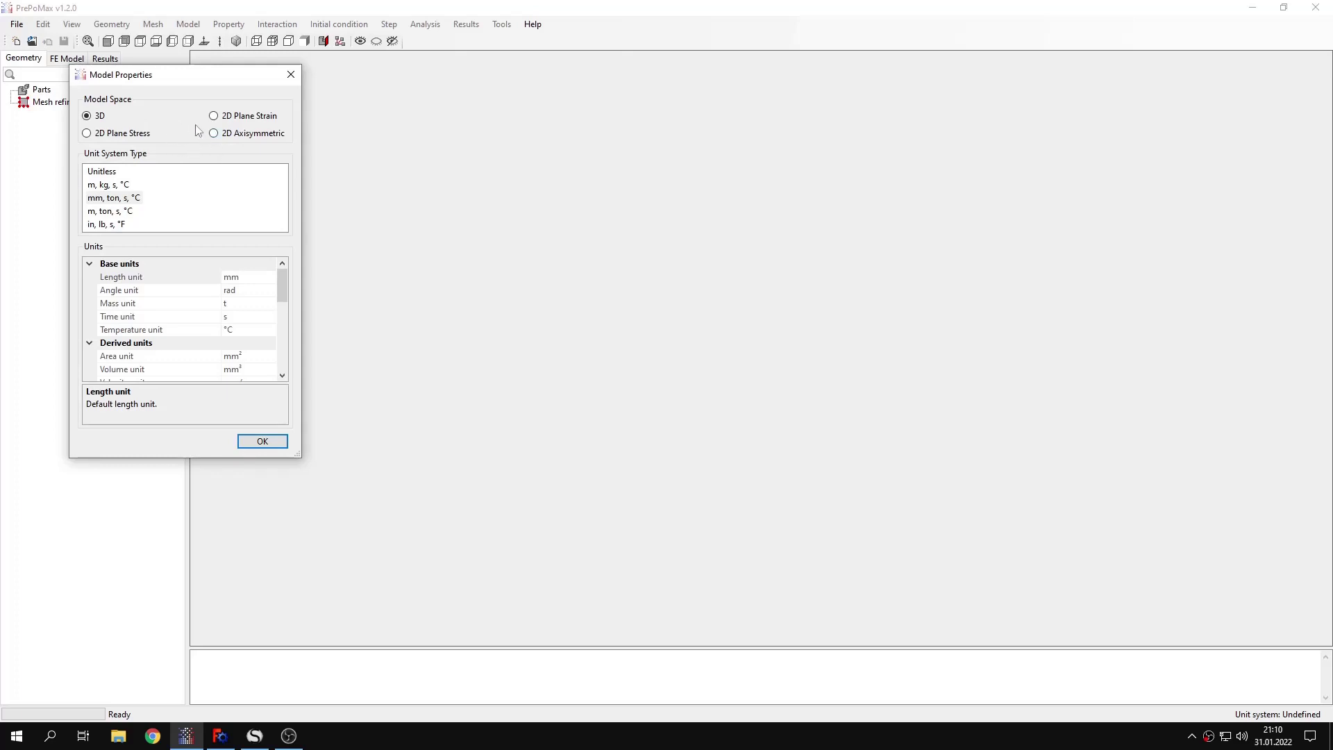
left_click(126, 199)
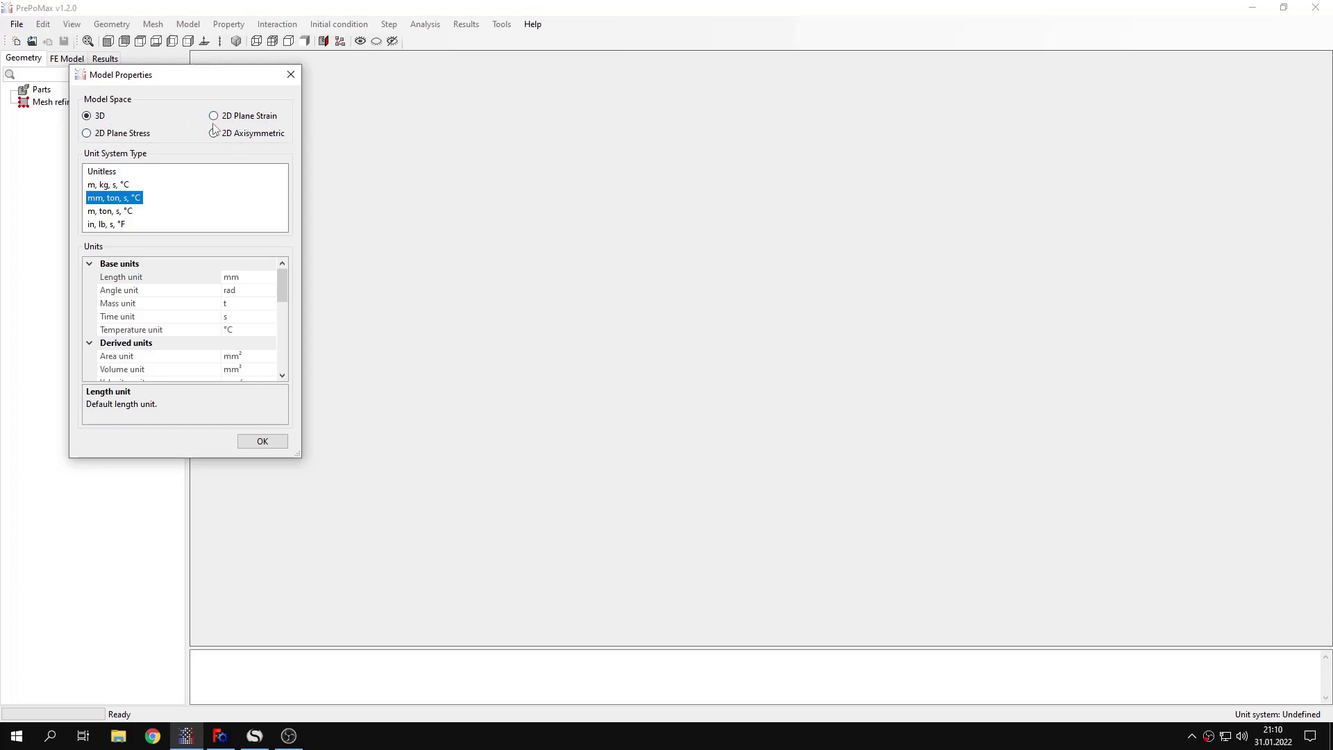
left_click(95, 134)
left_click(132, 199)
left_click(262, 441)
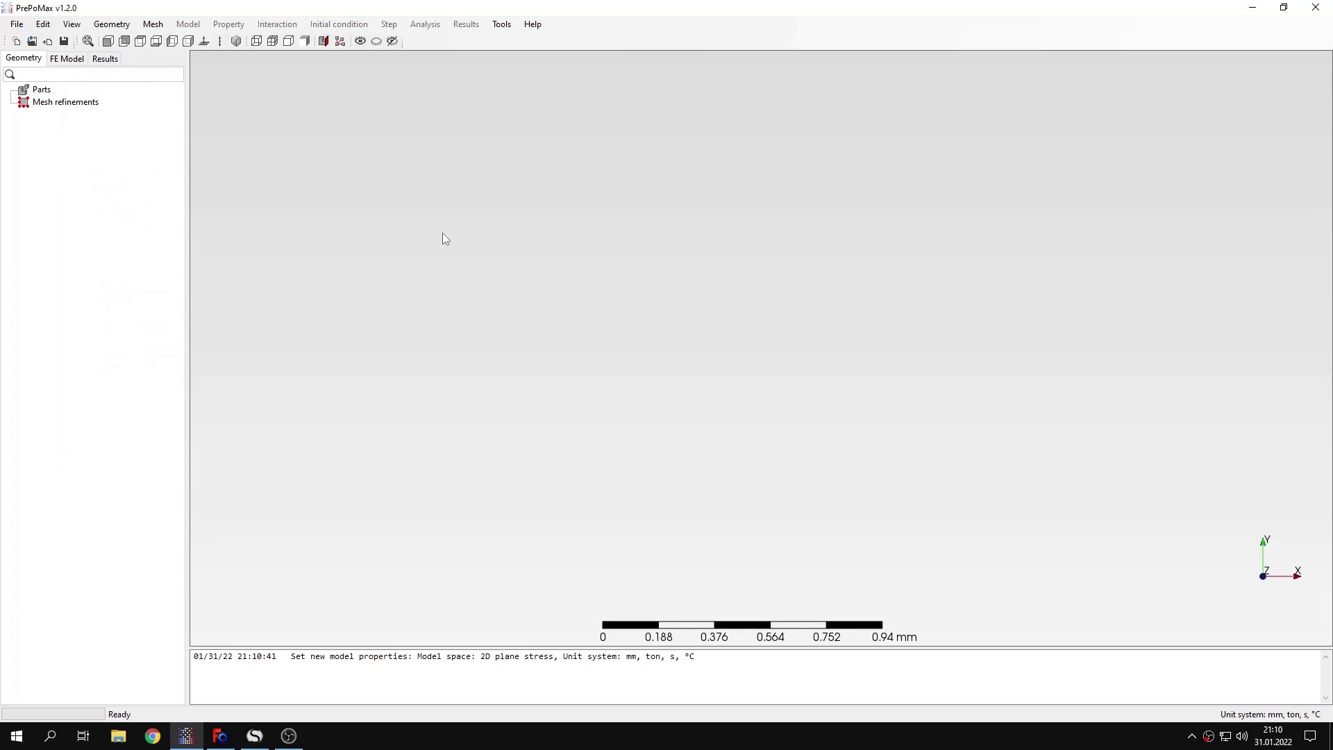
Step: Import the 'Tutorial 16 - U-shaped member' geometry and view the plate from the front
left_click(47, 41)
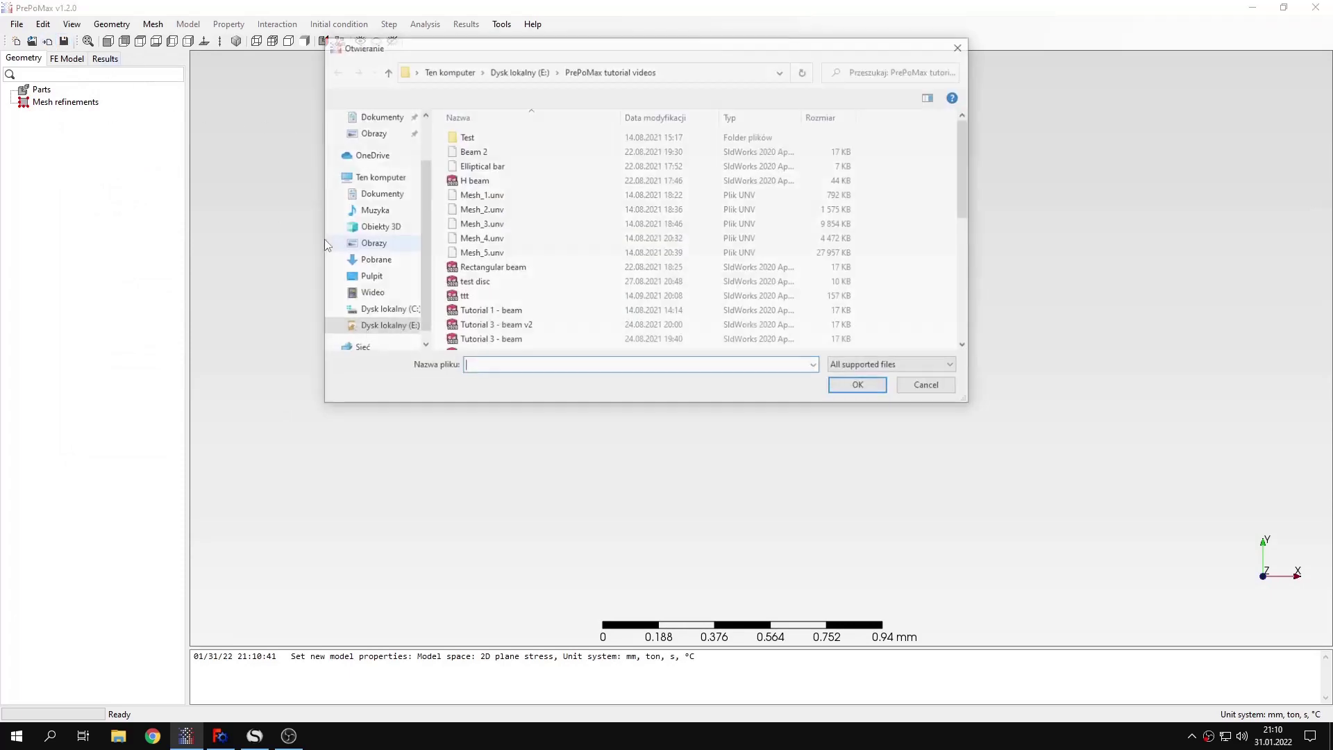
scroll(521, 229, "down", 6)
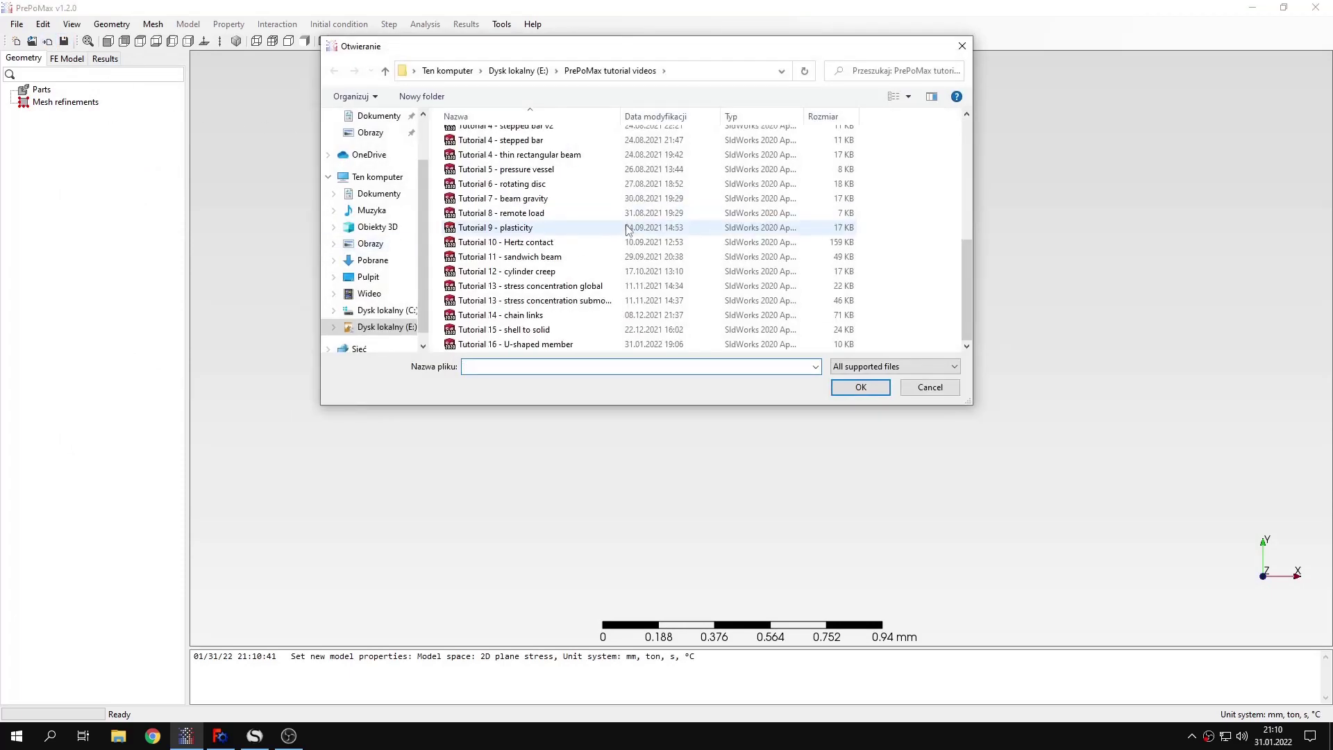
double_click(595, 344)
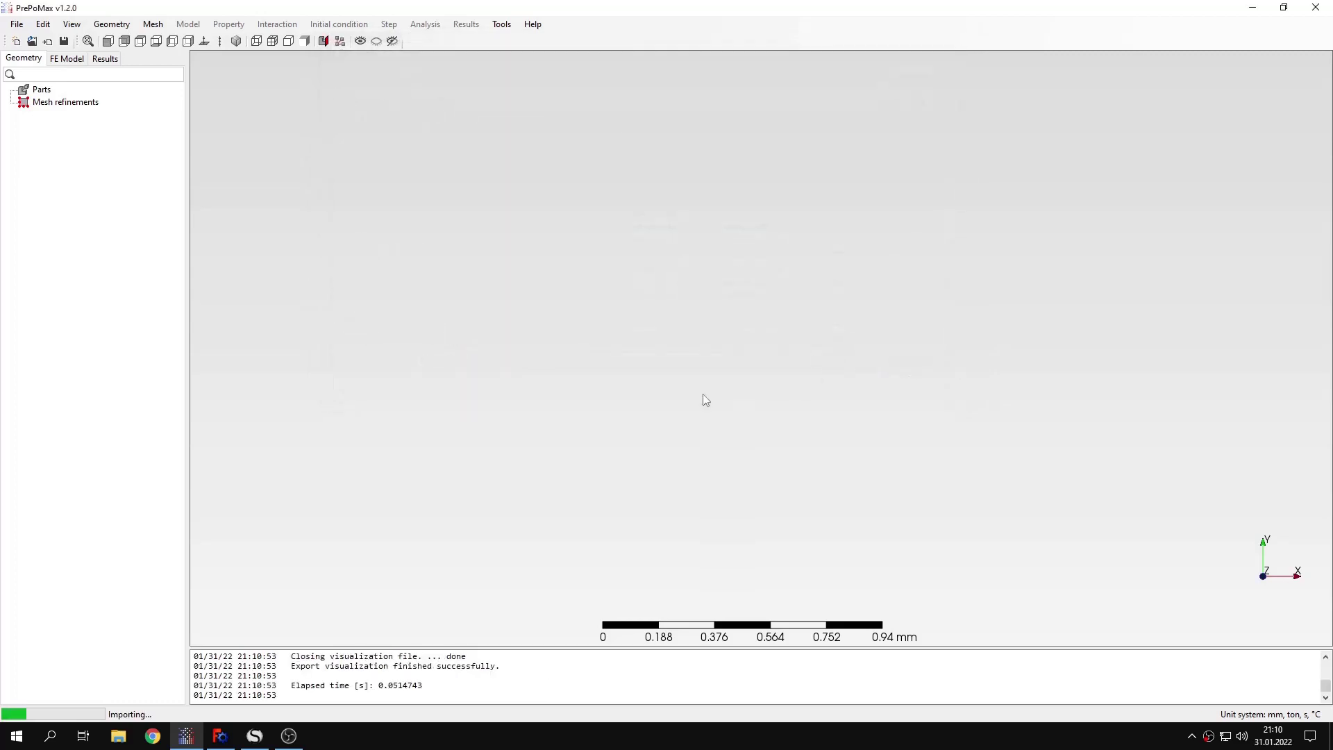
left_click_drag(702, 400, 730, 299)
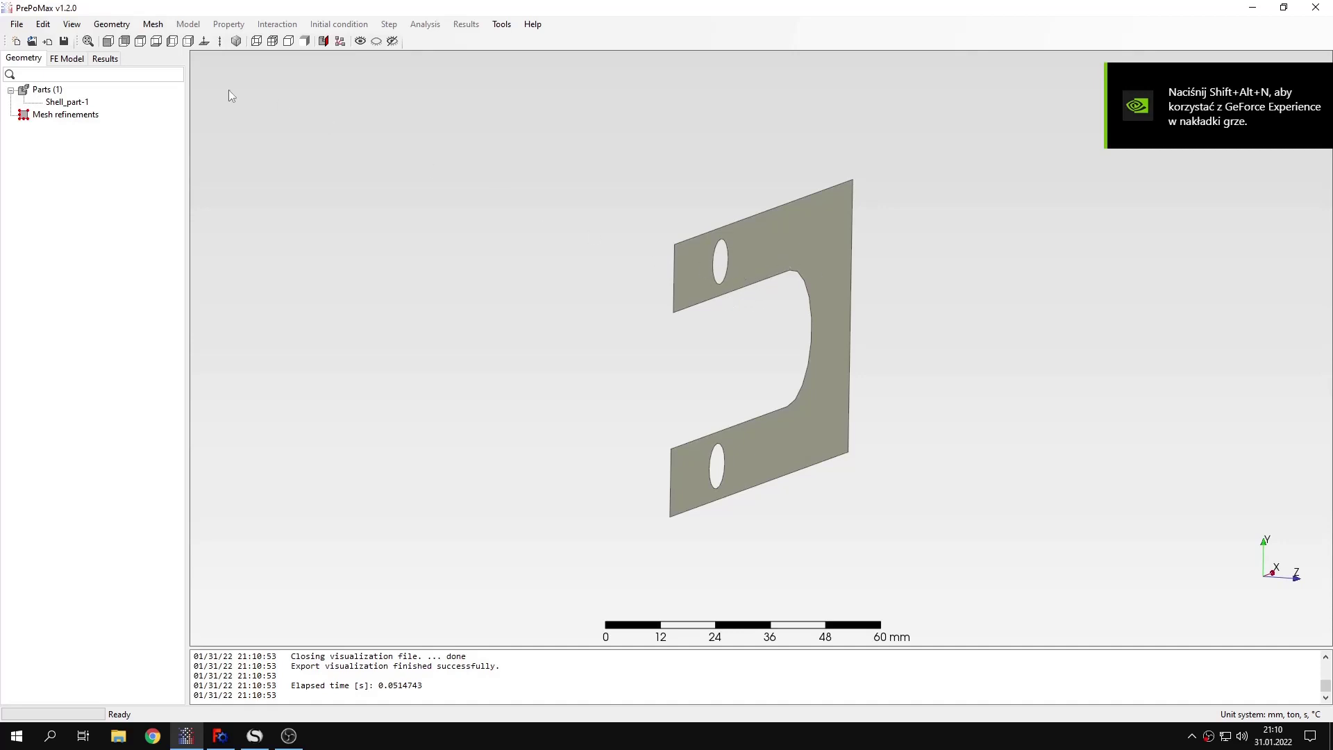
left_click(107, 41)
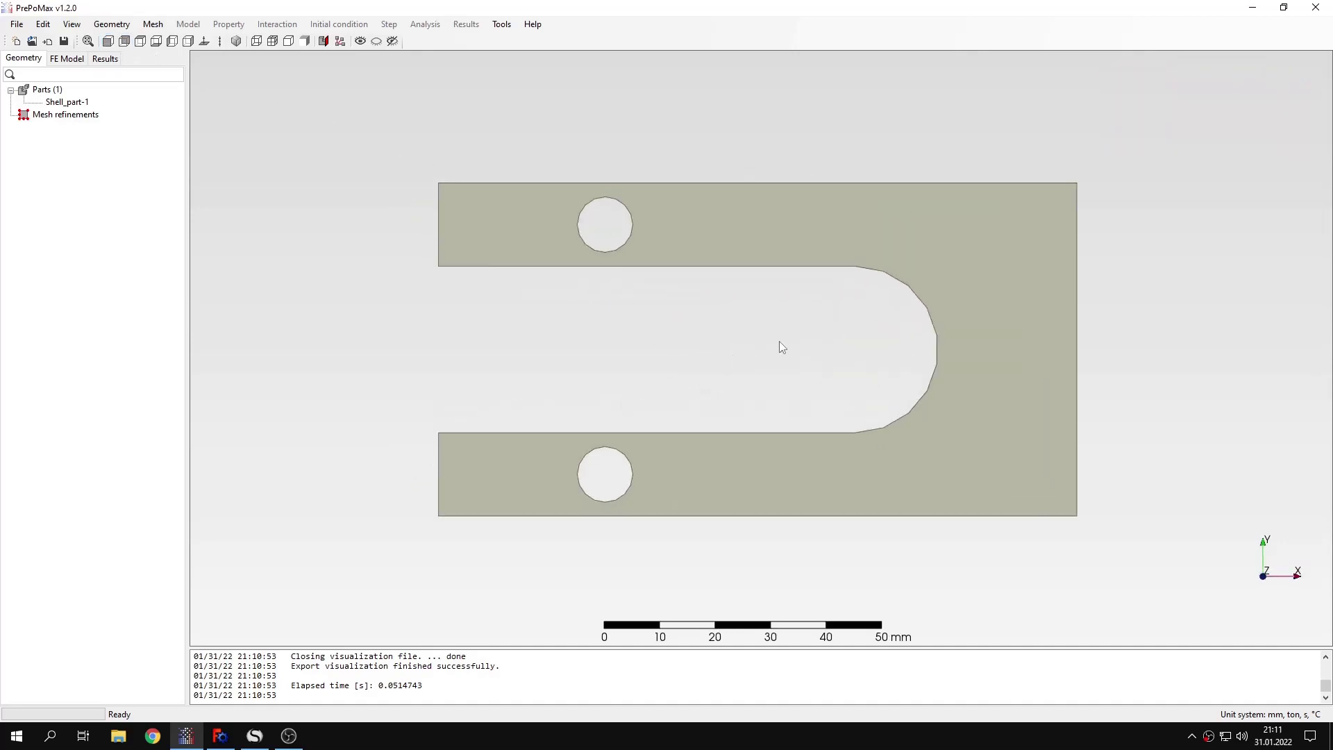
Step: In FreeCAD, open the U-shaped member's sketch, read its dimensions, then close sketch editing
left_click(219, 735)
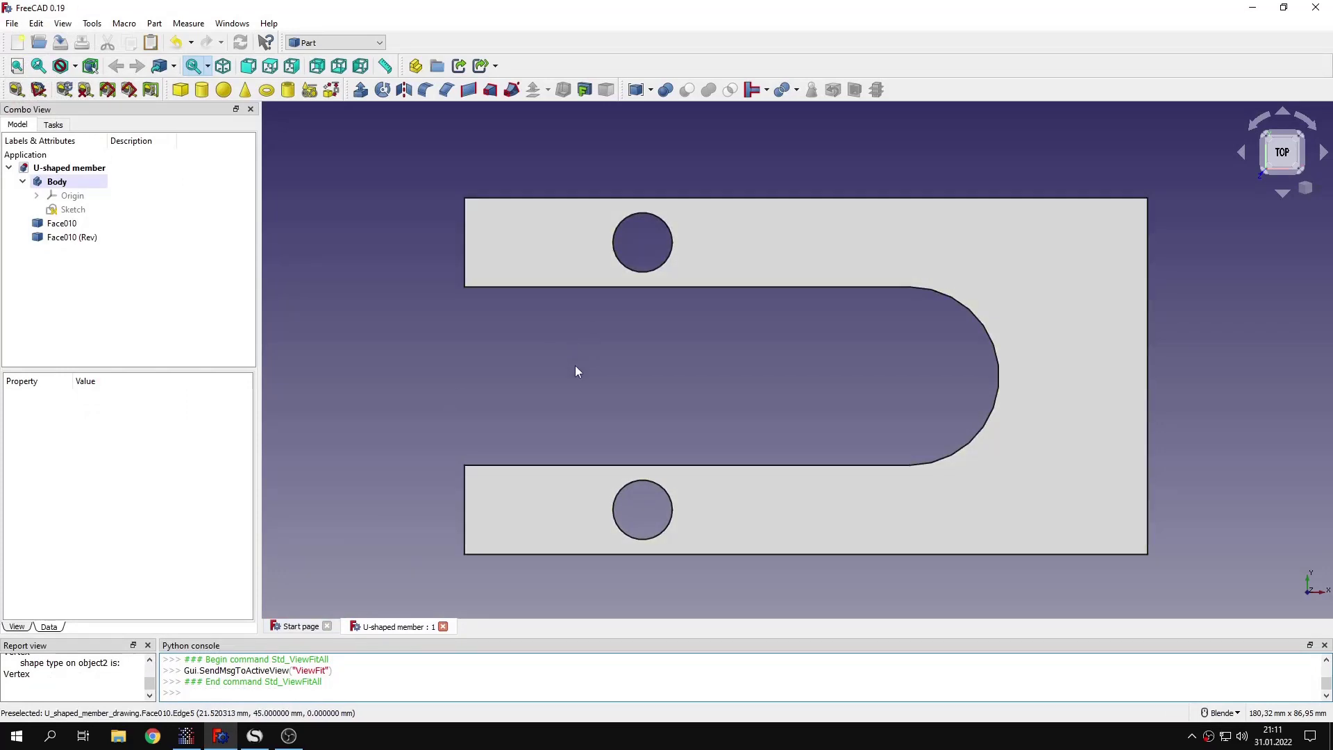
double_click(118, 209)
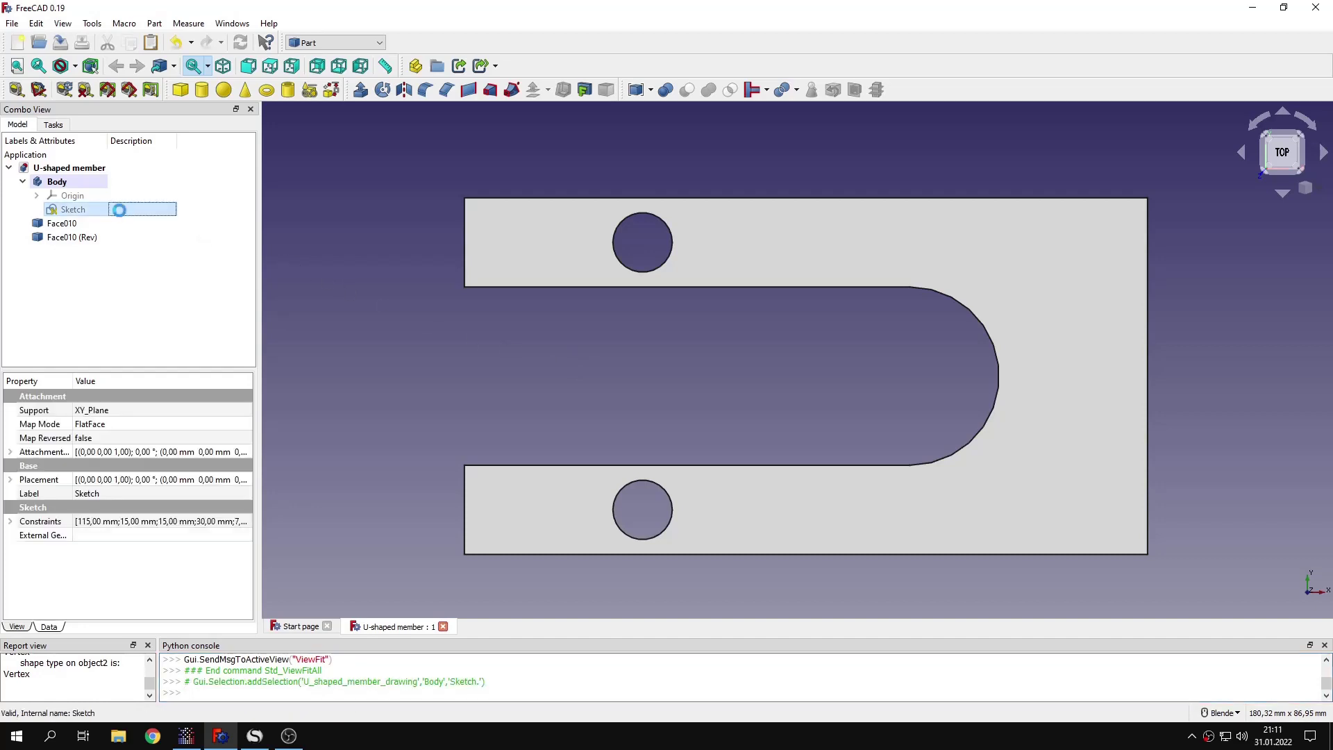
scroll(764, 239, "up", 1)
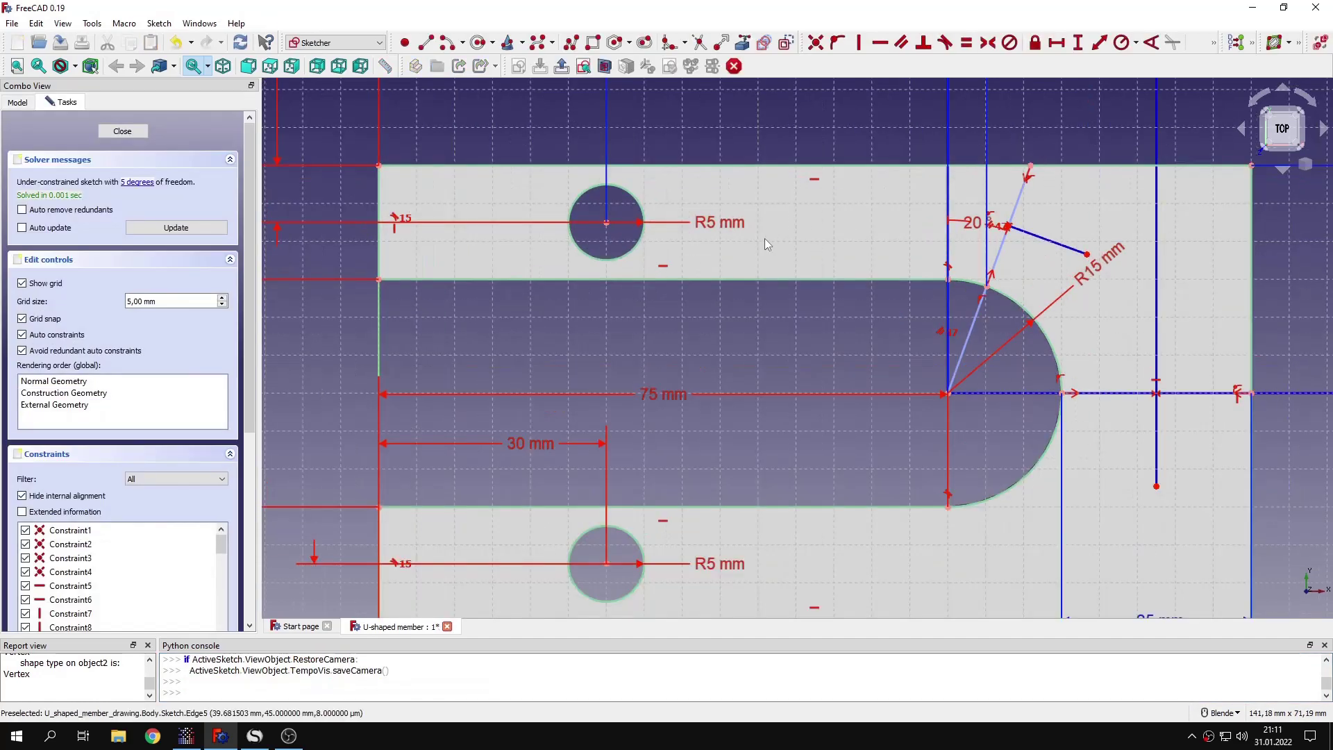
scroll(855, 232, "down", 2)
middle_click_drag(1083, 208, 1012, 202, "shift")
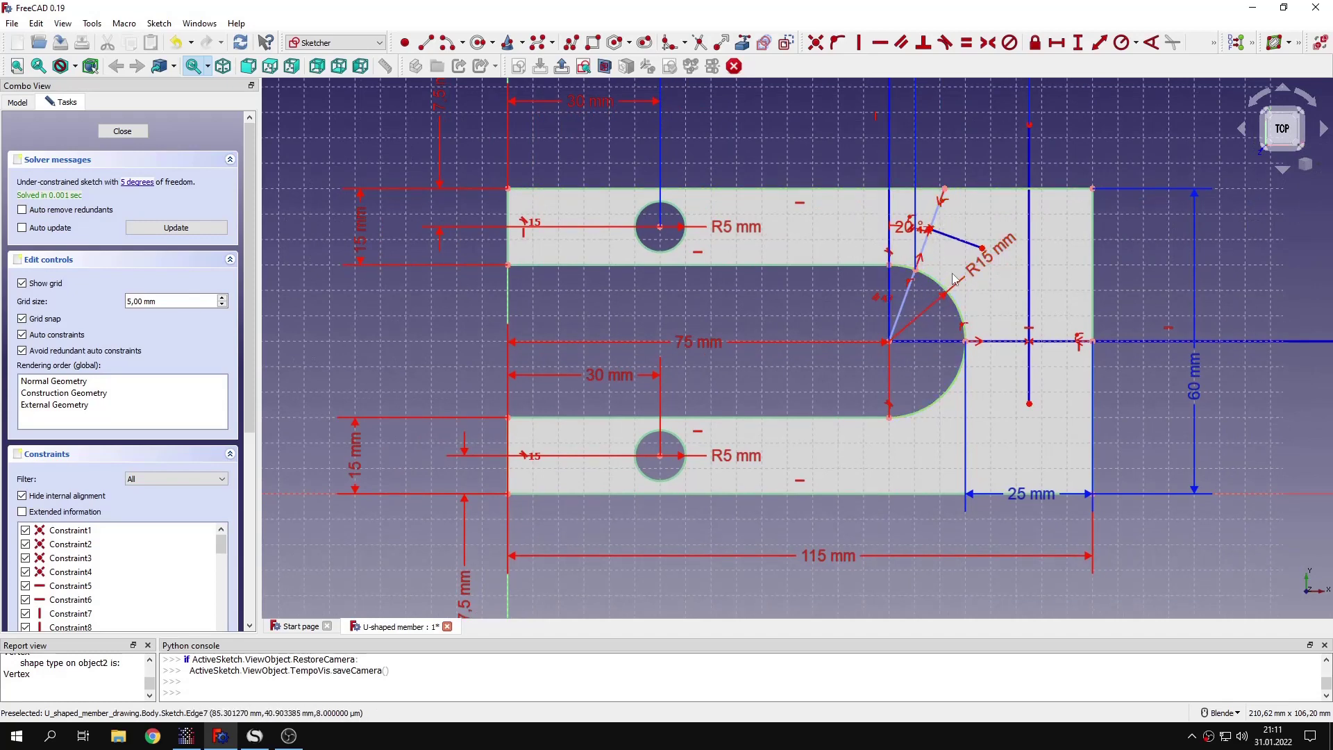
left_click(143, 136)
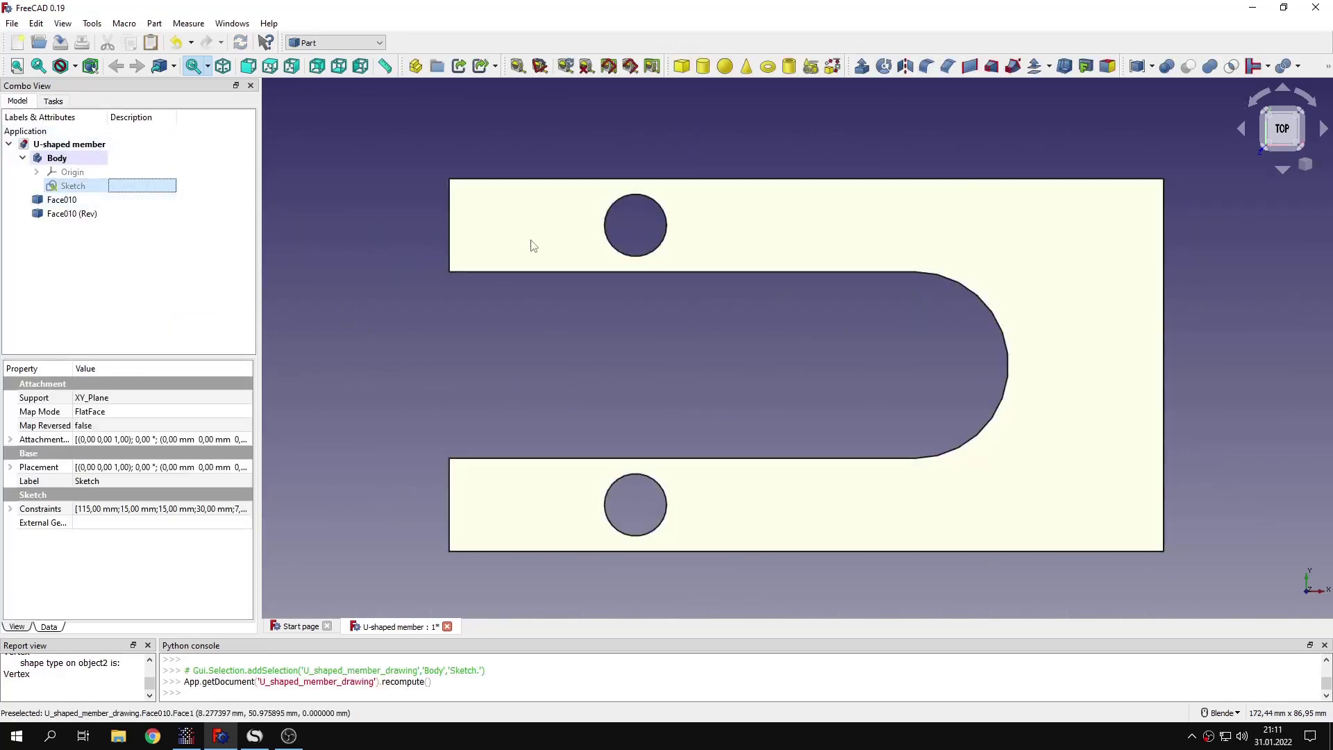
Step: Look through the Draft workbench tools, then return to the Part workbench
left_click(341, 44)
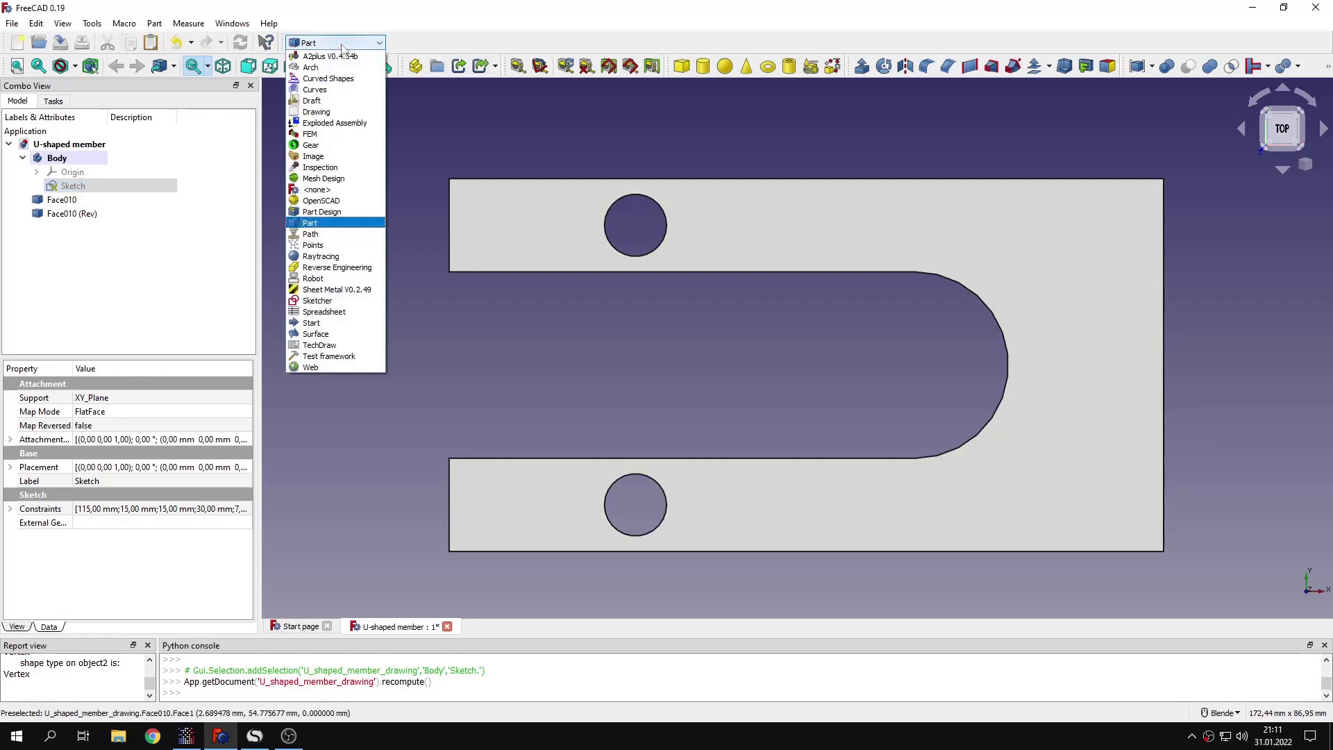
left_click(325, 92)
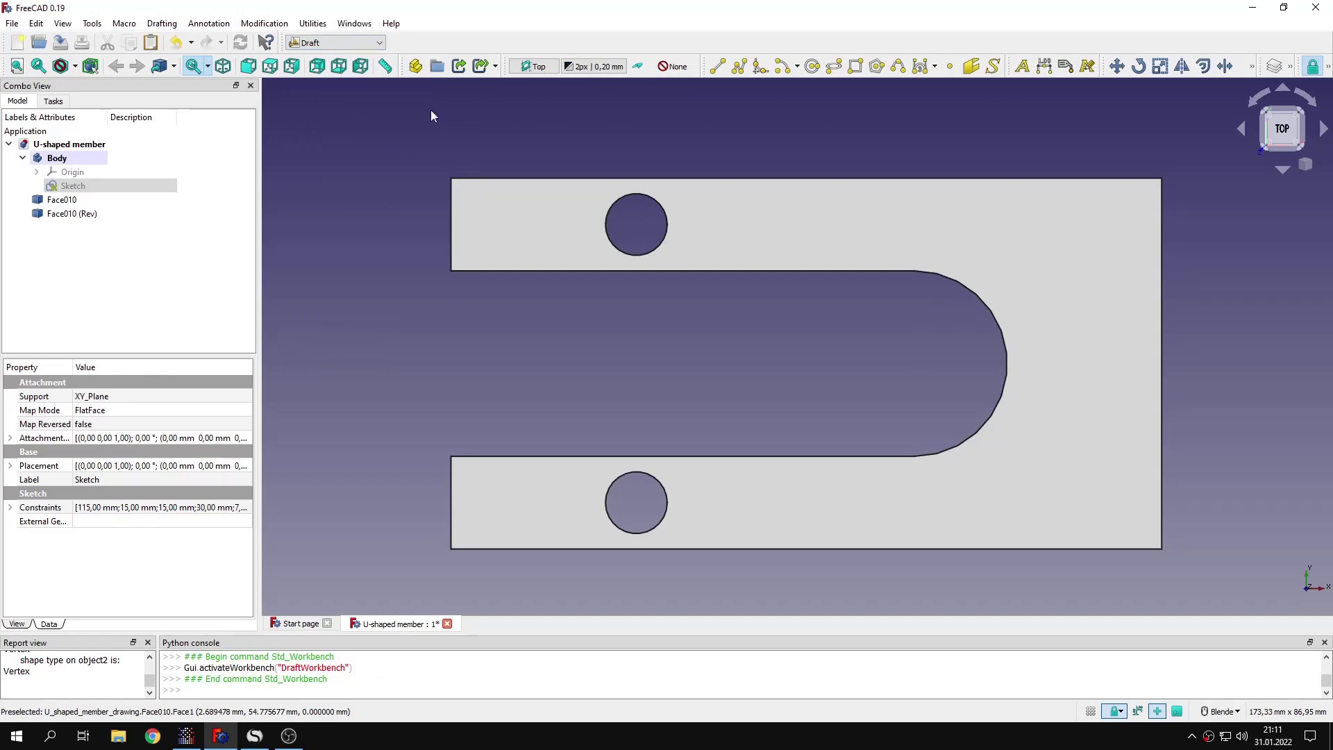
left_click(1252, 67)
left_click(347, 42)
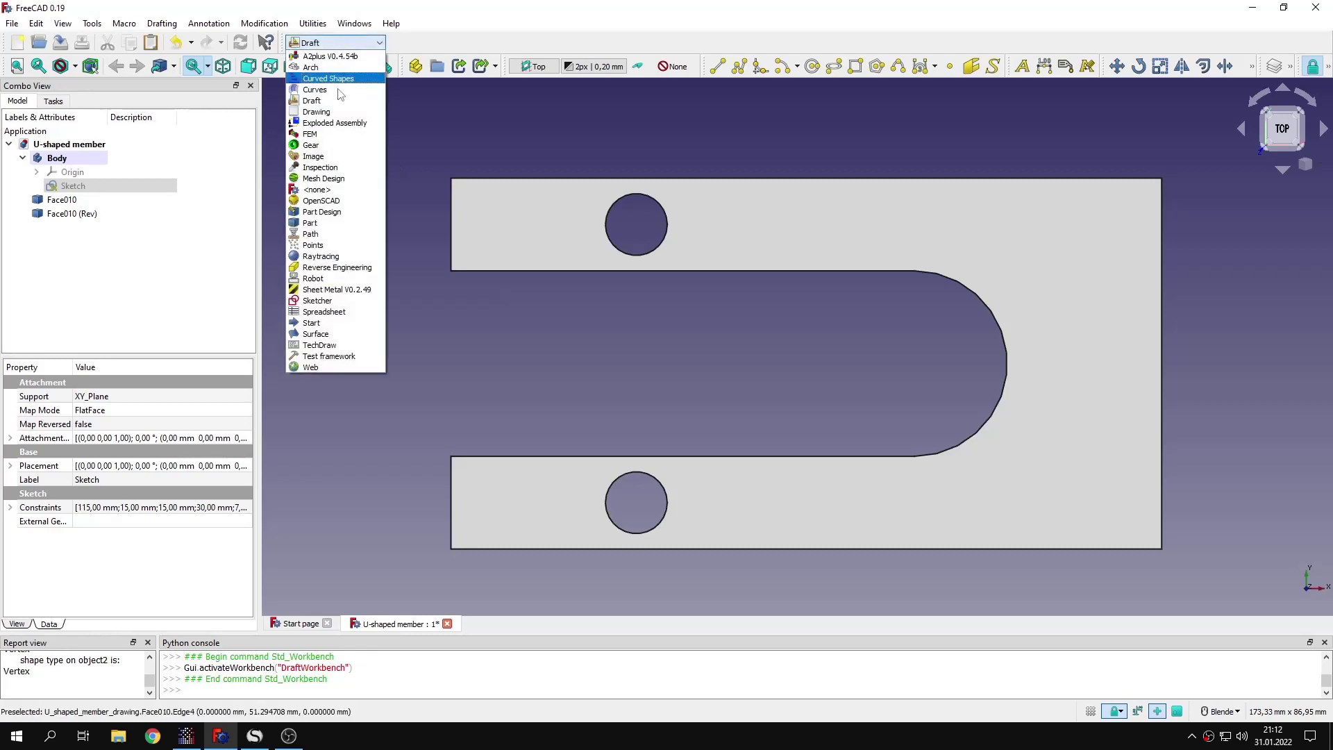
left_click(350, 223)
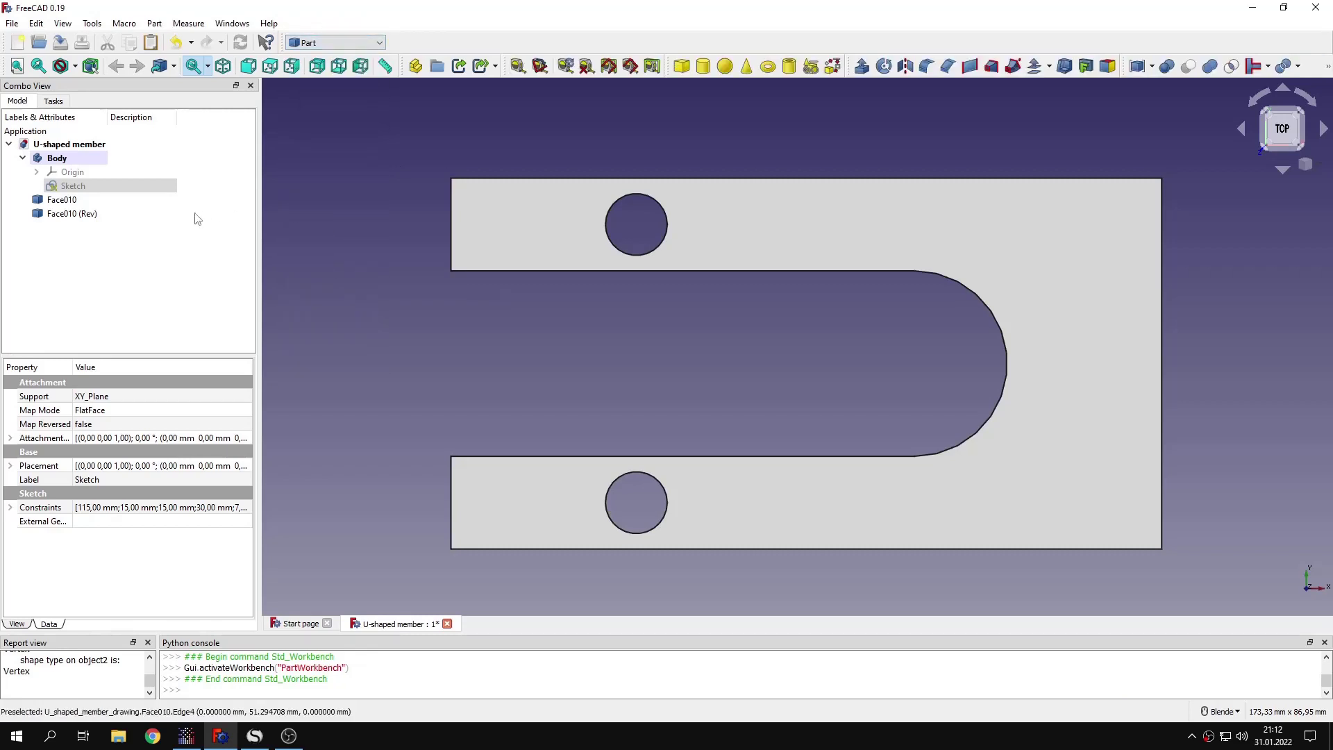
Step: Reverse Face010 to create Face010 (Rev), select it, and go back to PrePoMax
left_click(158, 202)
left_click(154, 23)
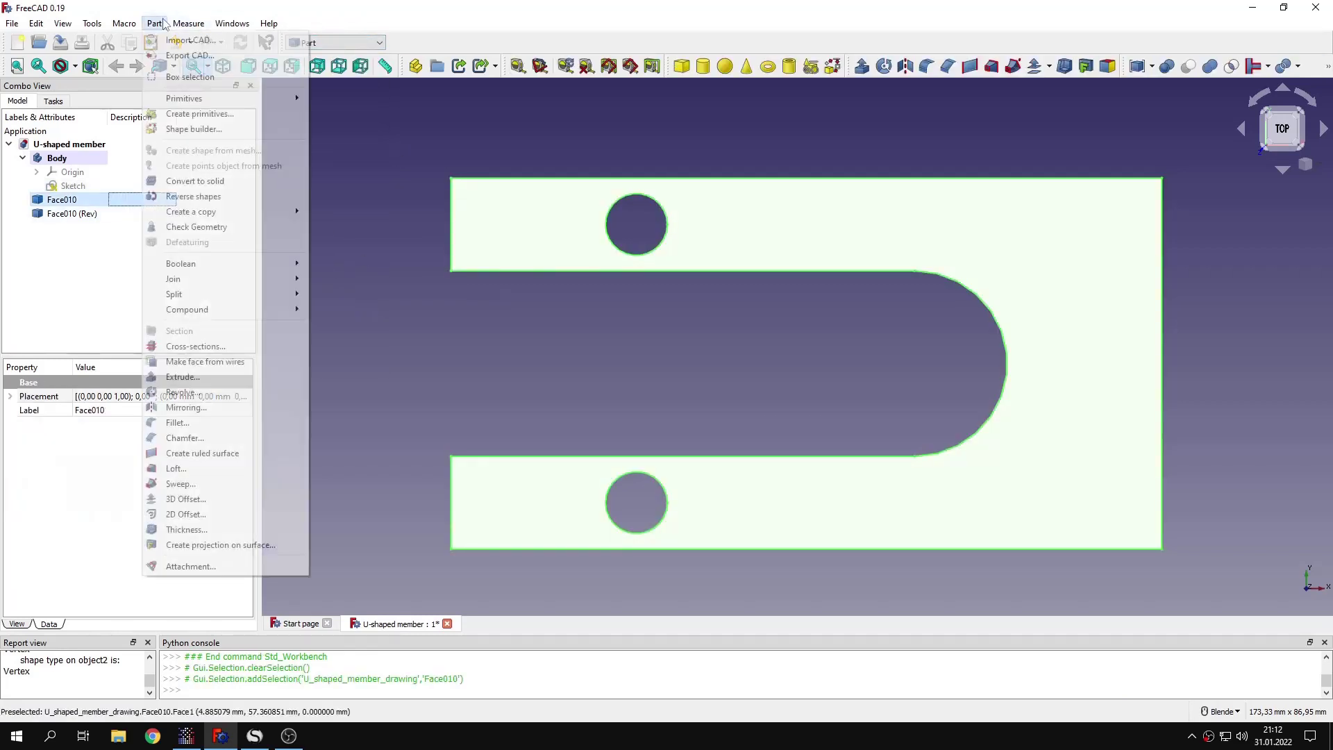
mouse_move(188, 23)
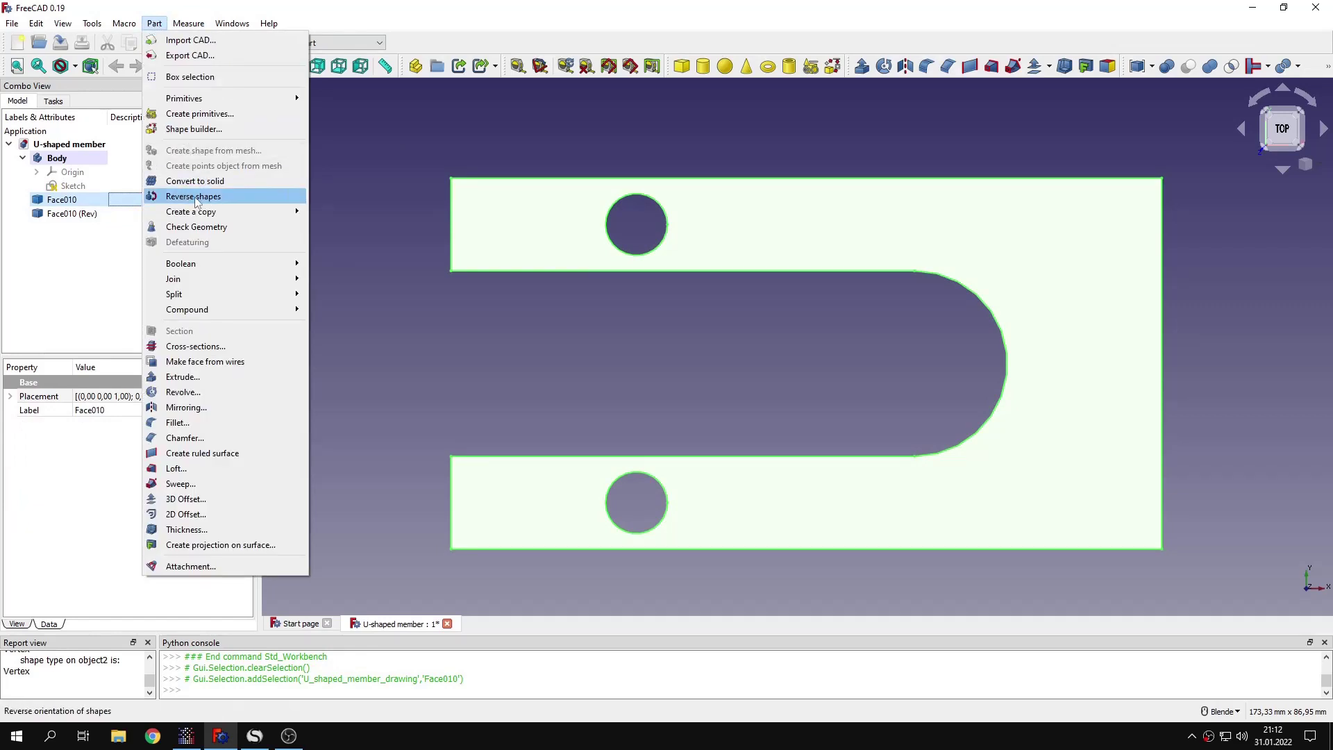
left_click(209, 196)
left_click(92, 216)
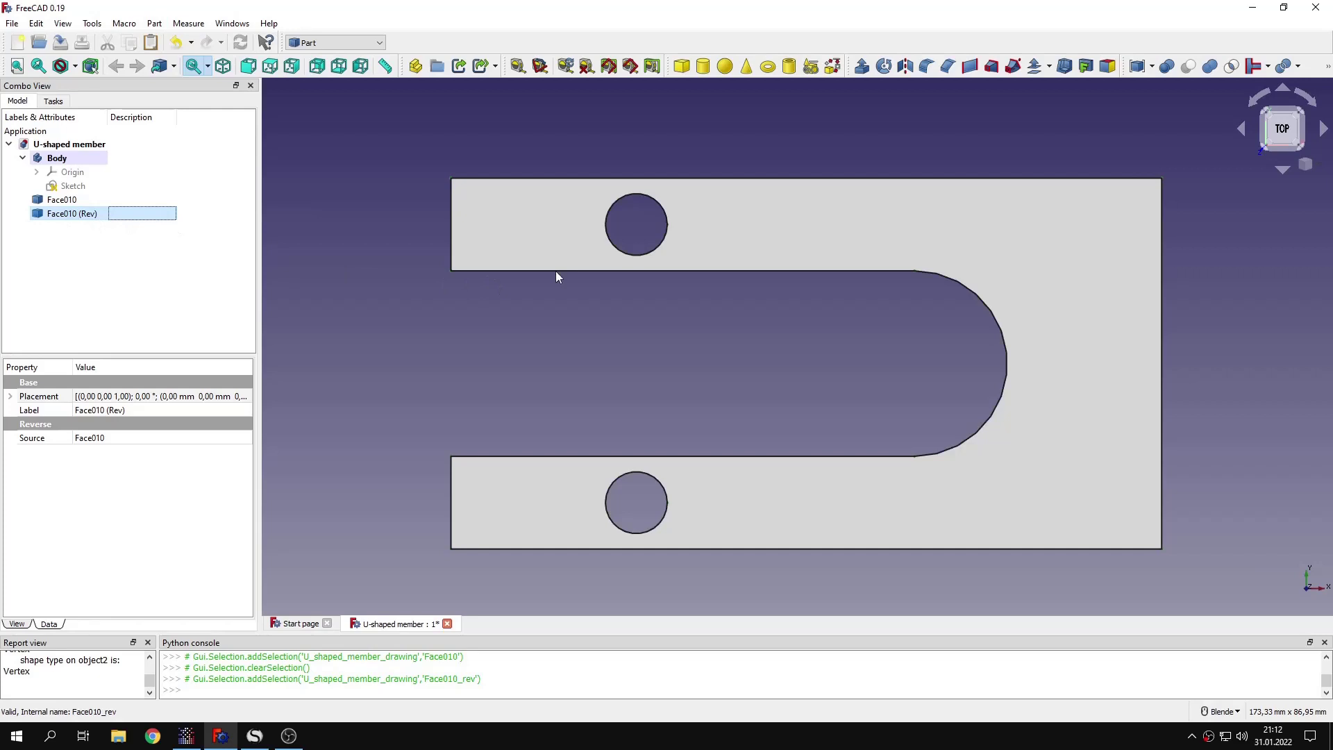
left_click(186, 735)
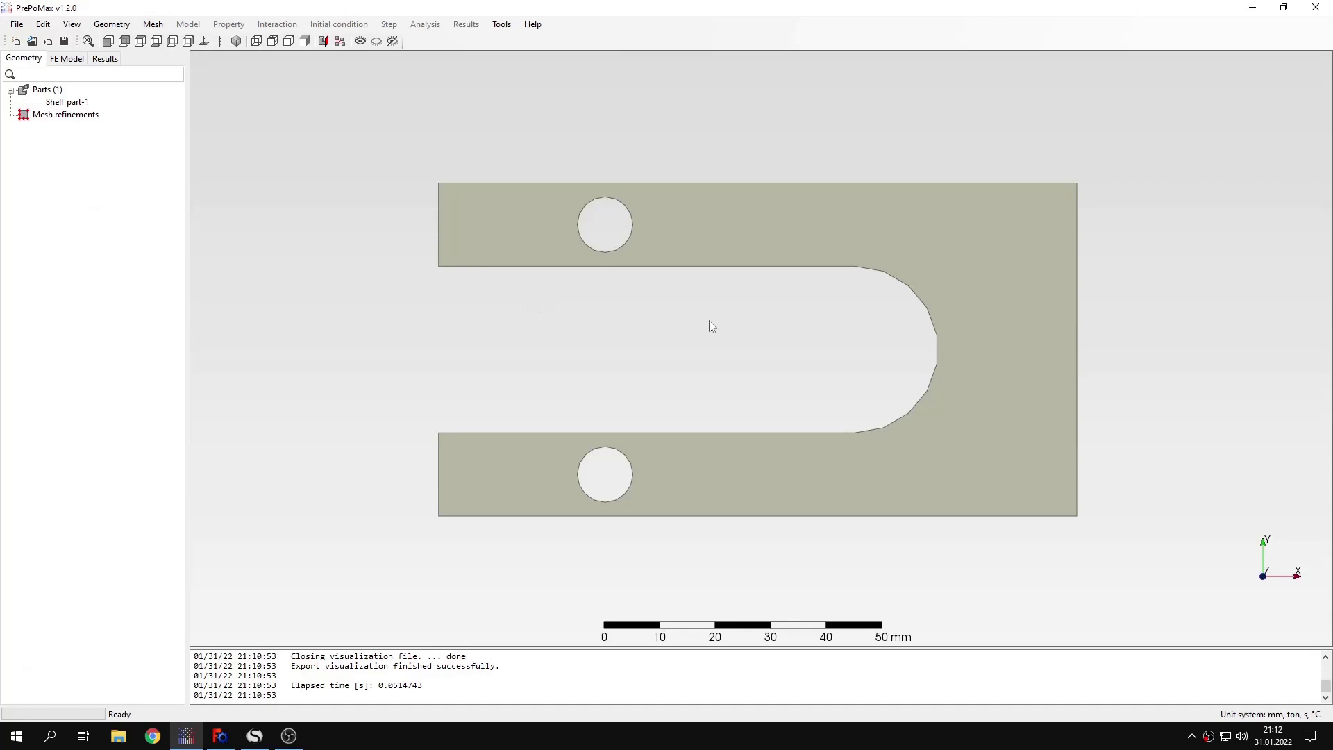
scroll(709, 321, "up", 1)
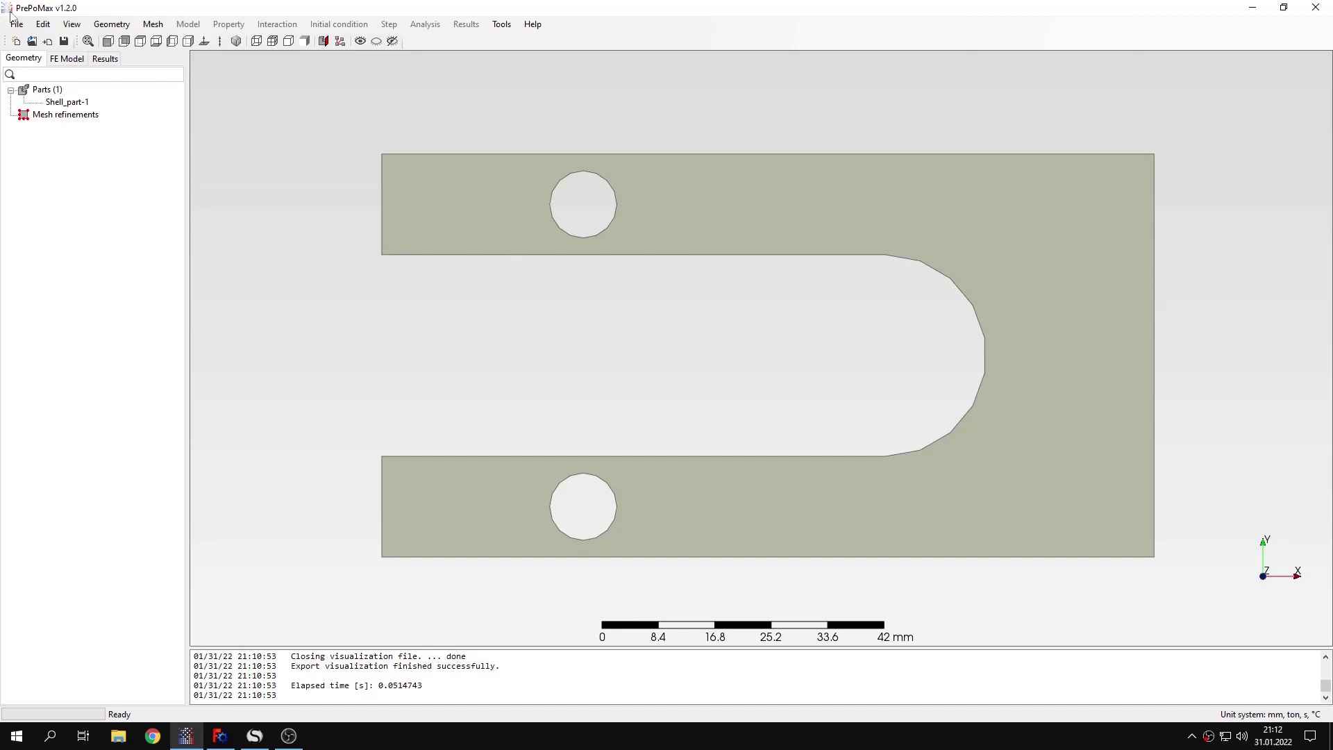
Step: Lower the maximum element size and mesh Shell_part-1, giving 18304 nodes and 8863 elements
left_click(153, 24)
left_click(187, 39)
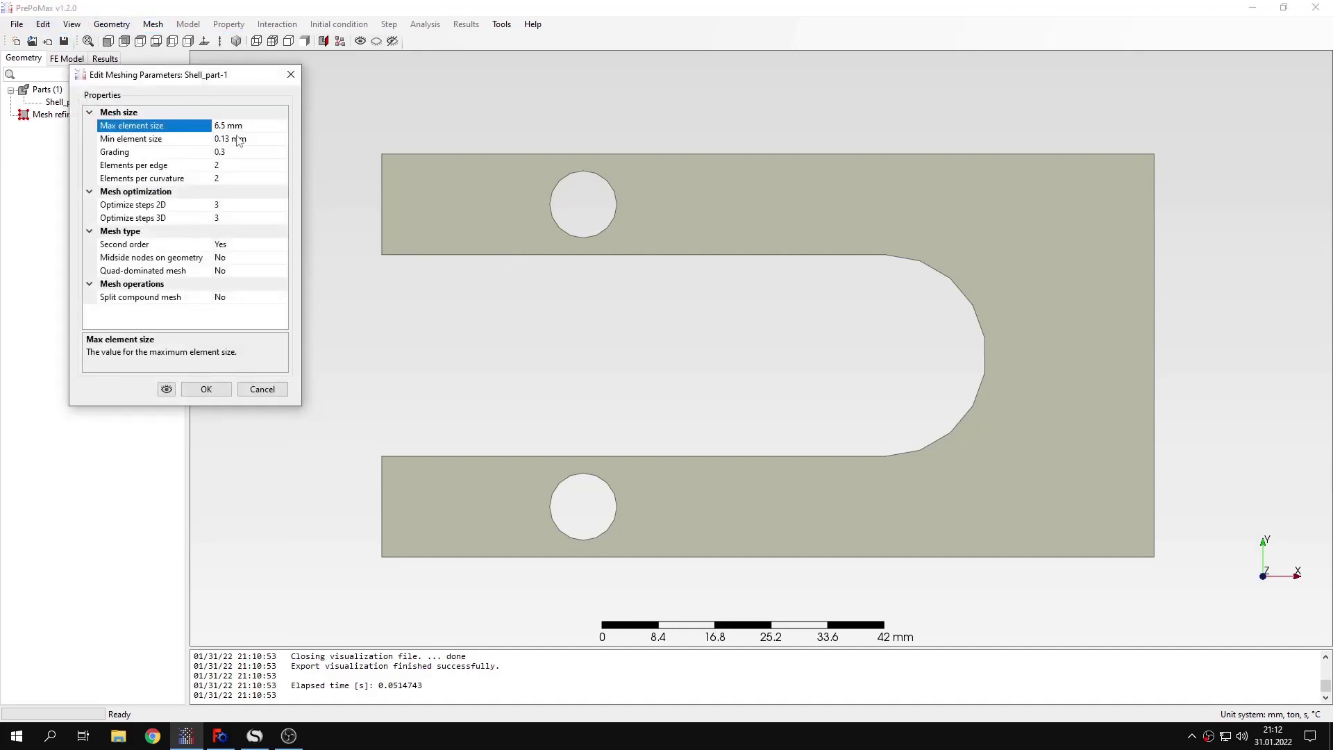
left_click_drag(232, 126, 214, 125)
left_click(208, 388)
left_click(153, 24)
left_click(170, 86)
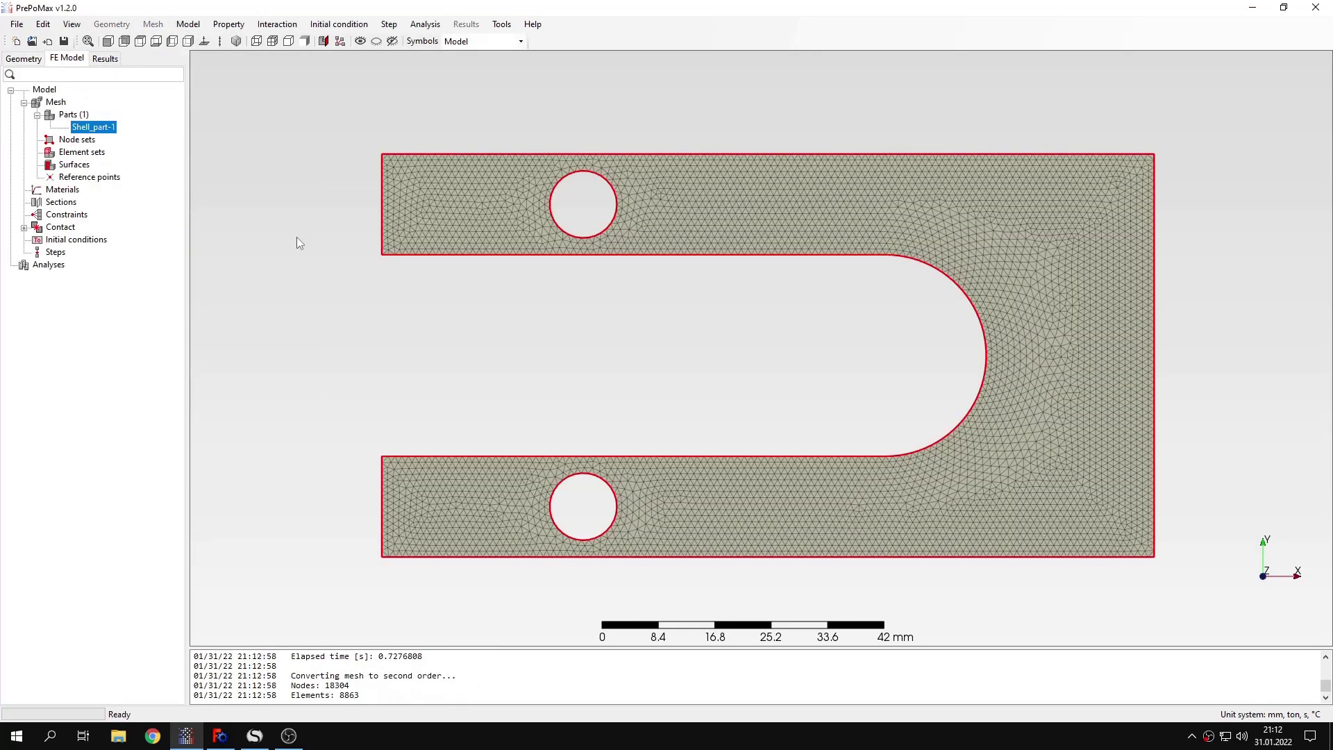
left_click(298, 237)
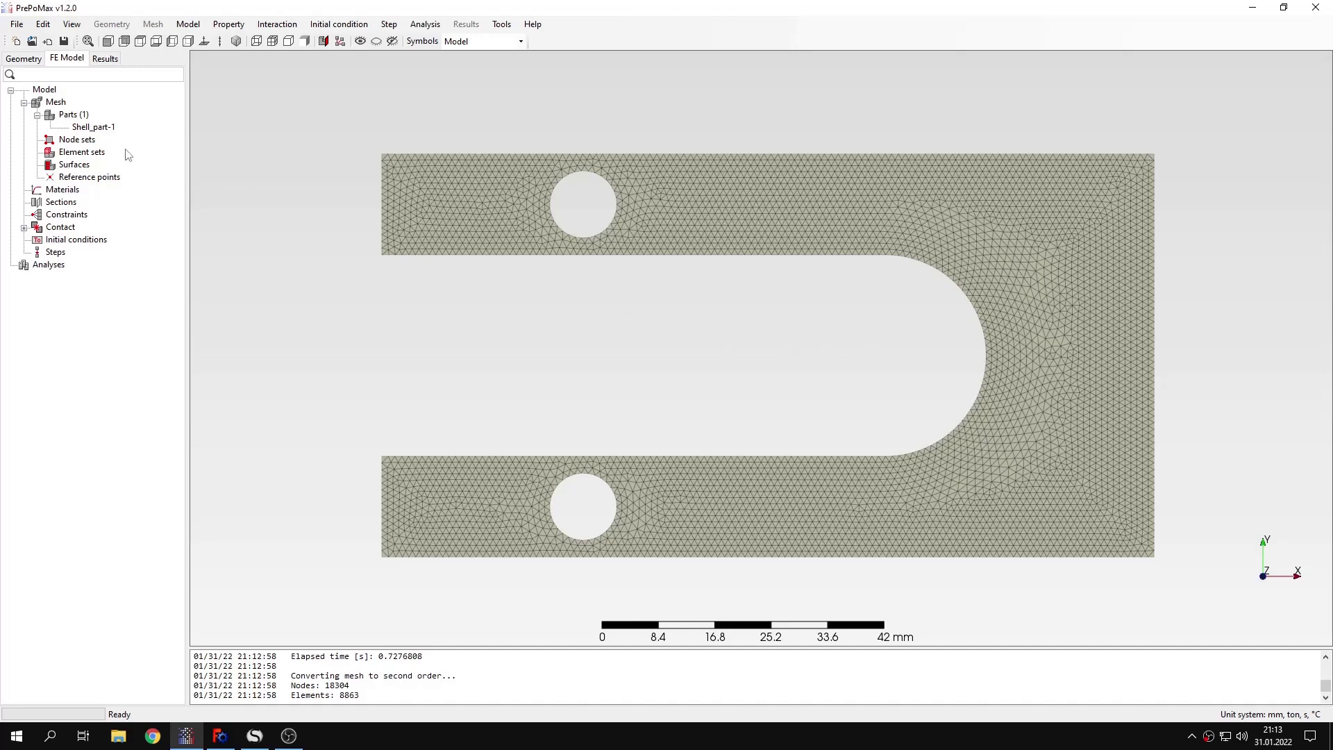
Step: Create node set Hole1 from the upper hole's edge nodes, picked by edge angle
double_click(84, 139)
left_click(169, 127)
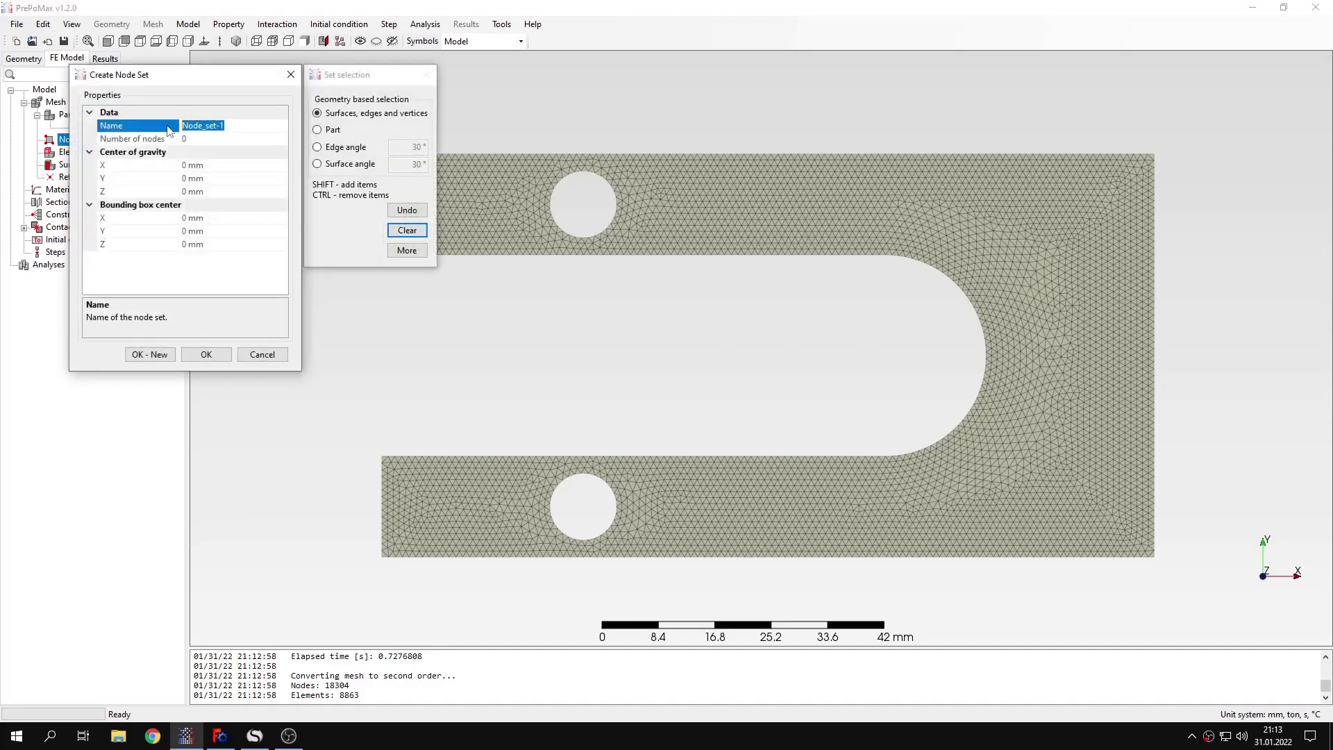
type("Hole1")
scroll(622, 185, "up", 2)
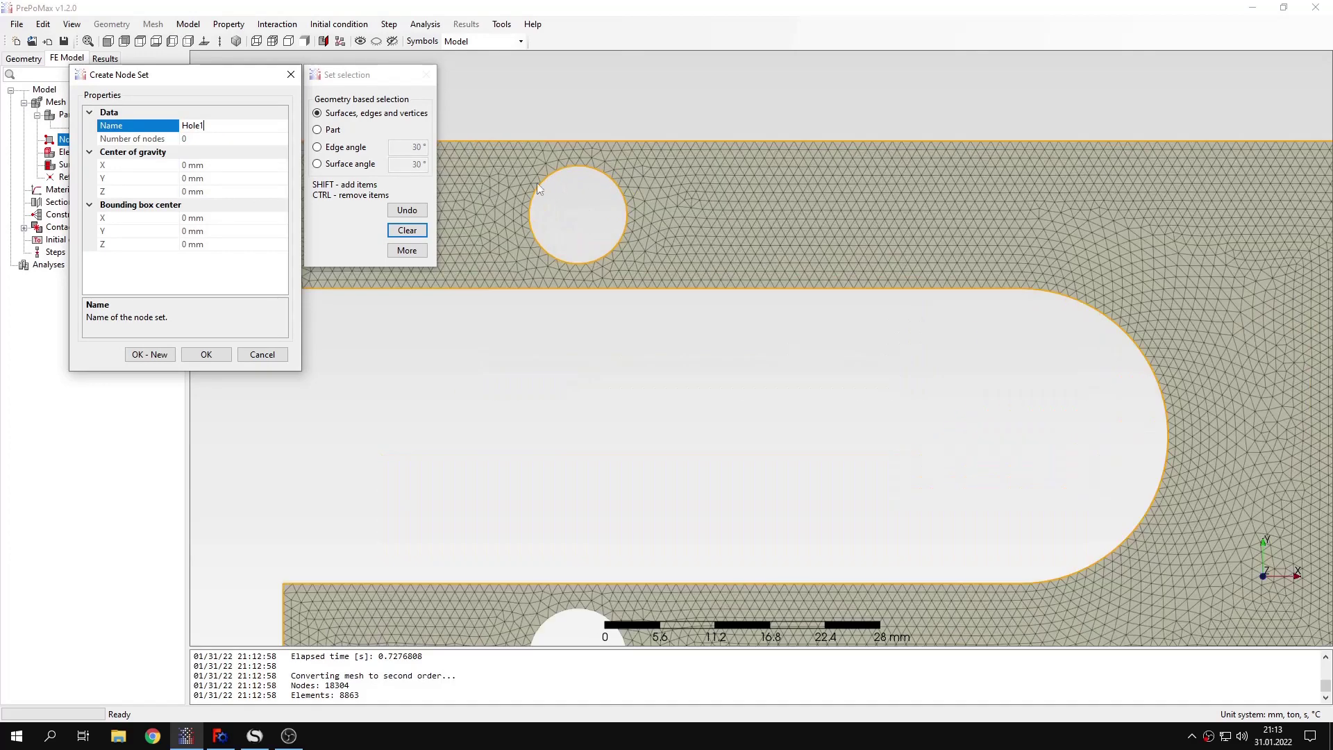
left_click(407, 250)
left_click(473, 195)
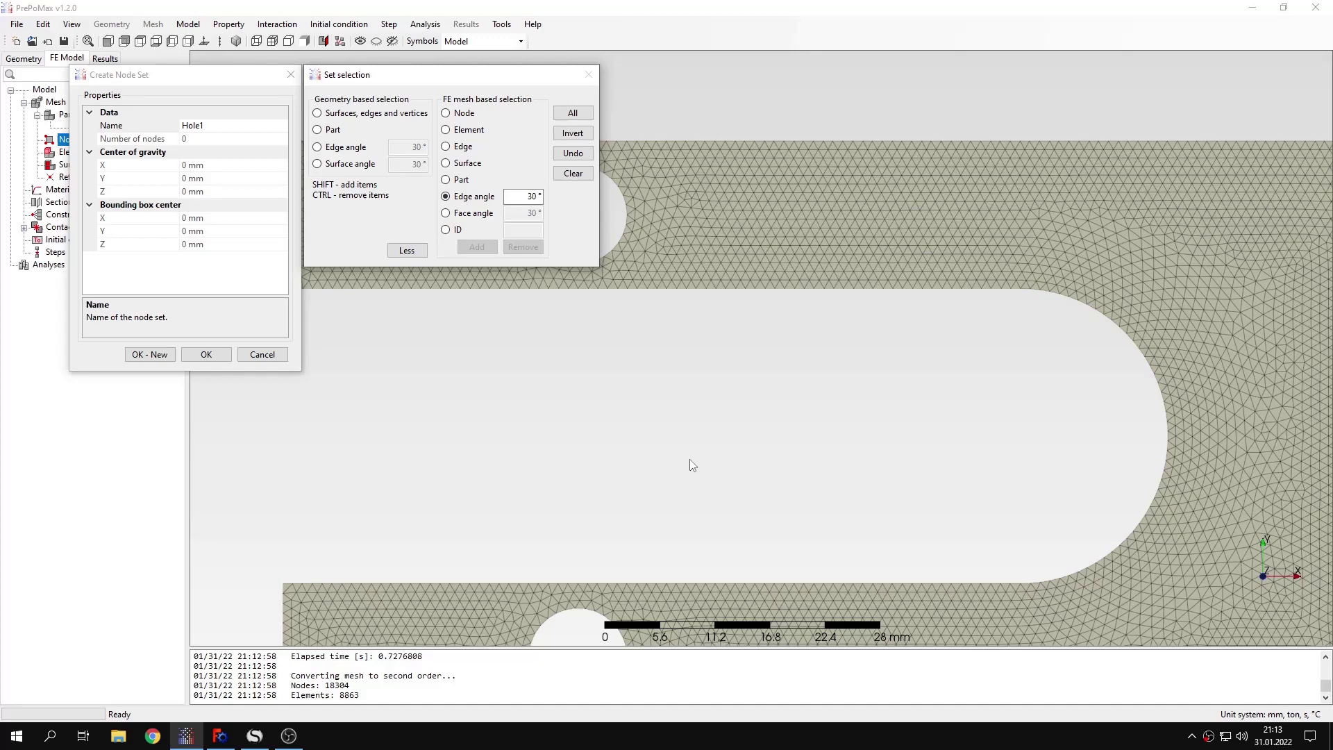
middle_click_drag(702, 309, 894, 373)
scroll(798, 242, "up", 3)
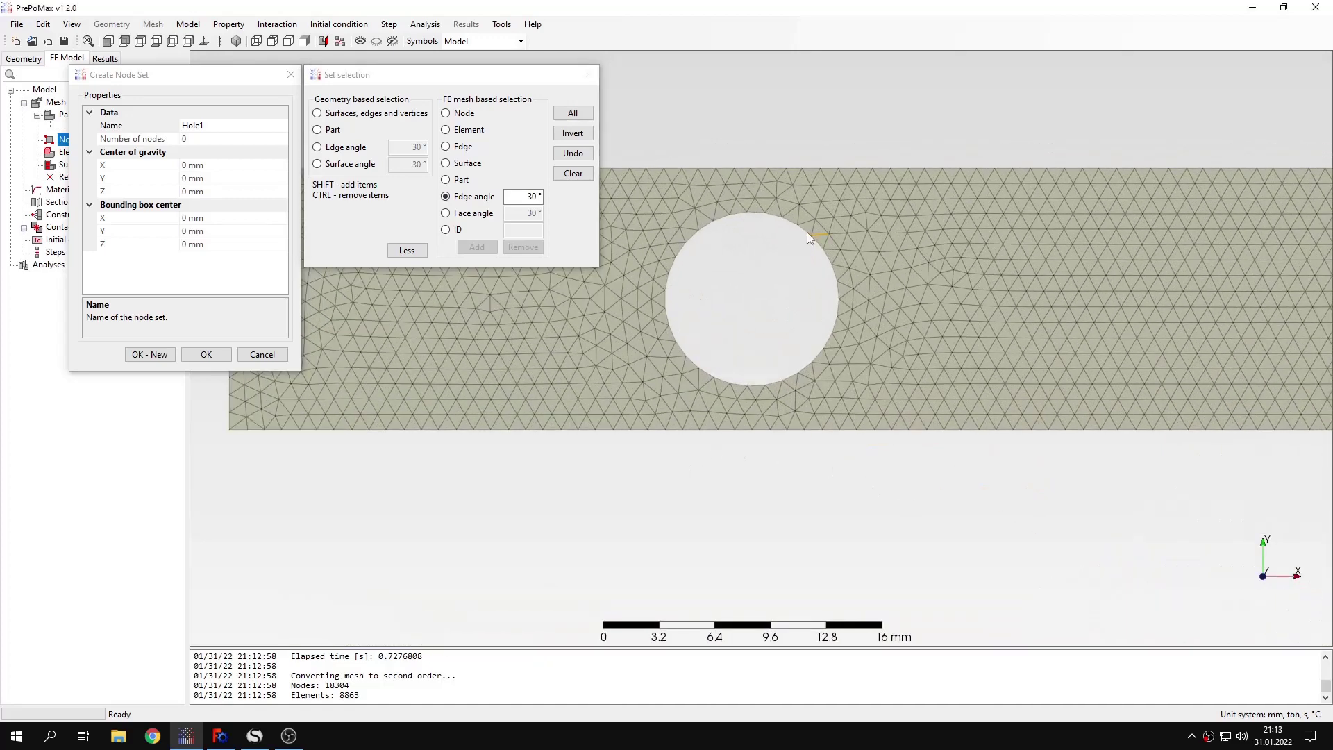
left_click(805, 227)
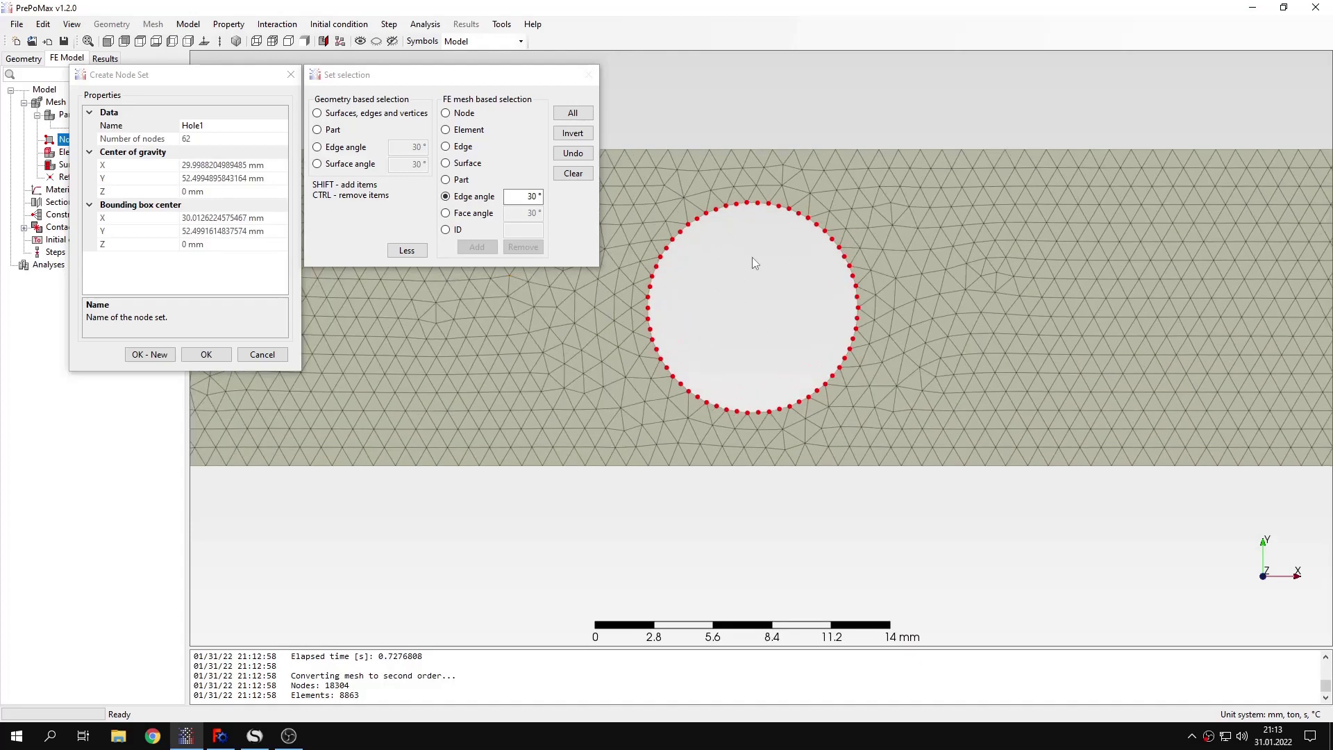
scroll(756, 255, "down", 3)
left_click(150, 354)
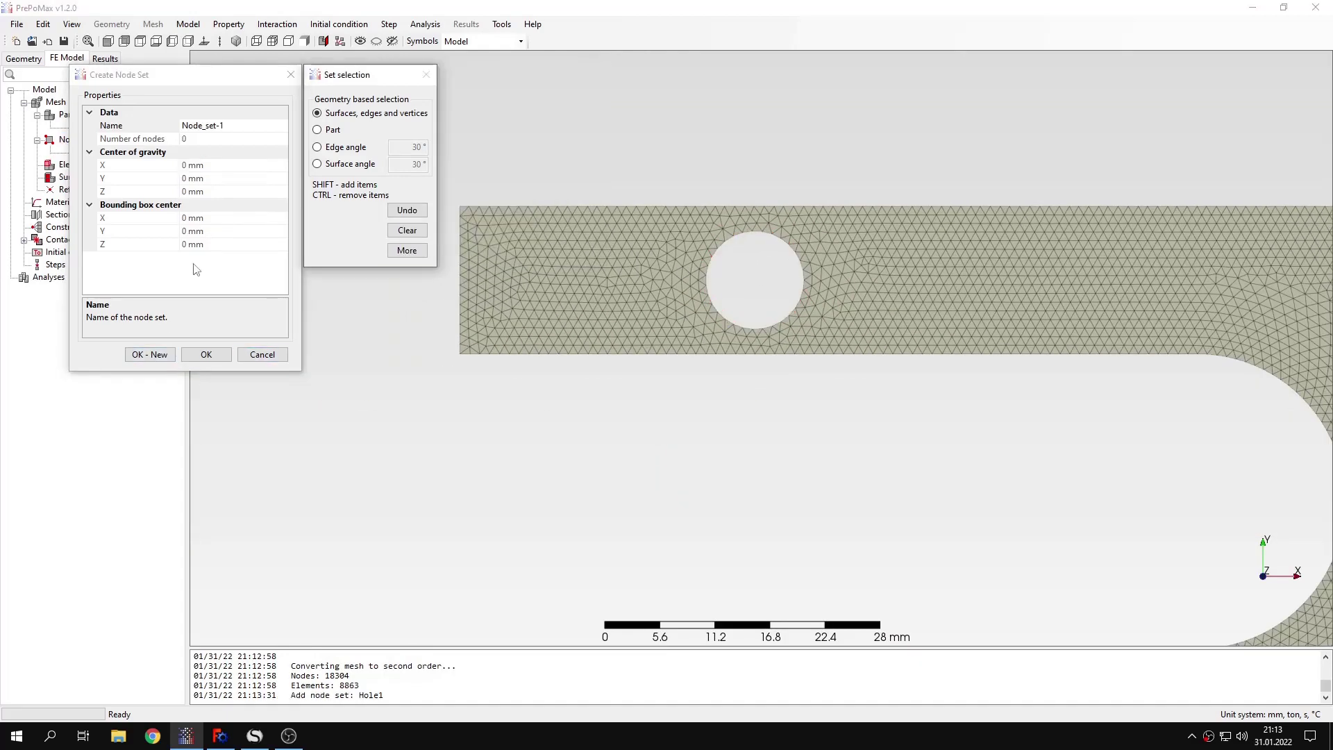
Step: Create node set Hole2 from the lower hole's 62 edge nodes, picked by edge angle
left_click(244, 125)
type("Hole2")
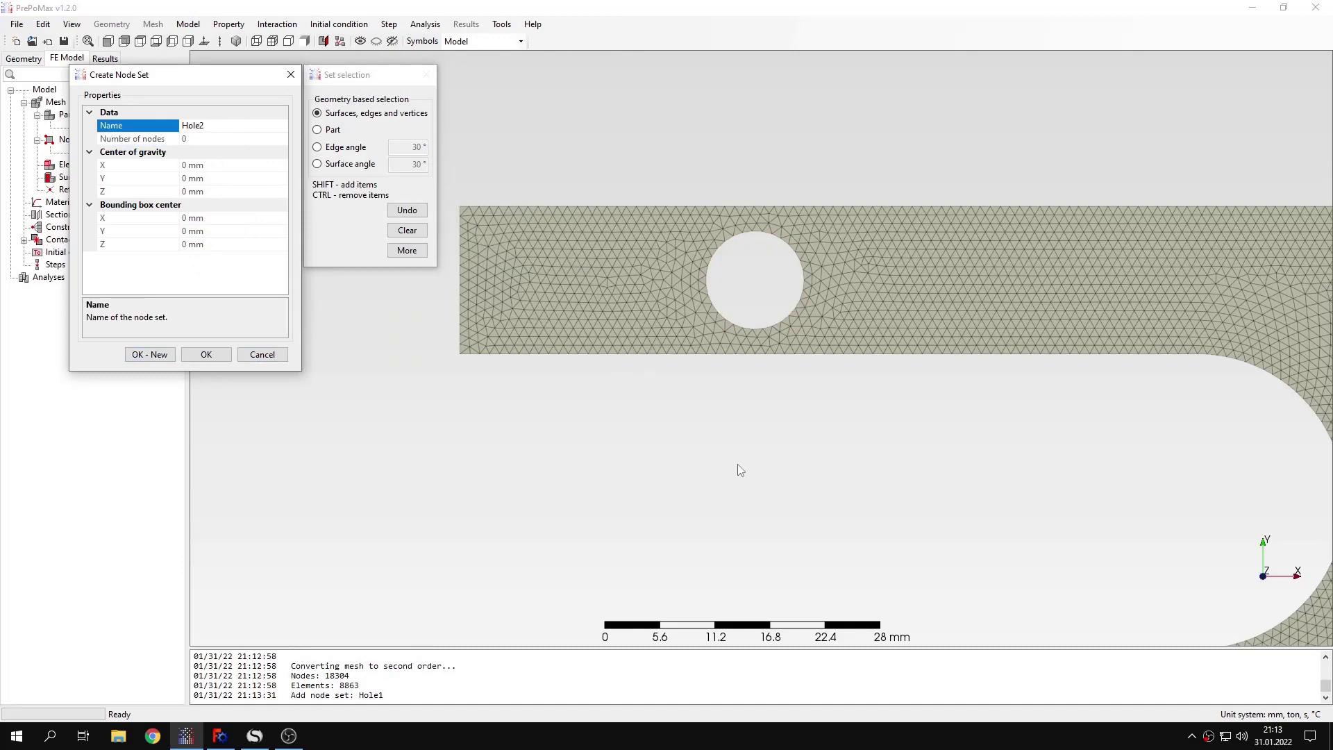
middle_click_drag(757, 479, 719, 277)
scroll(719, 277, "up", 5)
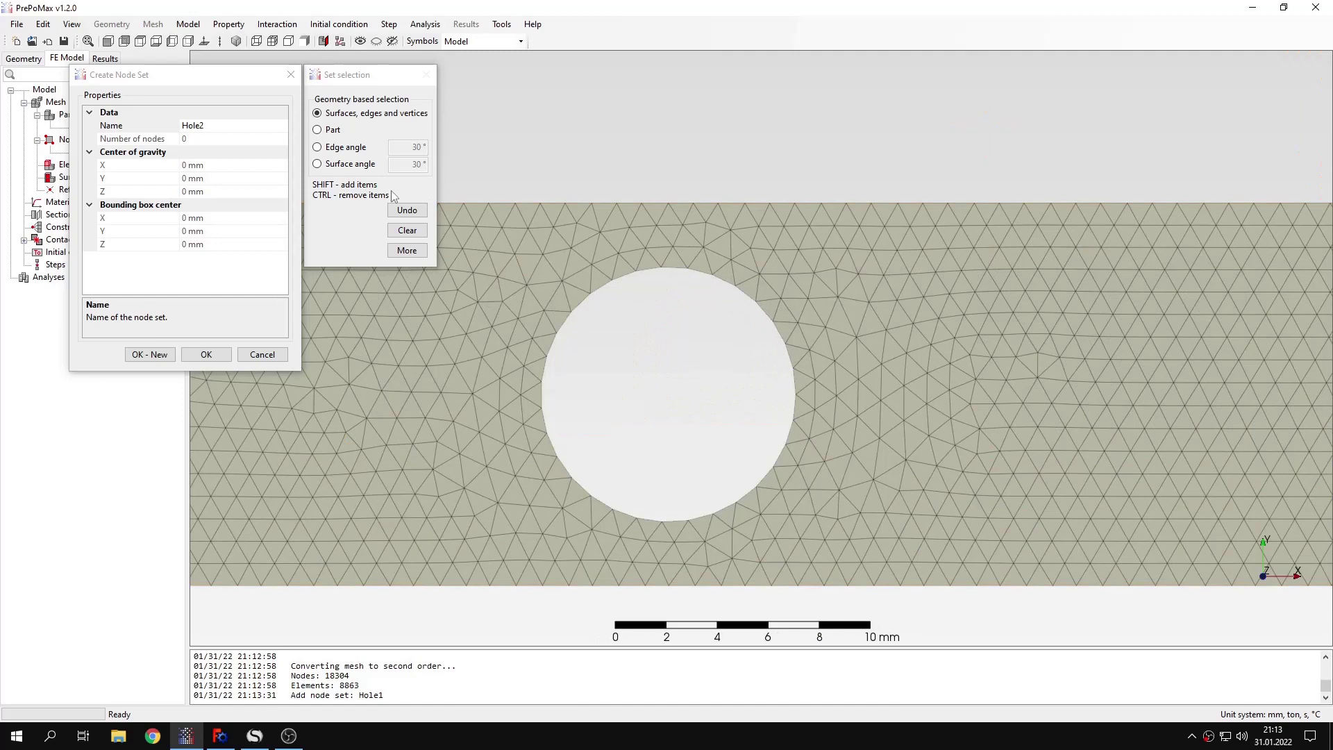
left_click(407, 249)
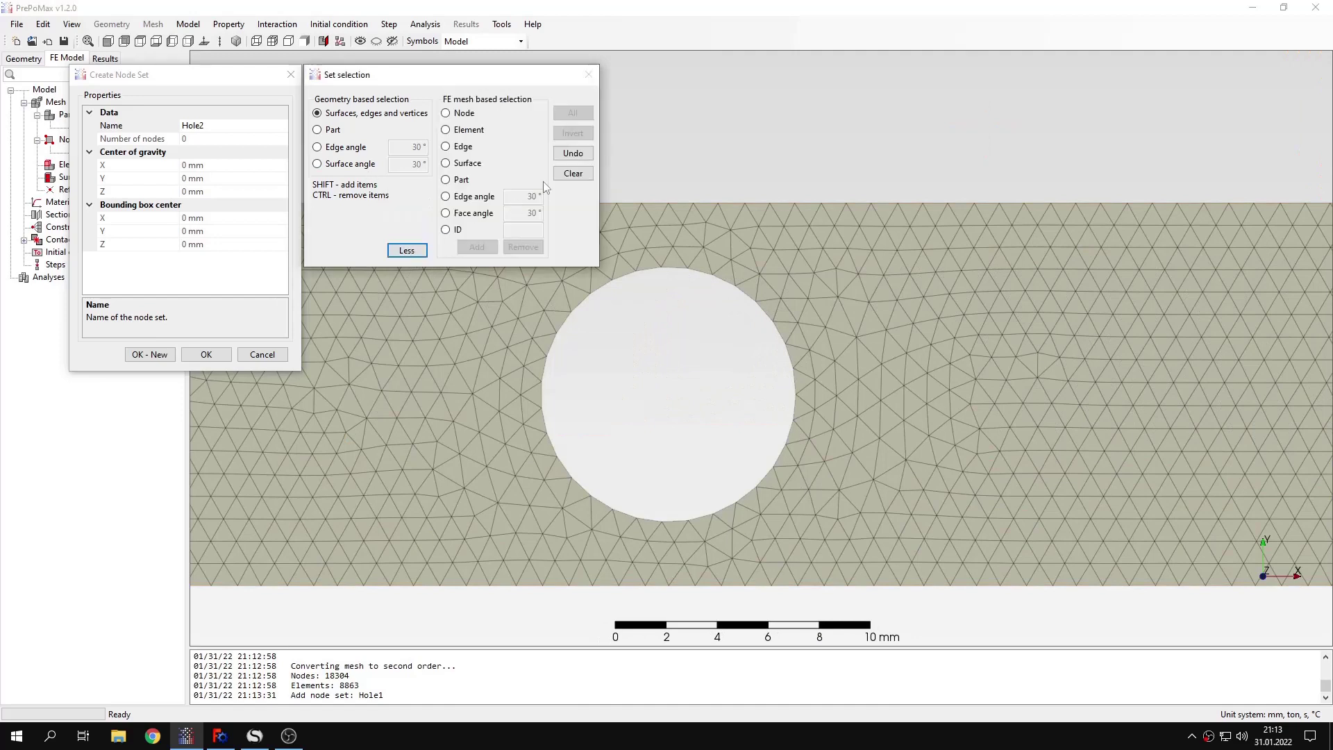
left_click(476, 196)
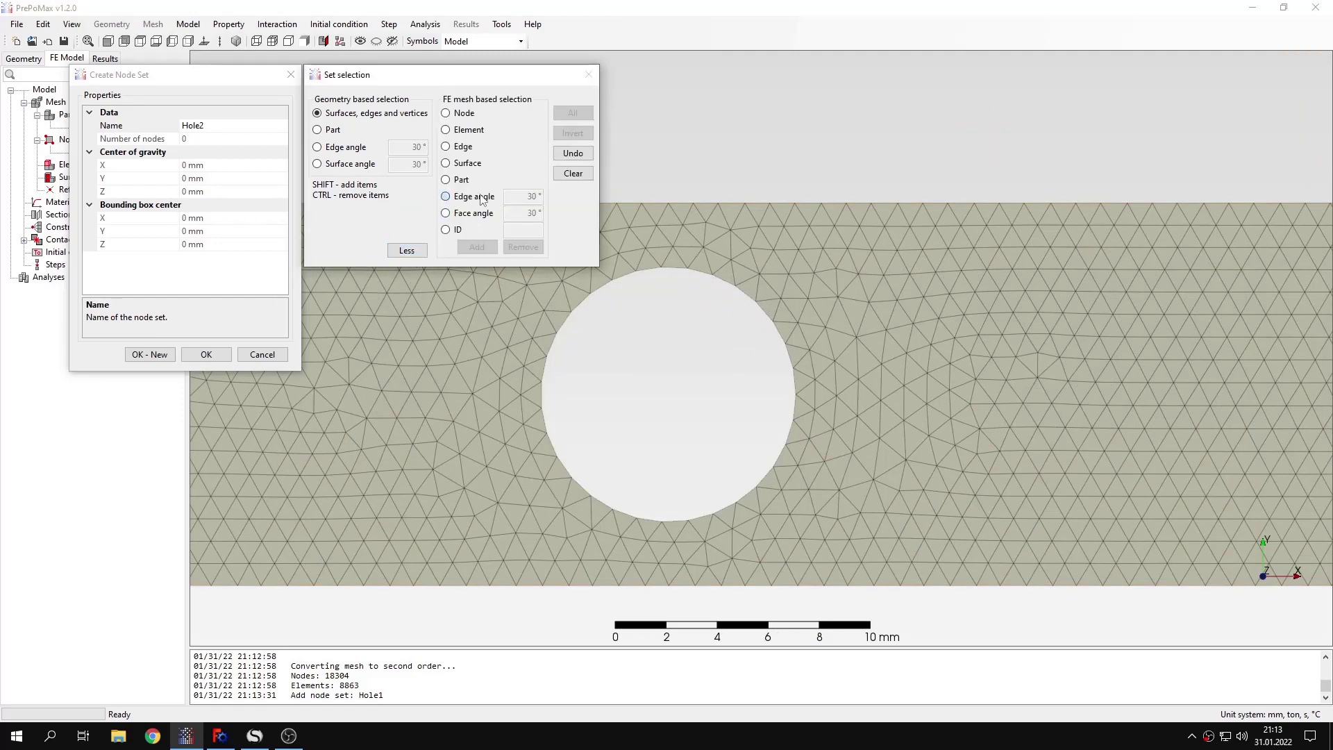
left_click(743, 290)
scroll(736, 355, "down", 5)
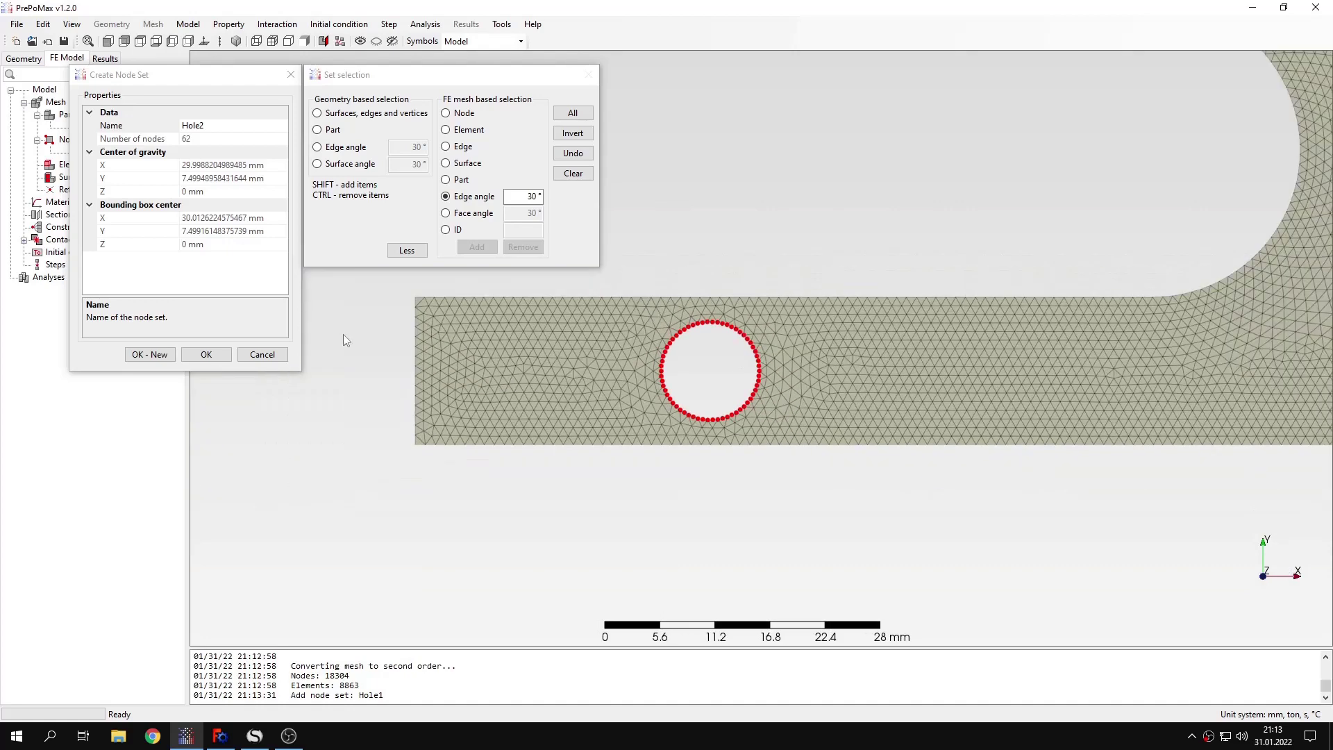
left_click(206, 355)
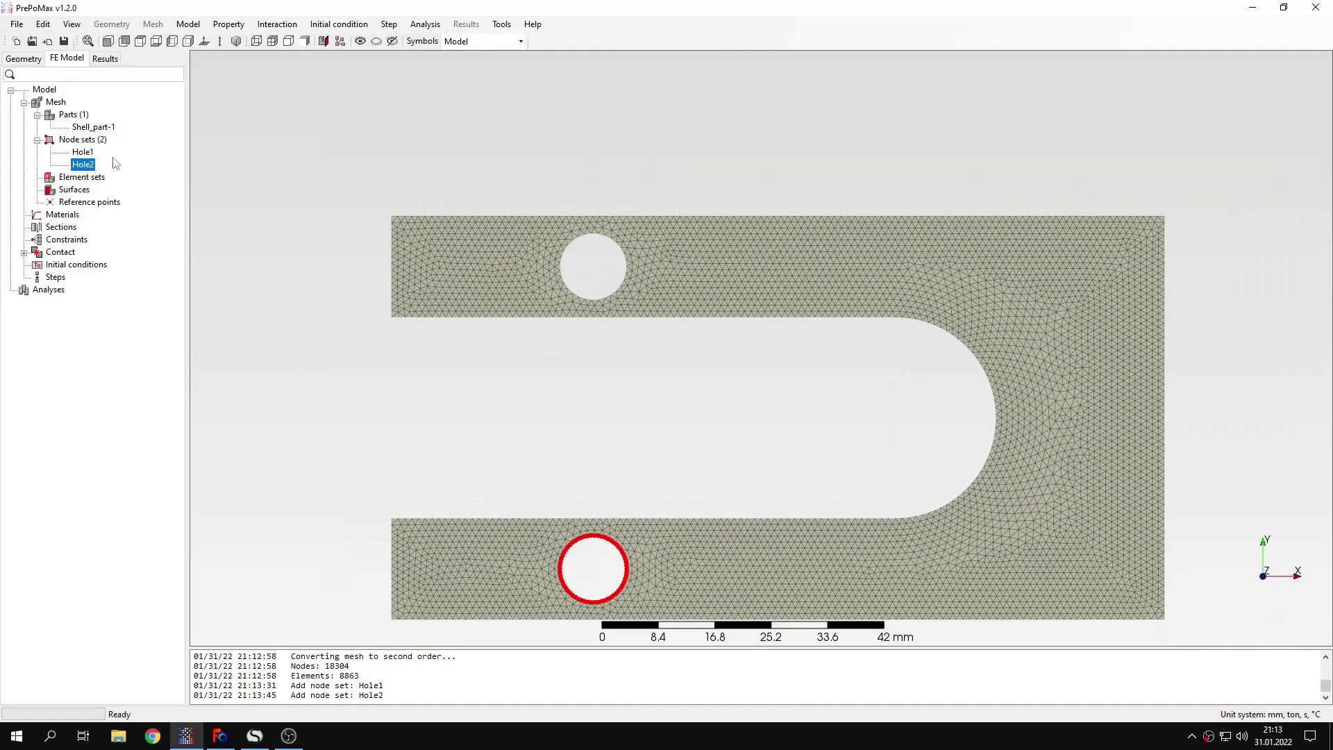
left_click(234, 298)
middle_click_drag(500, 381, 484, 278)
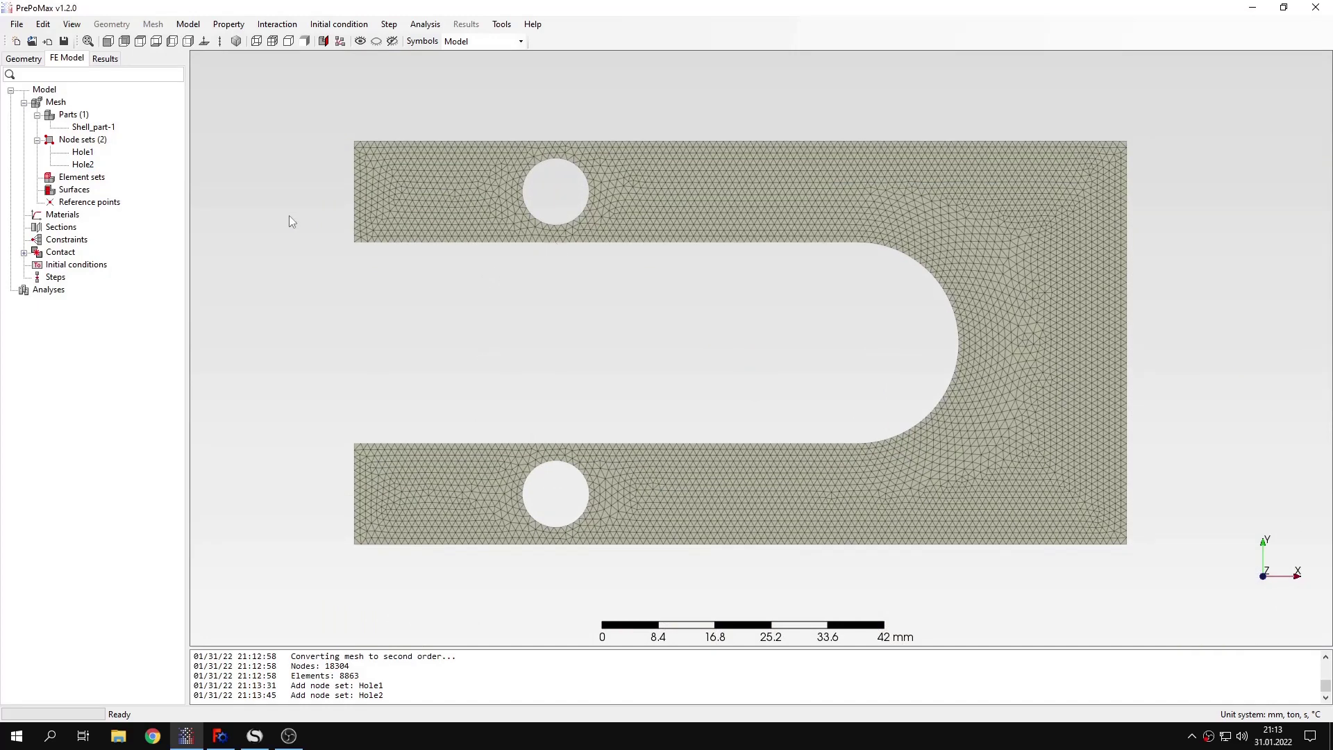
Step: Create Reference_point-1 at the centre of gravity of node set Hole1
double_click(118, 203)
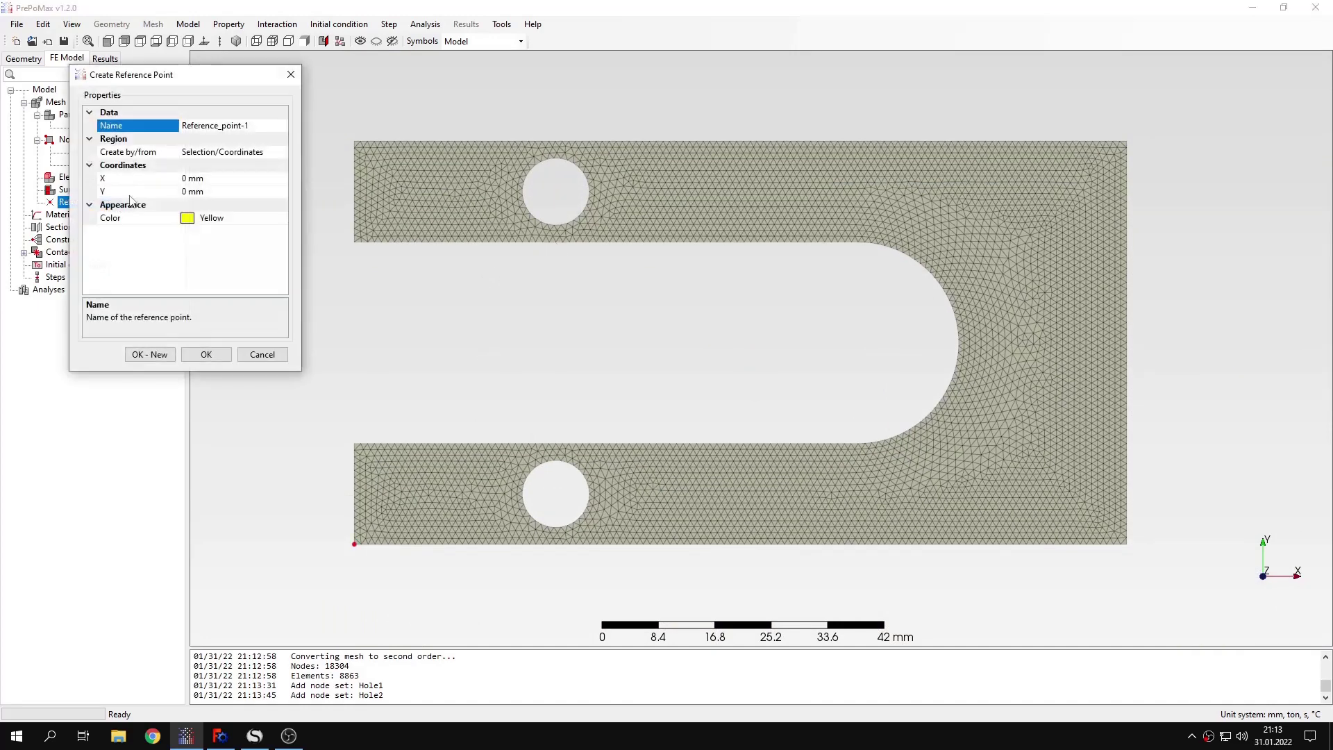
left_click(252, 152)
left_click(282, 152)
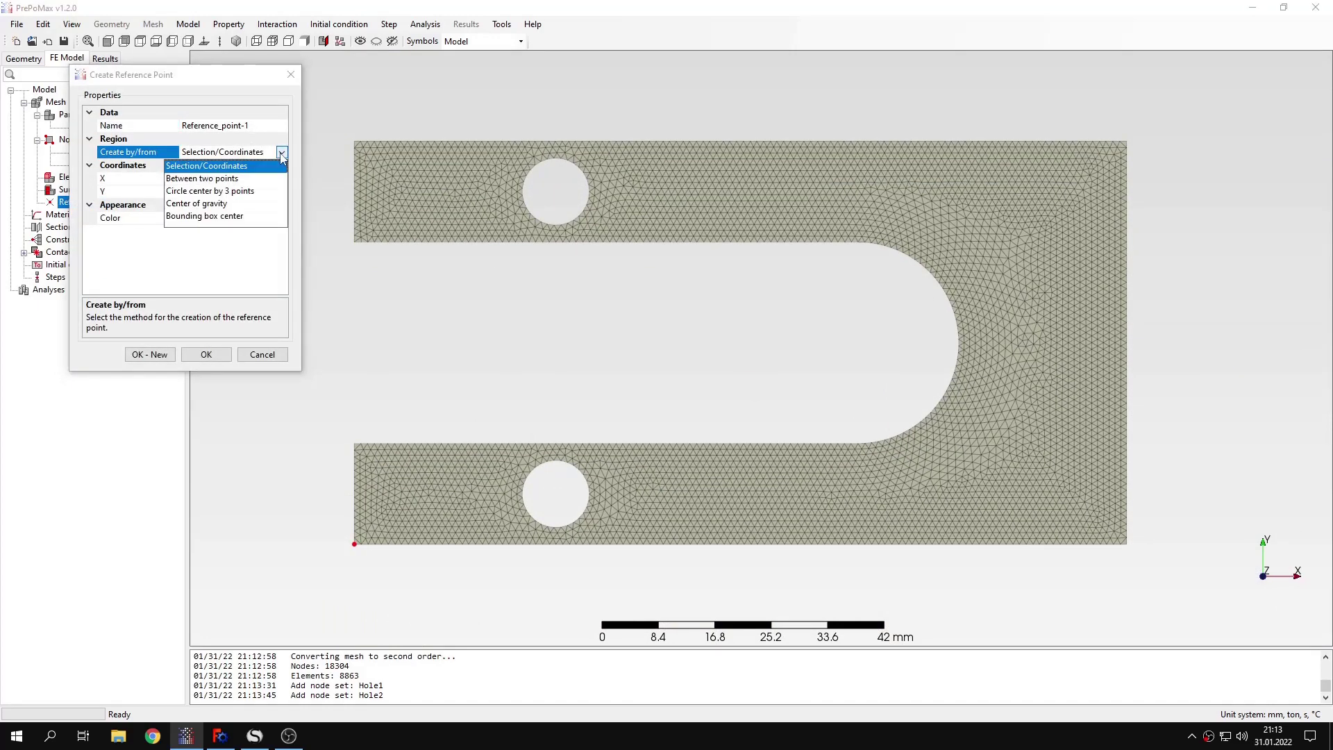
left_click(190, 204)
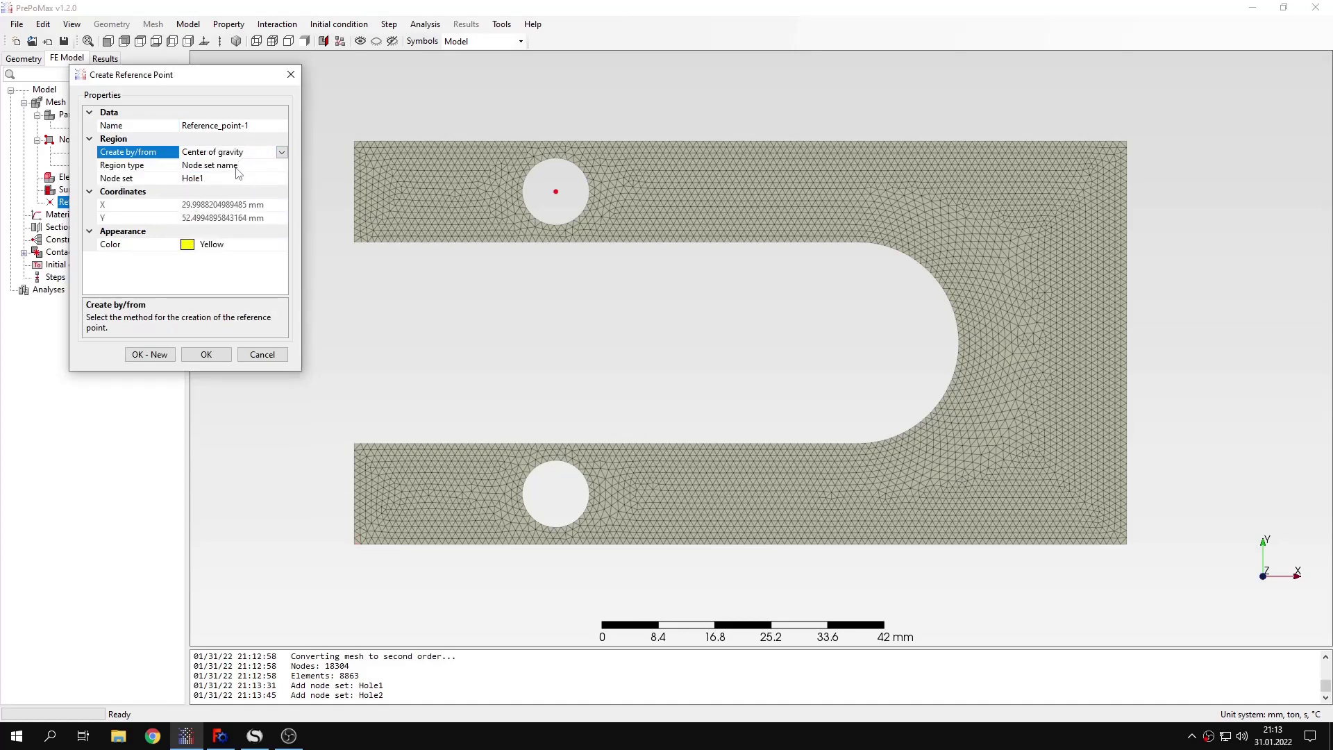
left_click(236, 166)
left_click(207, 179)
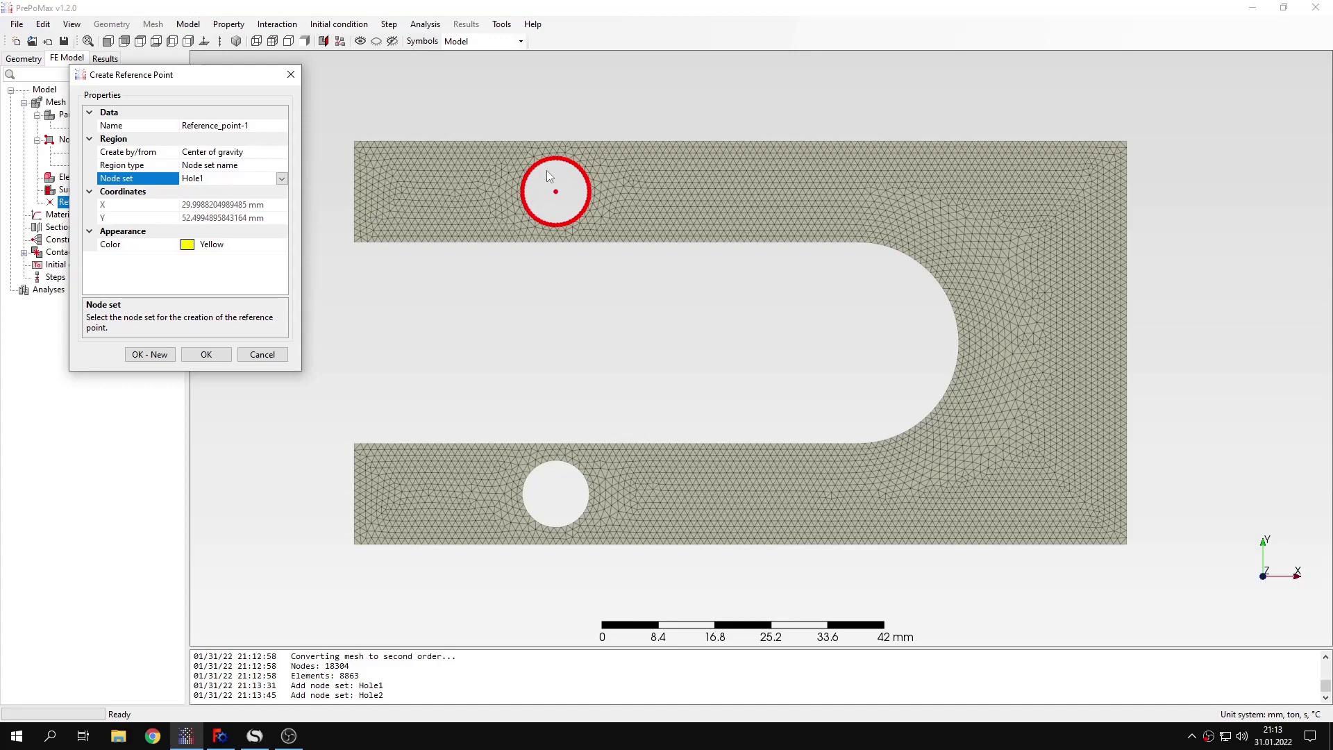
scroll(555, 186, "down", 2)
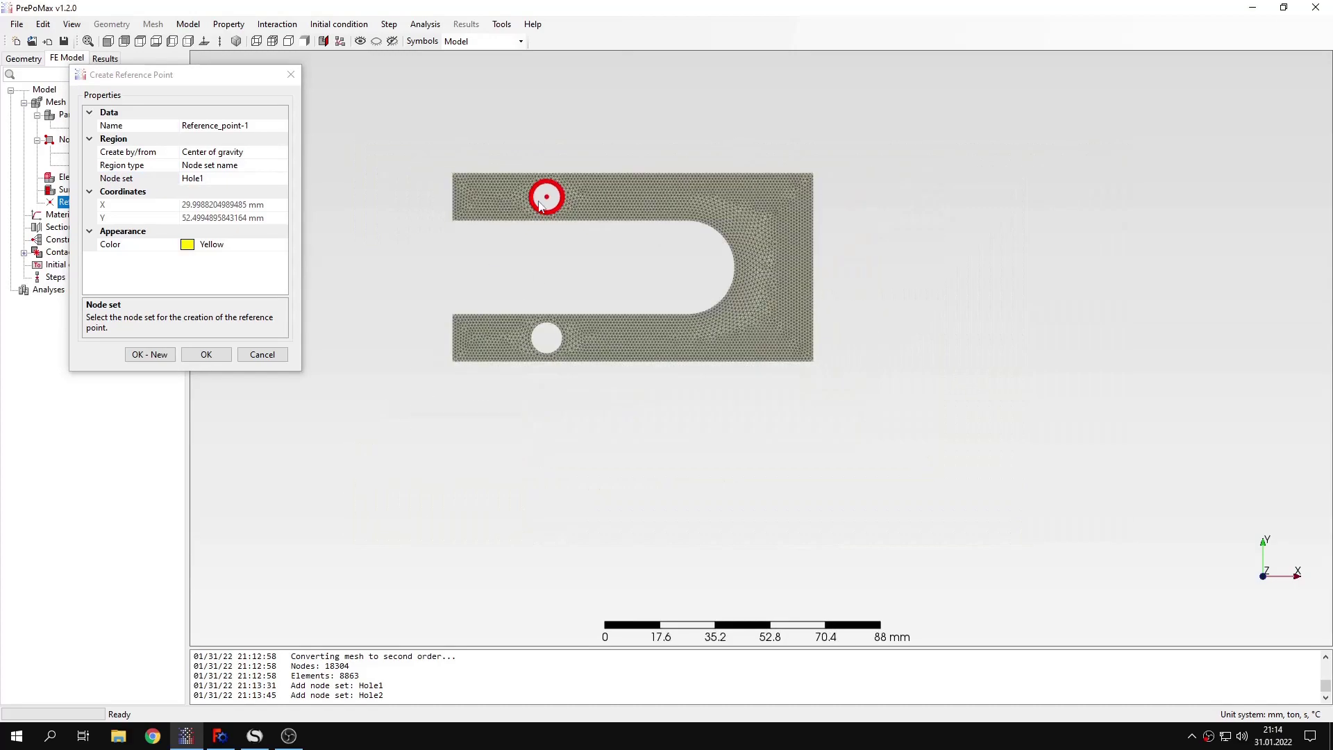
scroll(561, 185, "up", 5)
scroll(528, 219, "up", 2)
scroll(529, 219, "down", 5)
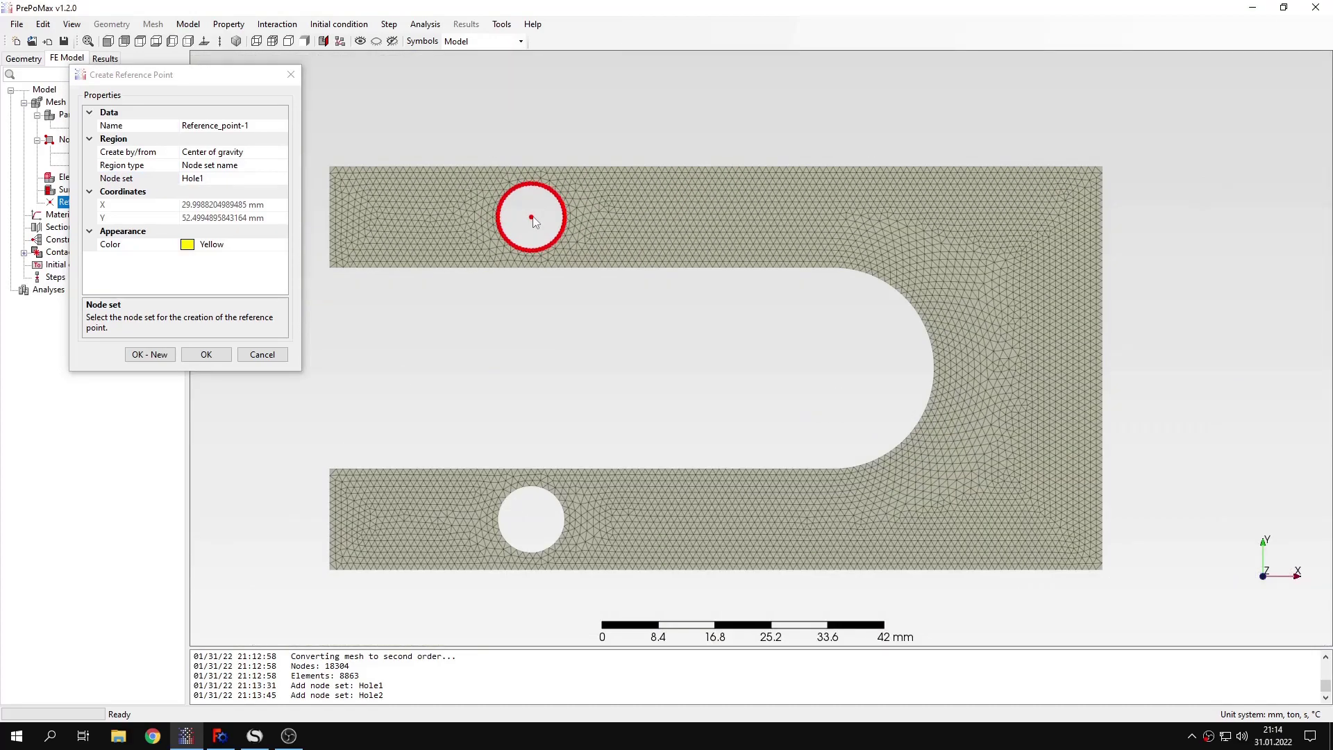
left_click(150, 354)
Step: Create Reference_point-2 at the centre of gravity of node set Hole2
left_click(262, 152)
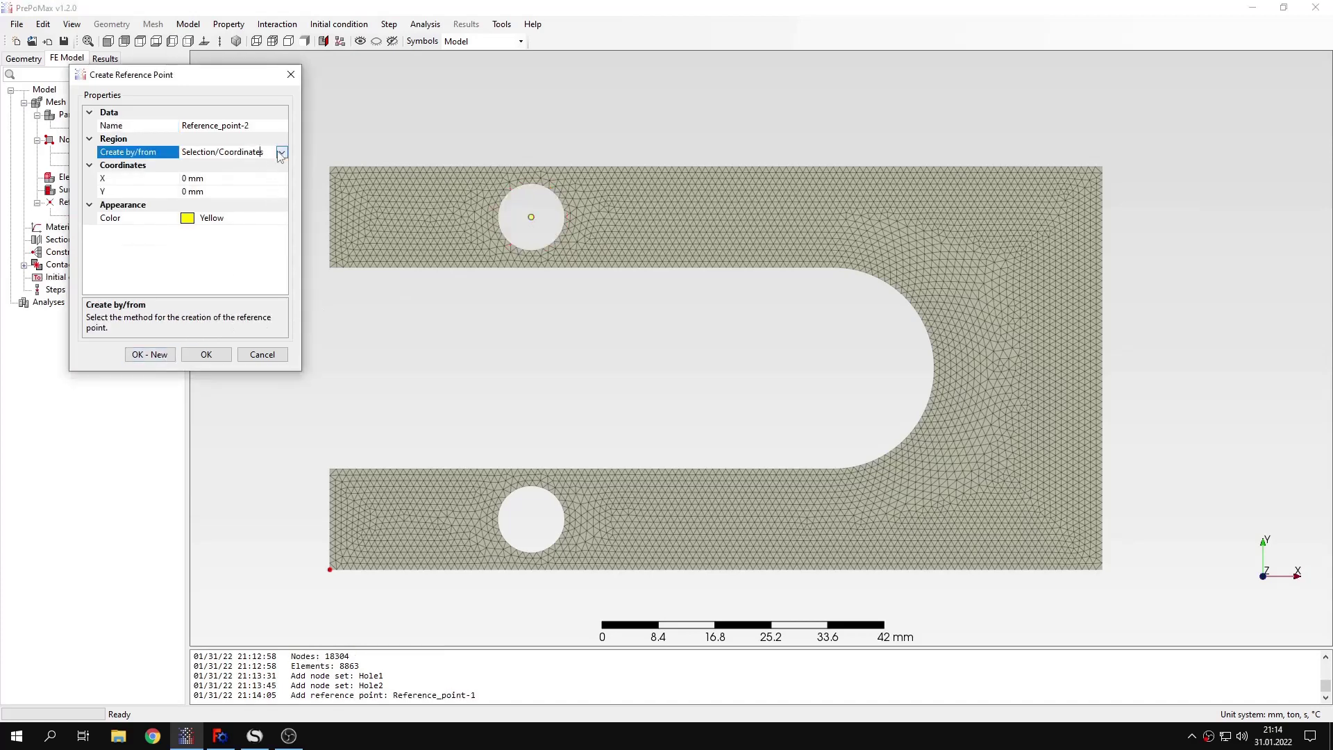
left_click(281, 152)
left_click(237, 203)
left_click(236, 178)
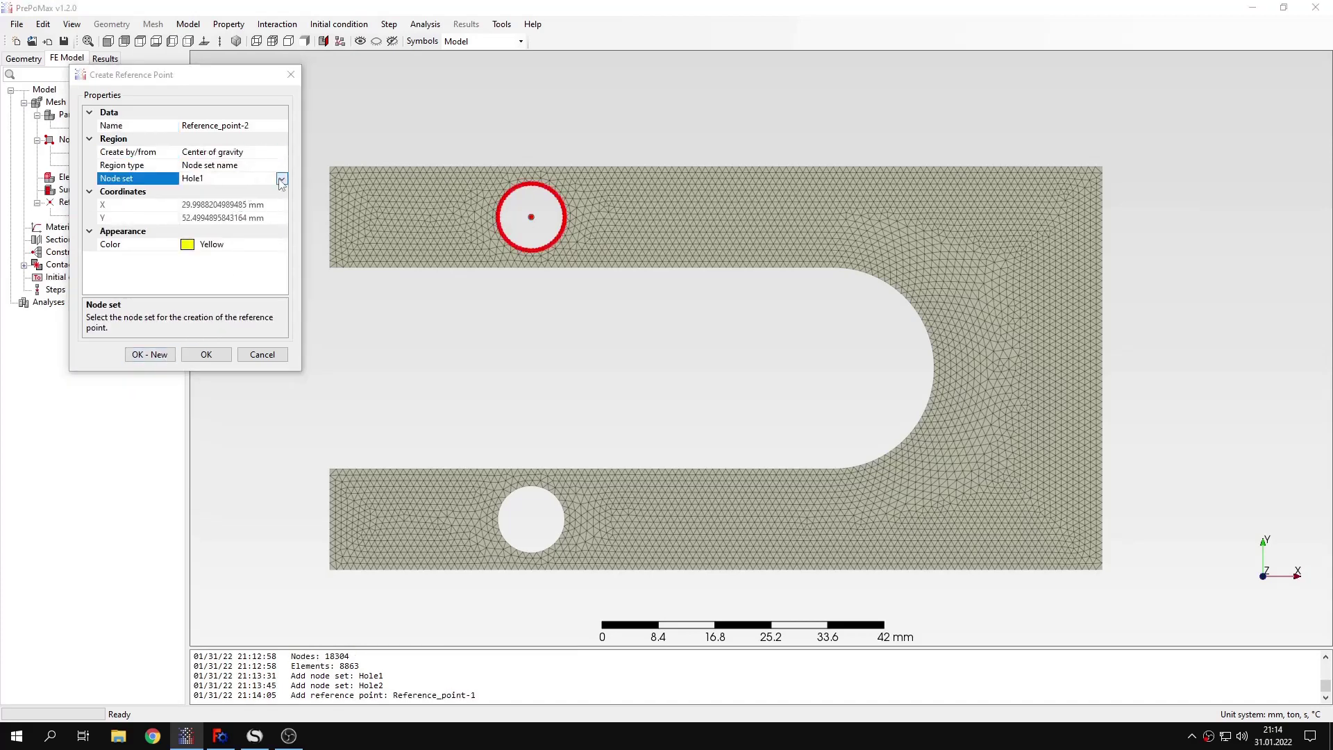
left_click(282, 178)
left_click(235, 205)
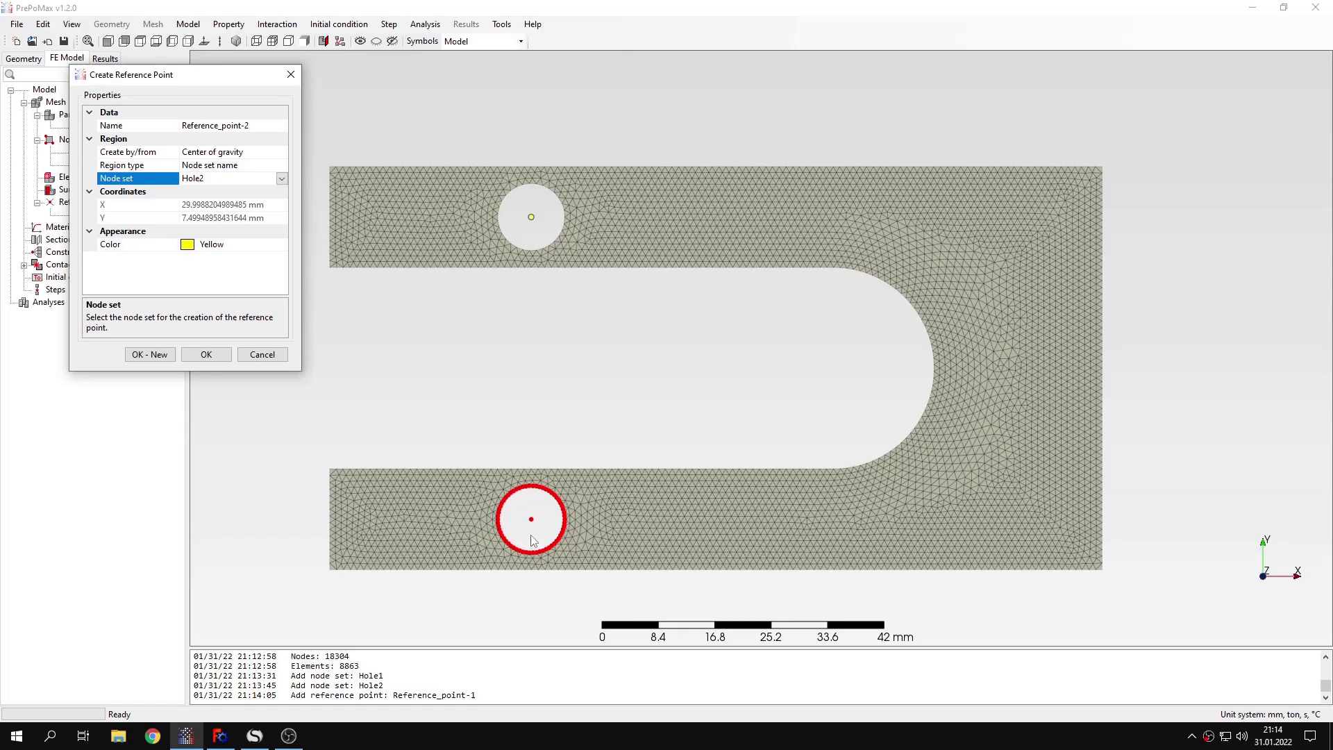
left_click(206, 356)
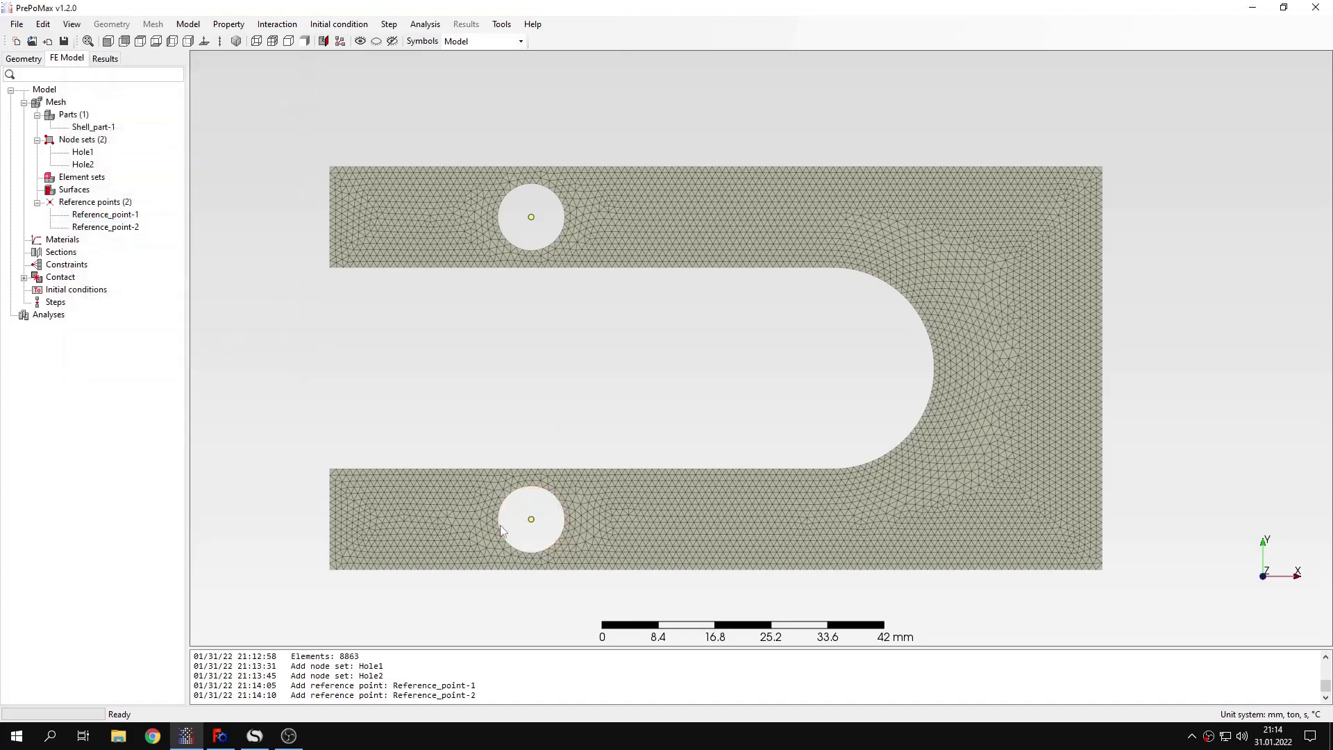
Step: Create rigid body constraint Rigid_body-1 tying node set Hole1 to Reference_point-1
double_click(78, 269)
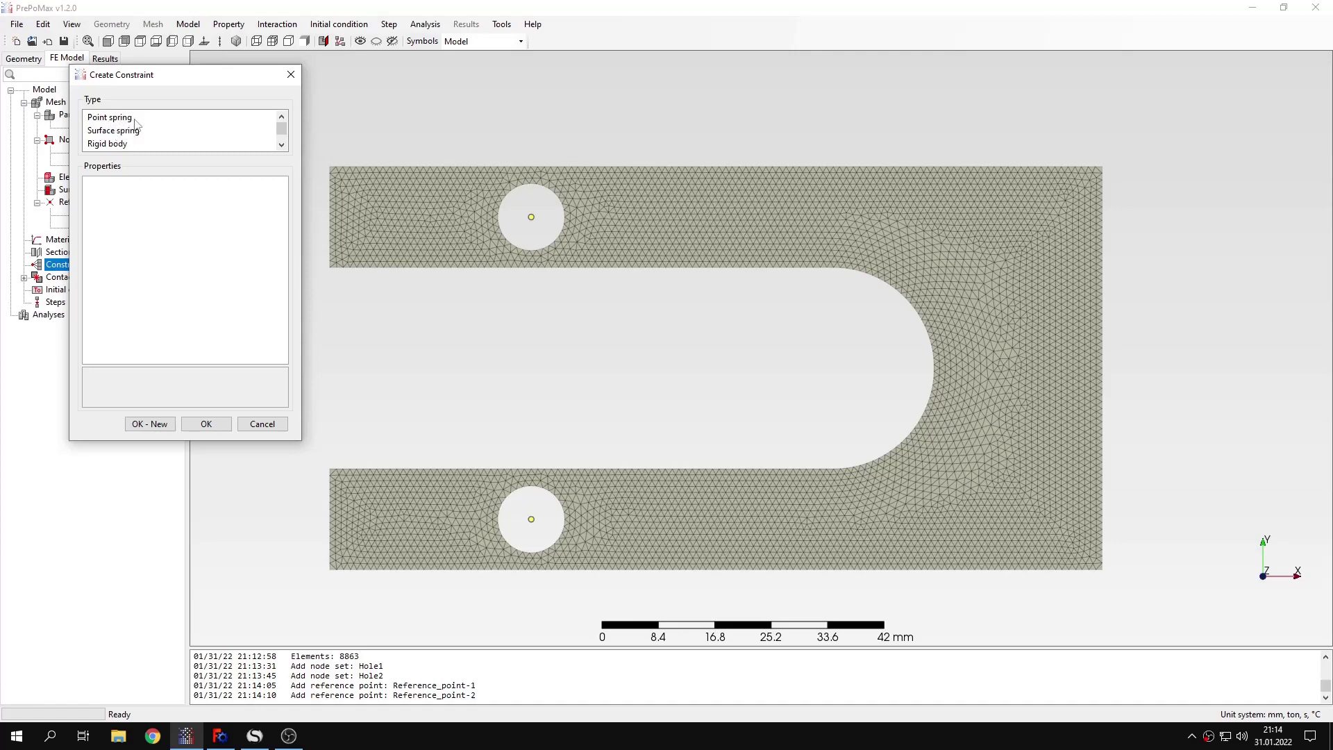
left_click(281, 145)
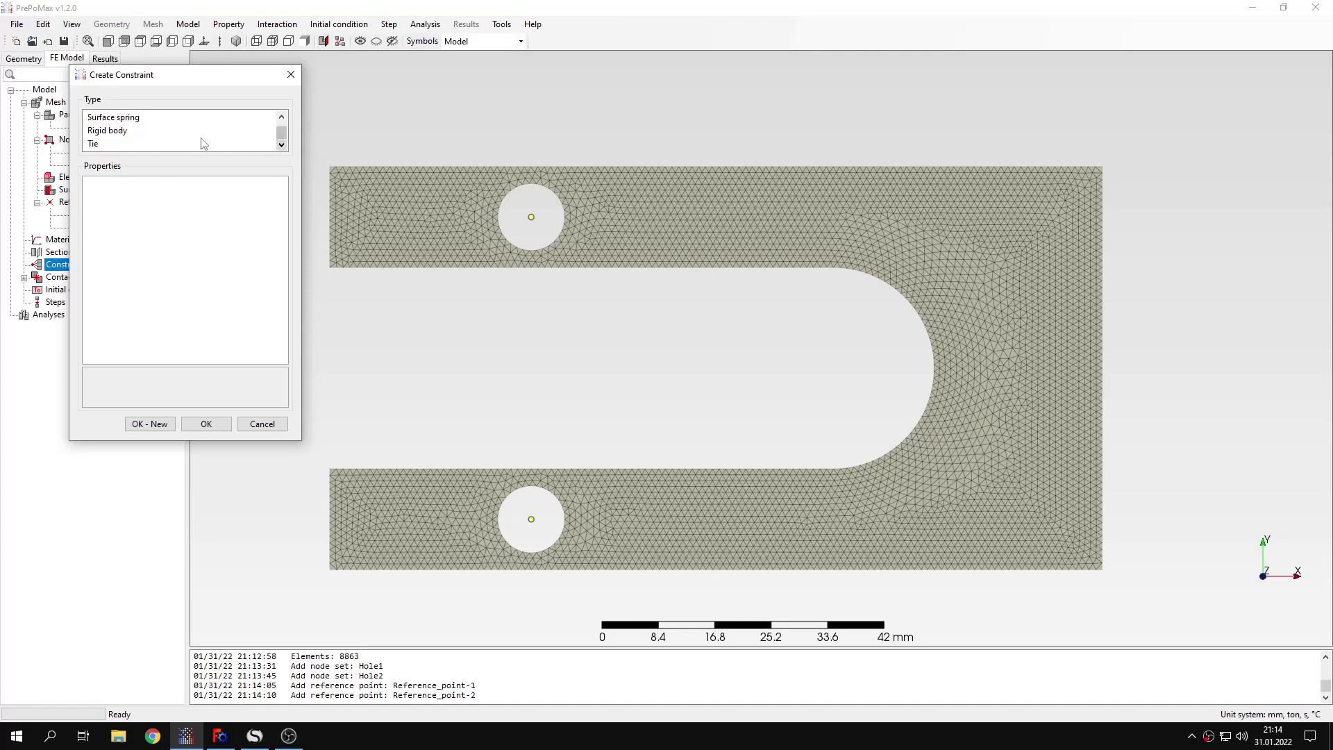
left_click(110, 131)
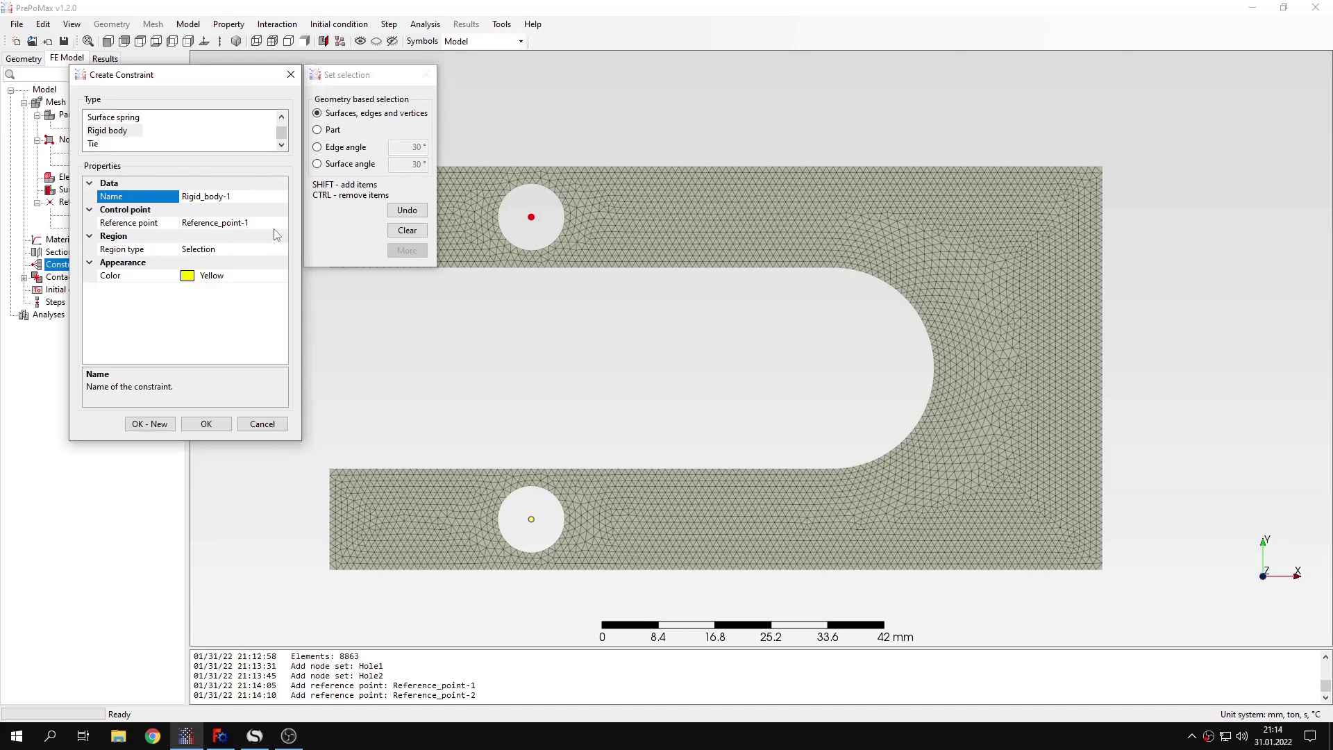
left_click(274, 252)
left_click(259, 276)
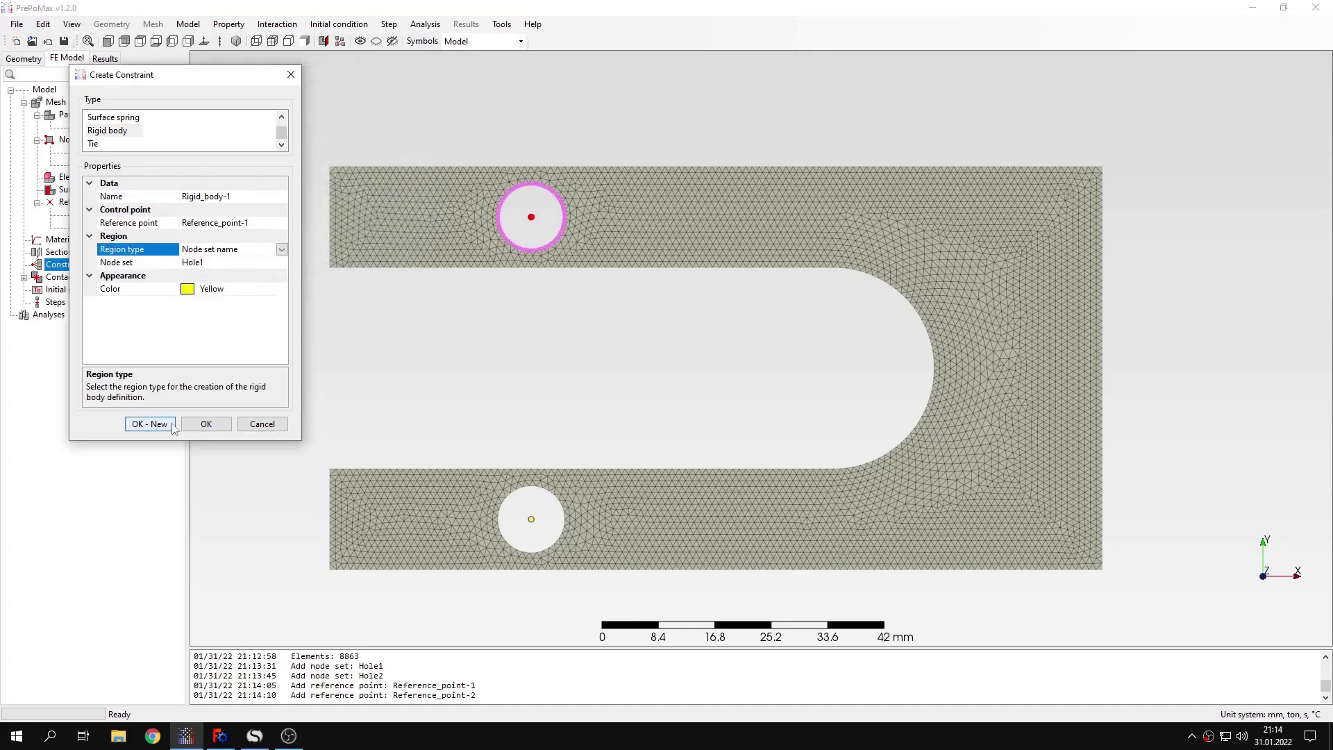
left_click(150, 423)
Step: Create Rigid_body-2 tying node set Hole2 to Reference_point-2
left_click(127, 144)
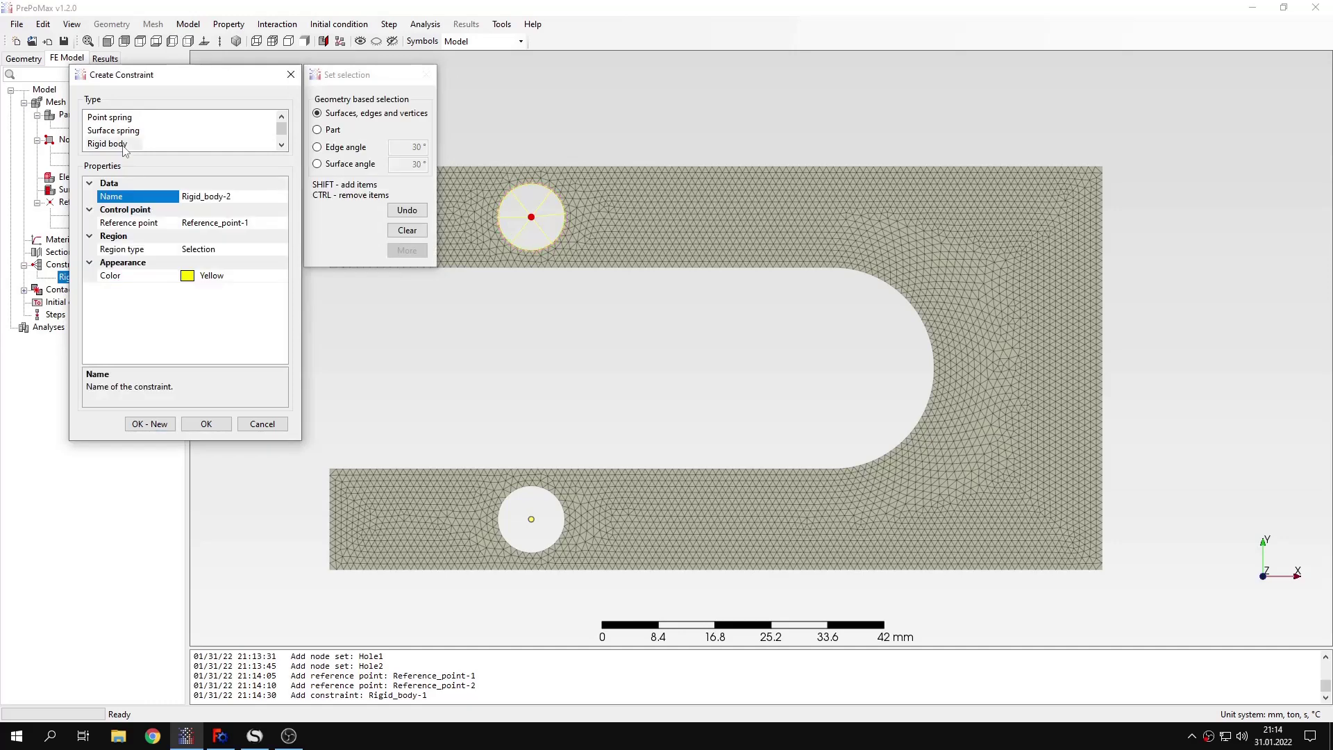
left_click(270, 223)
left_click(281, 222)
left_click(251, 250)
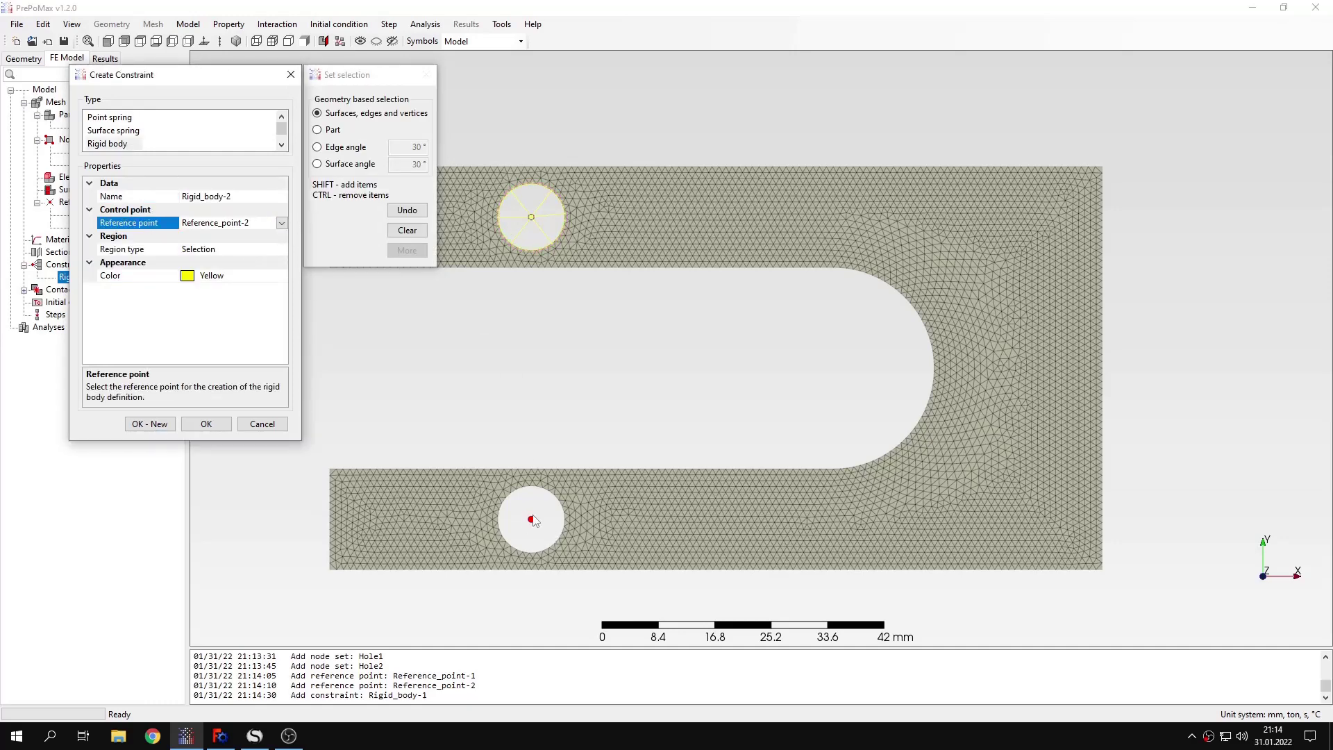
left_click(251, 248)
left_click(281, 248)
left_click(229, 269)
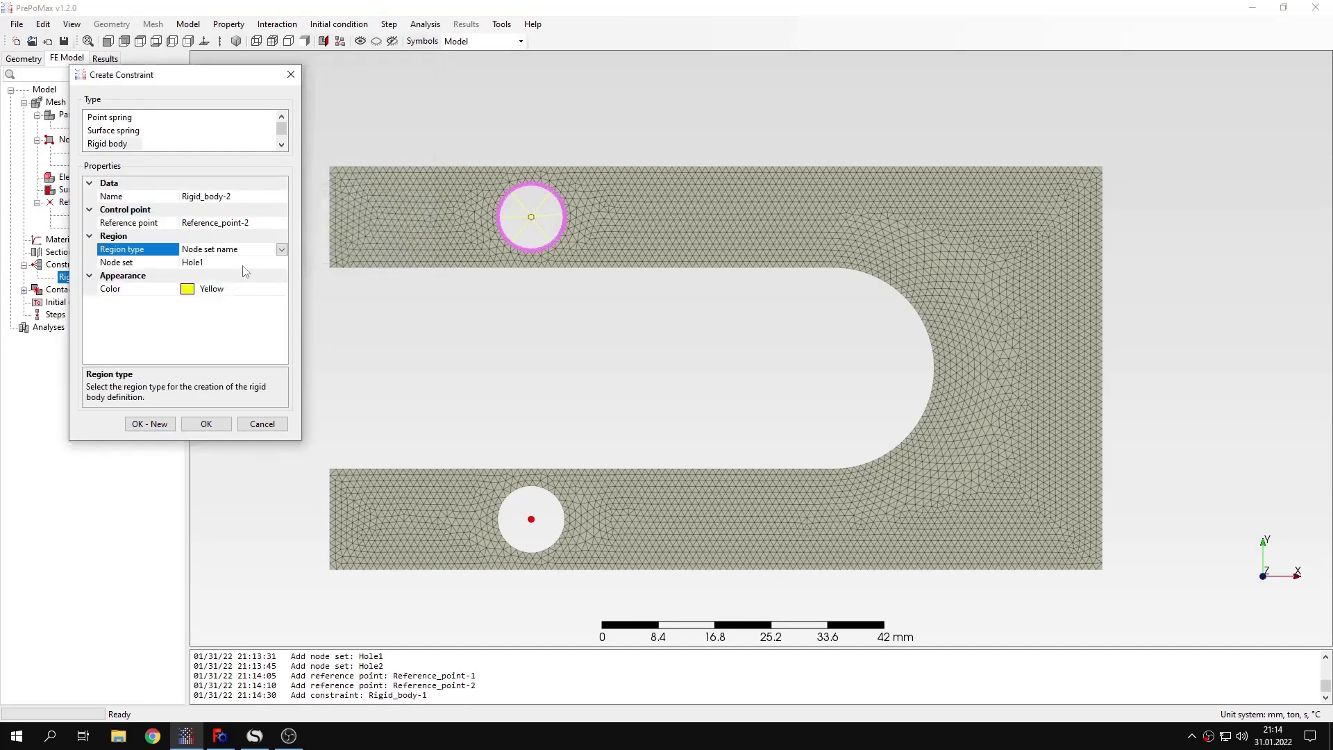
left_click(229, 261)
left_click(281, 262)
left_click(234, 288)
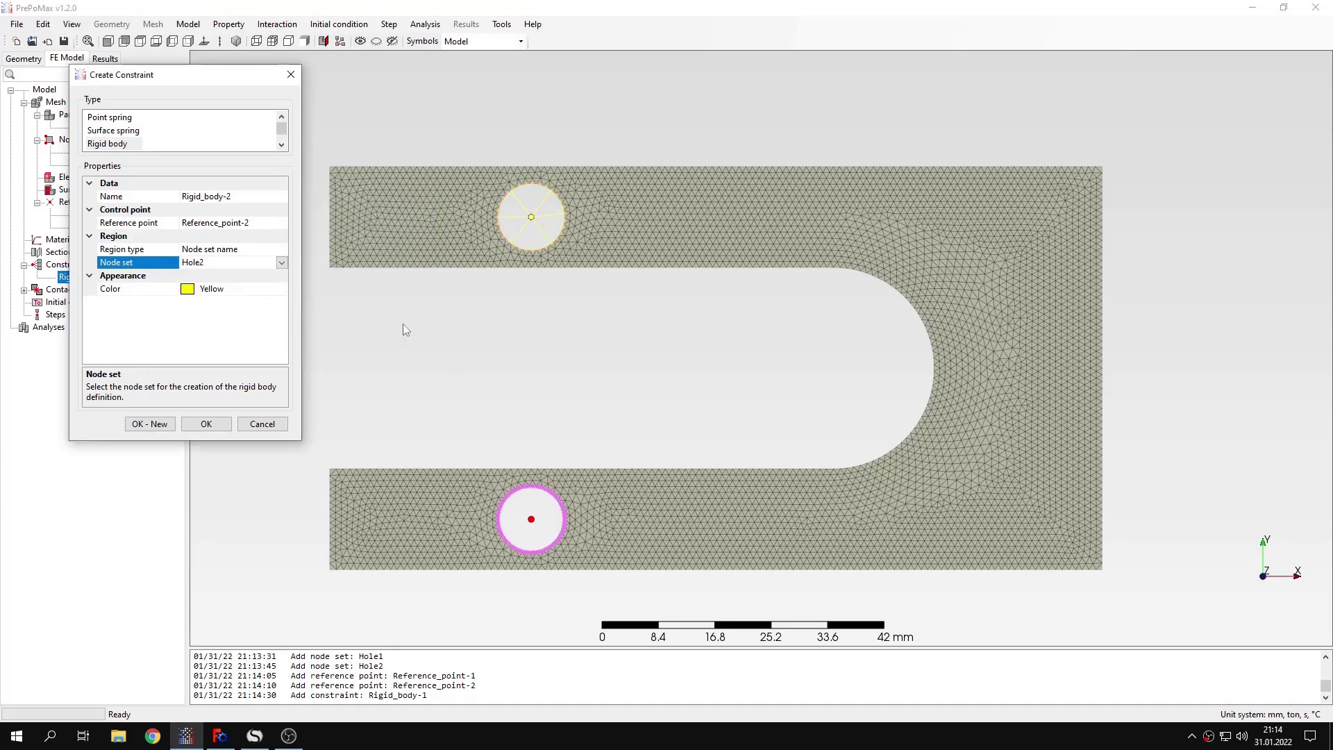
left_click(195, 424)
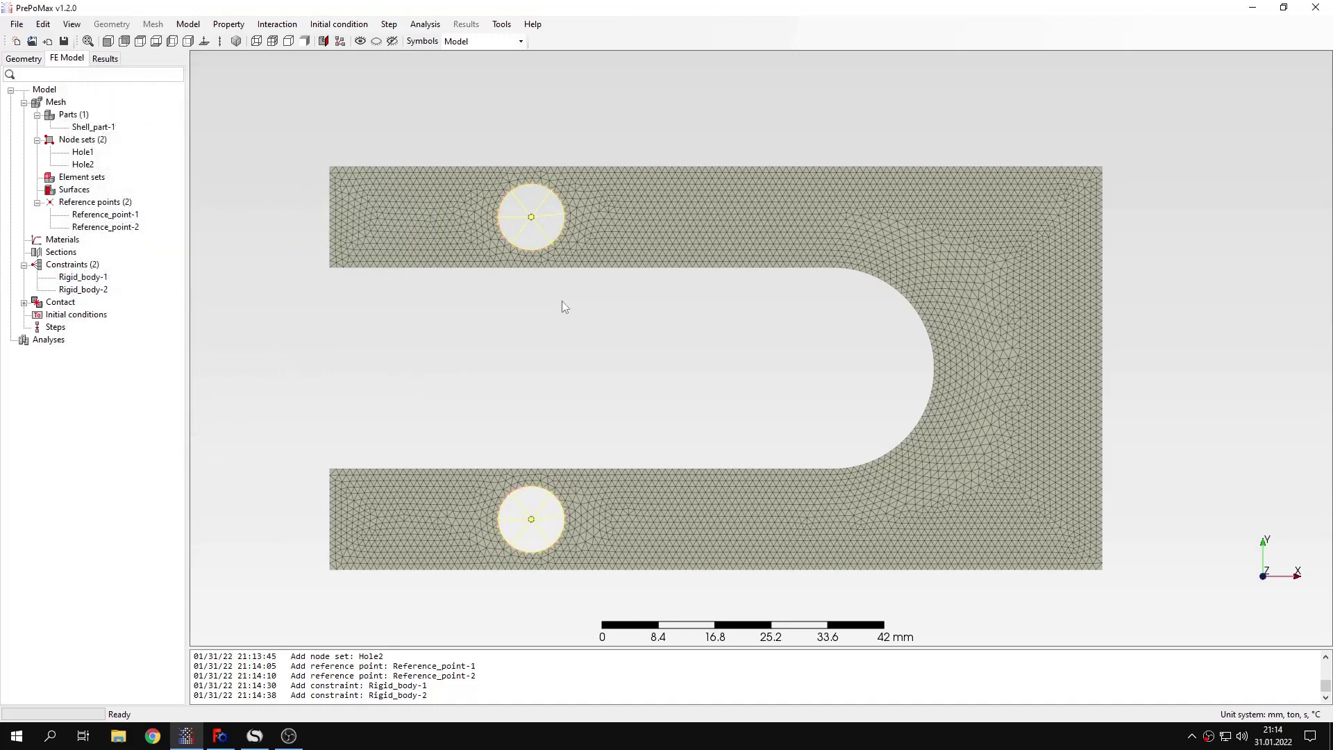
middle_click_drag(565, 307, 580, 297)
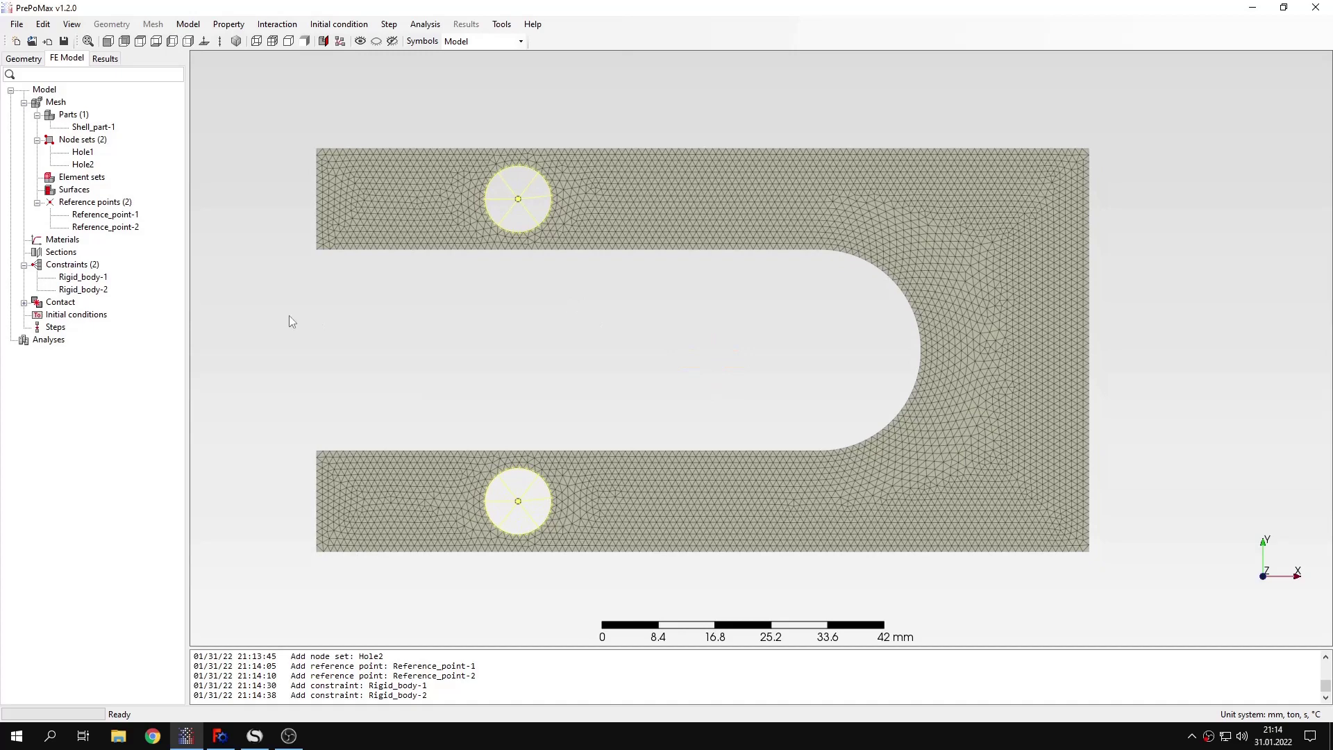
Step: Create elastic Material-1 with Young's modulus 210000 MPa
double_click(62, 240)
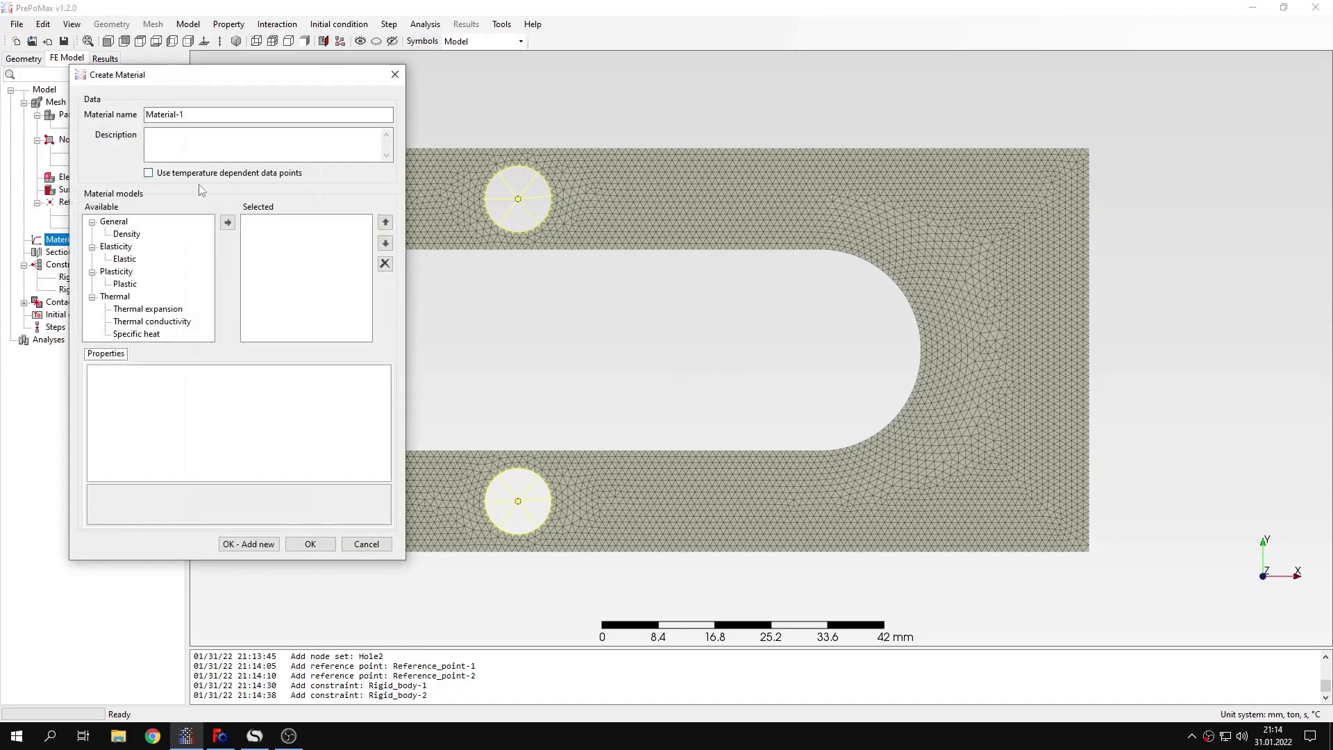
left_click(127, 235)
left_click(125, 259)
left_click(228, 222)
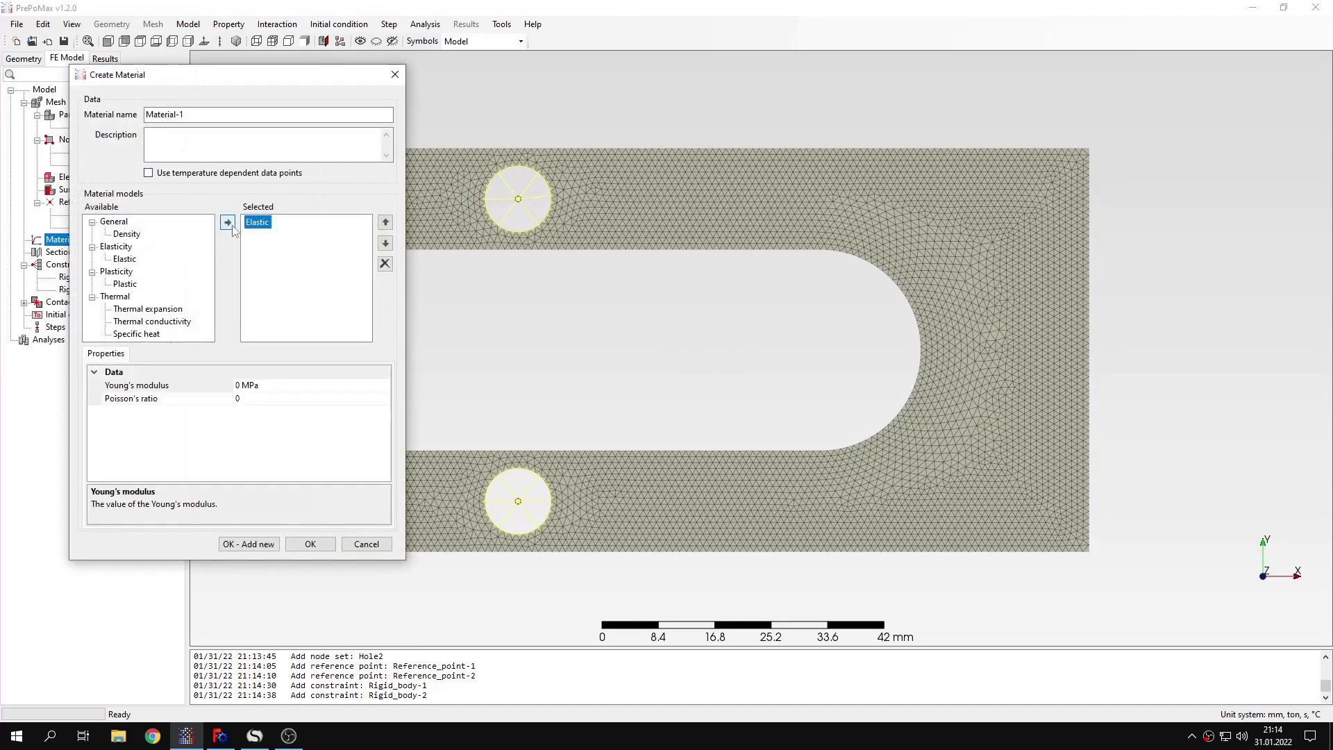
left_click(238, 385)
type("210")
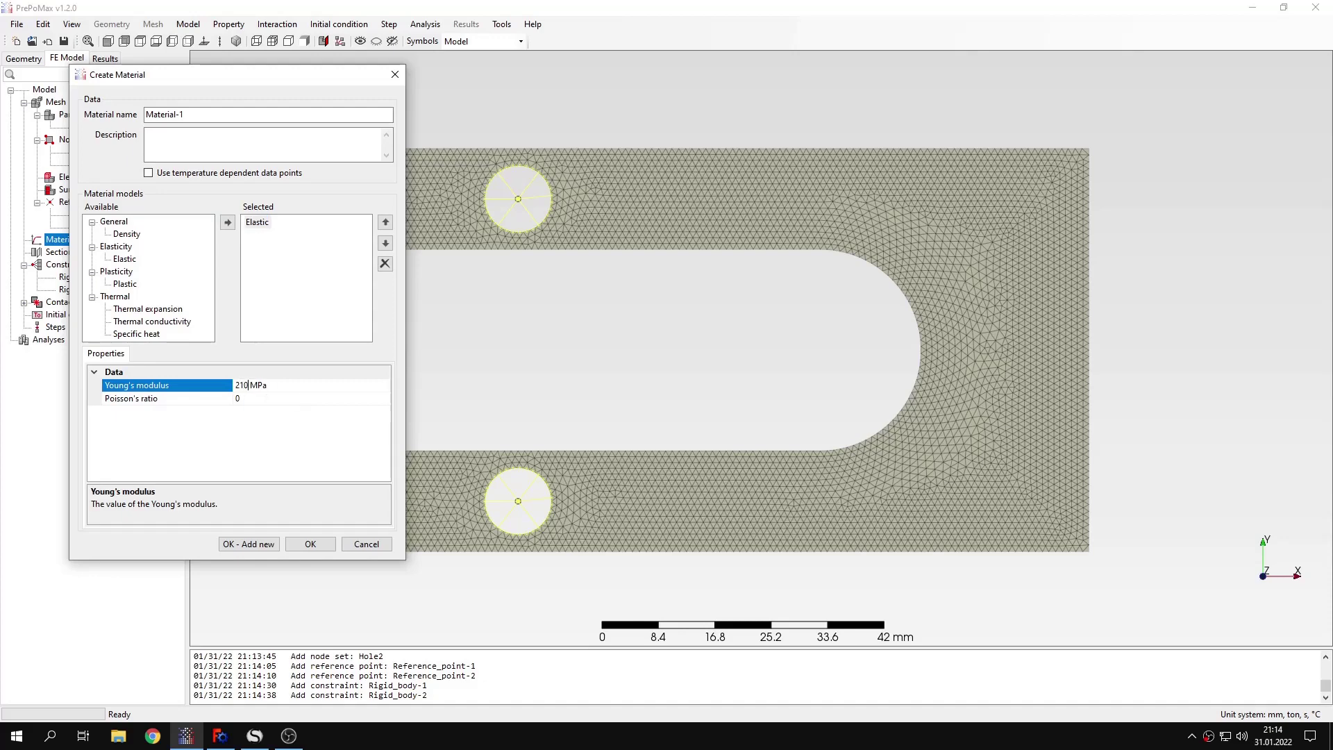
type("000")
key("Tab")
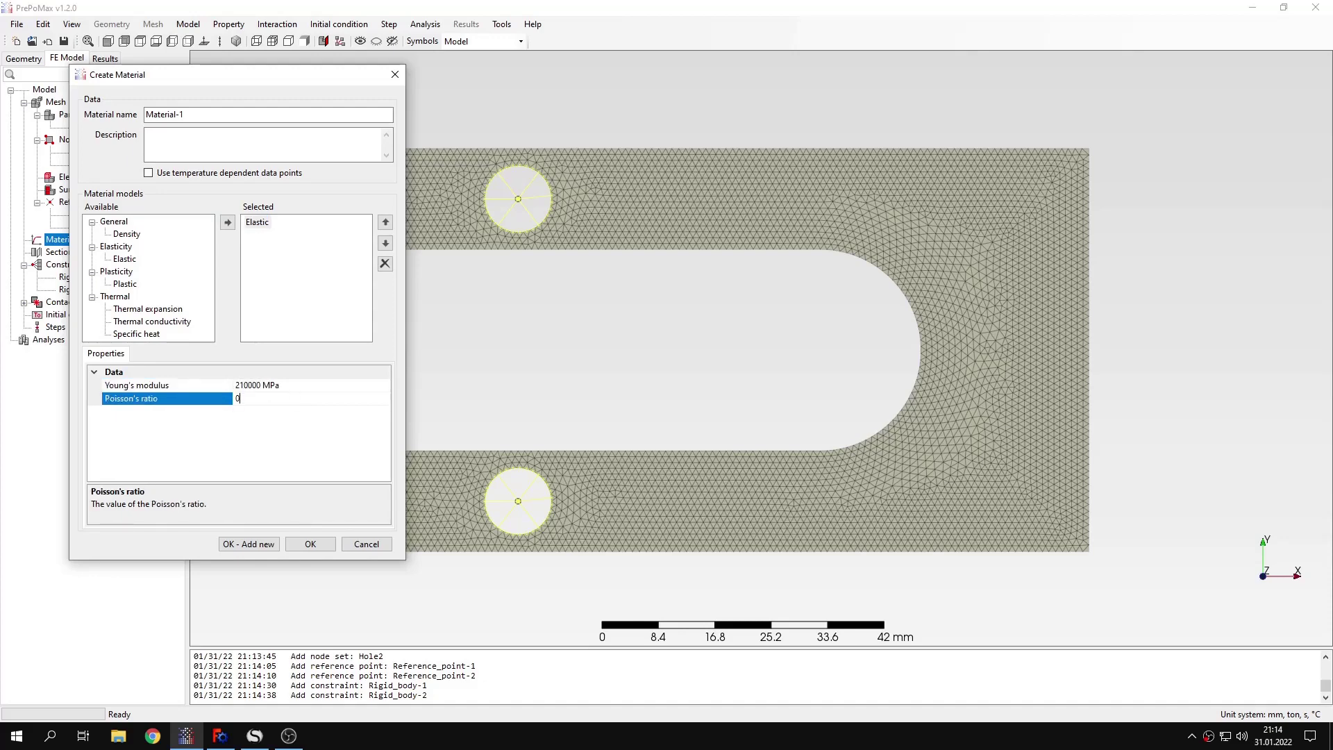
left_click(306, 545)
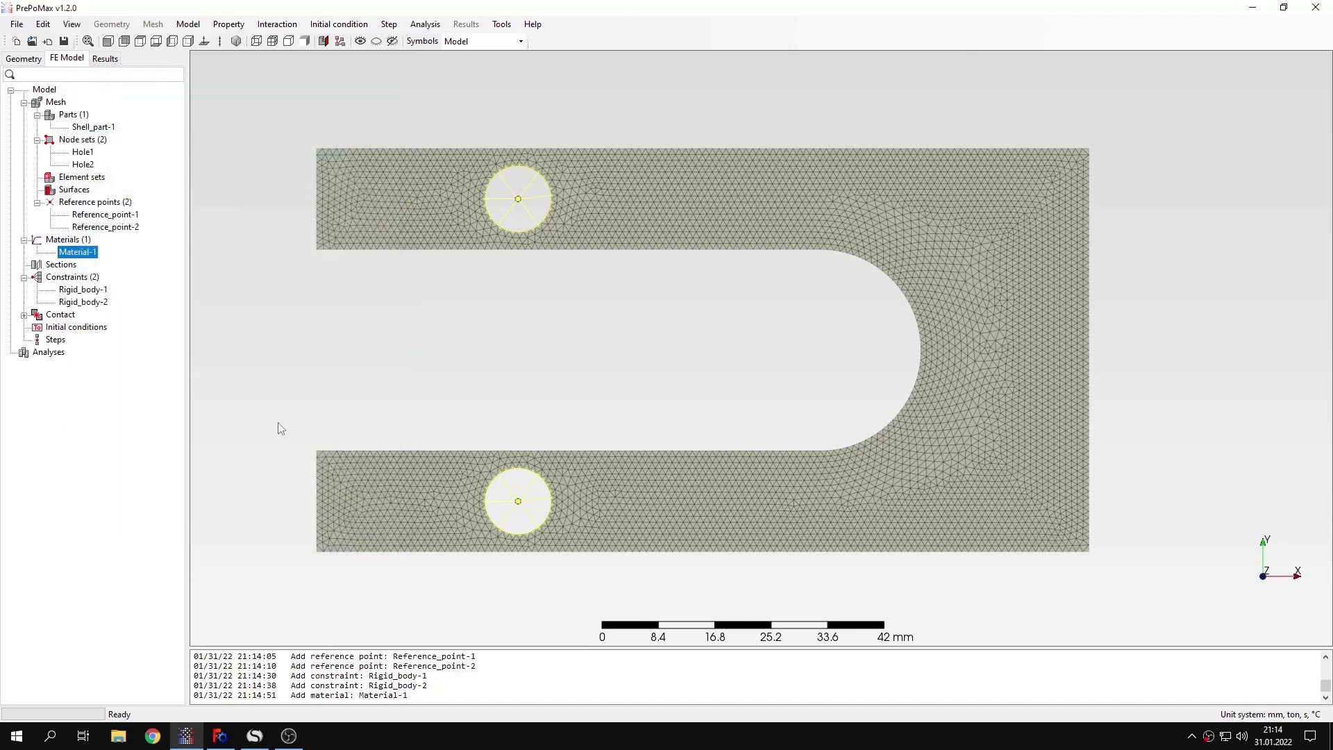
Step: Assign Solid_section-1 with thickness 5 to the whole plate
double_click(57, 264)
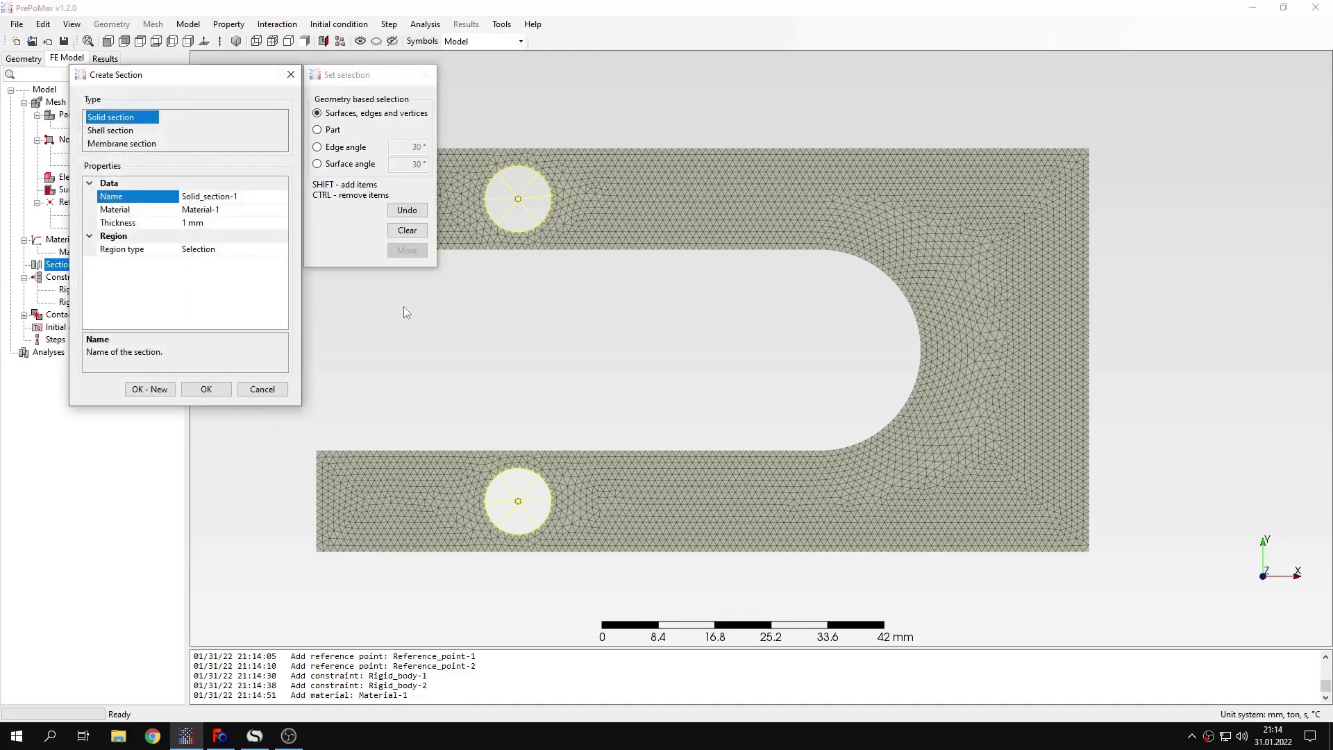
middle_click_drag(664, 337, 761, 321)
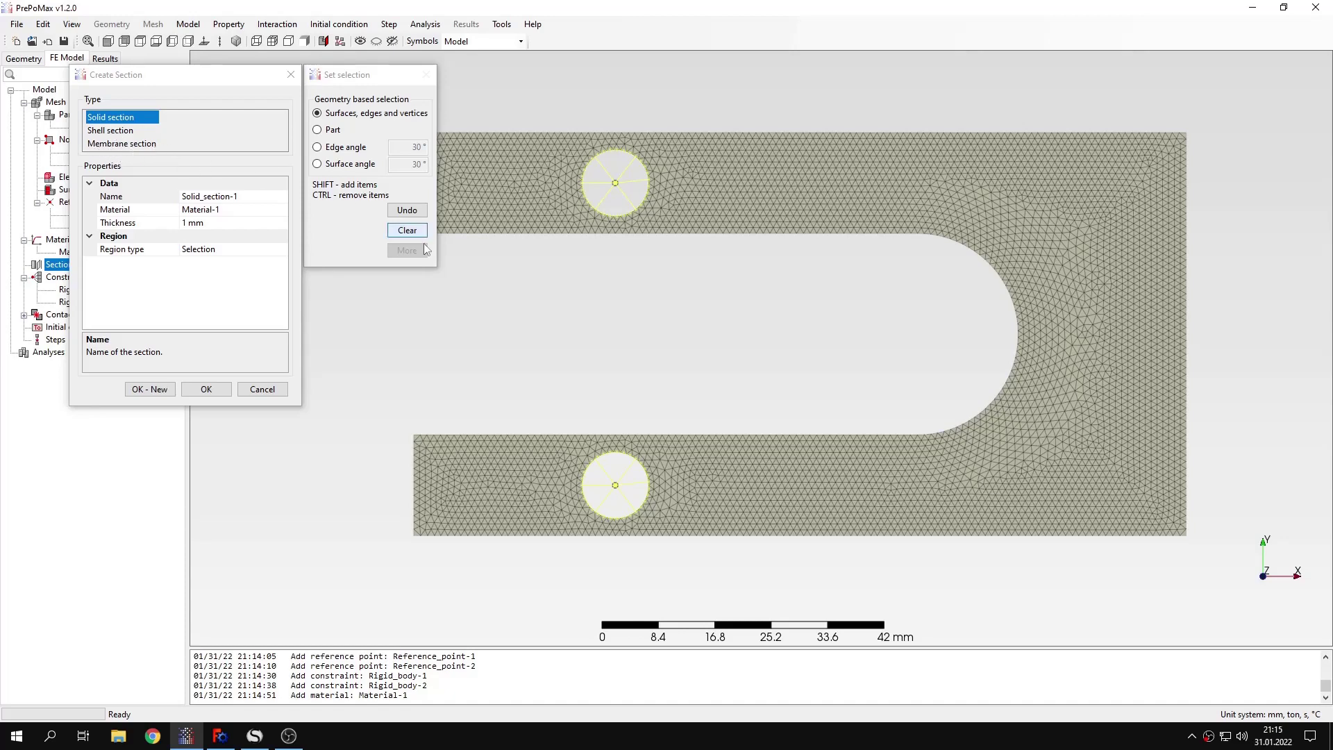
middle_click_drag(555, 288, 614, 295)
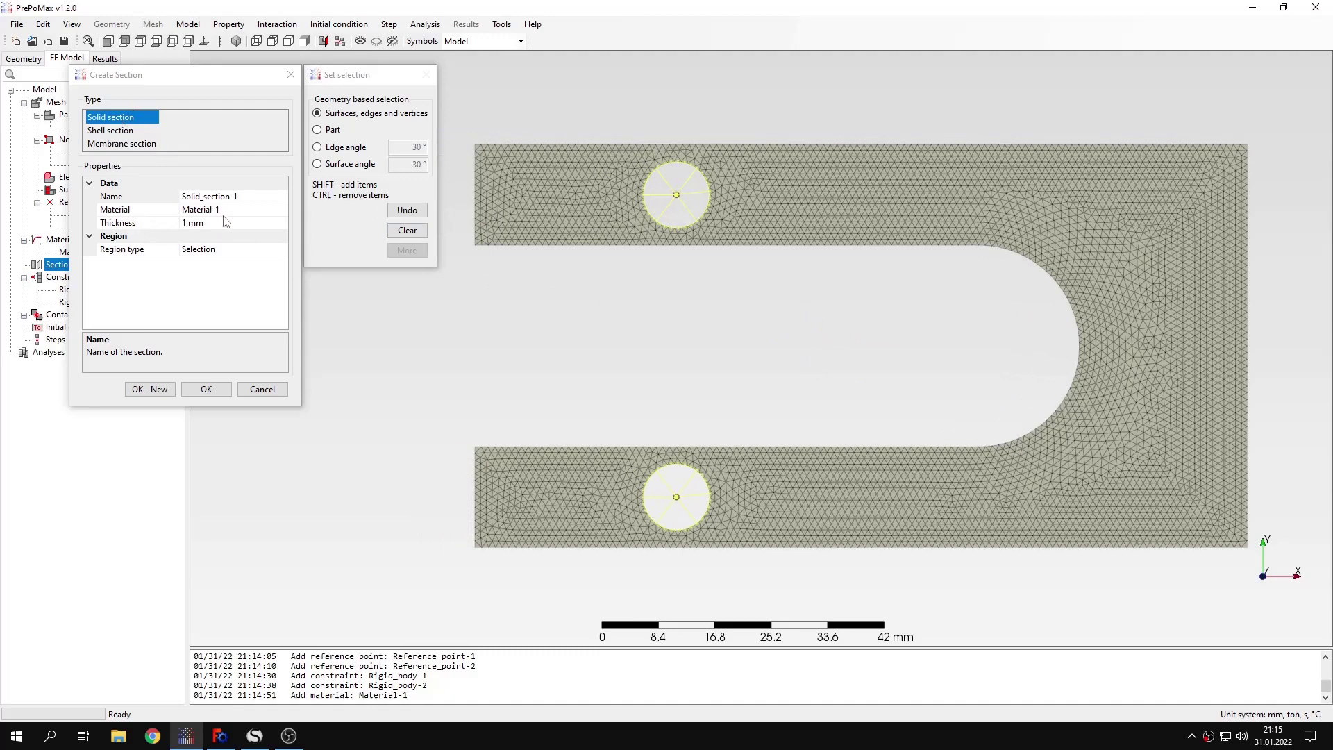
left_click(620, 237)
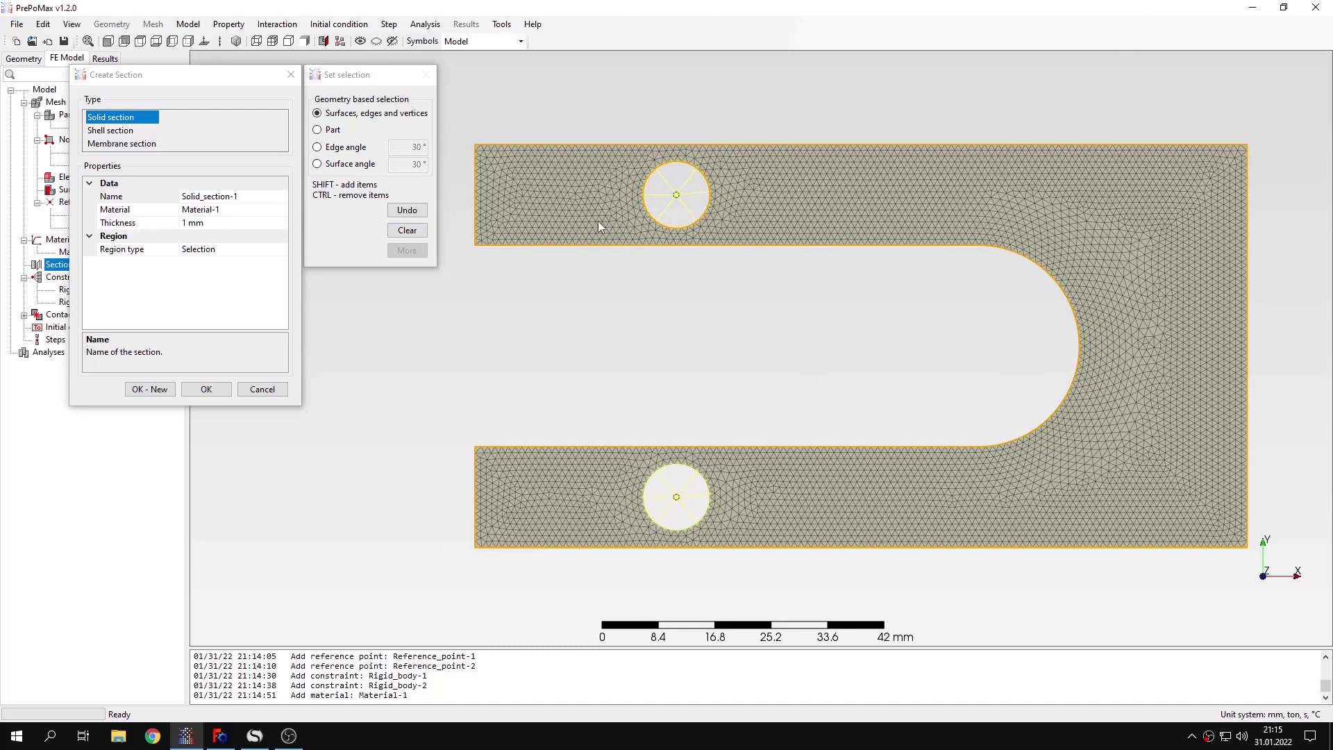
left_click(597, 221)
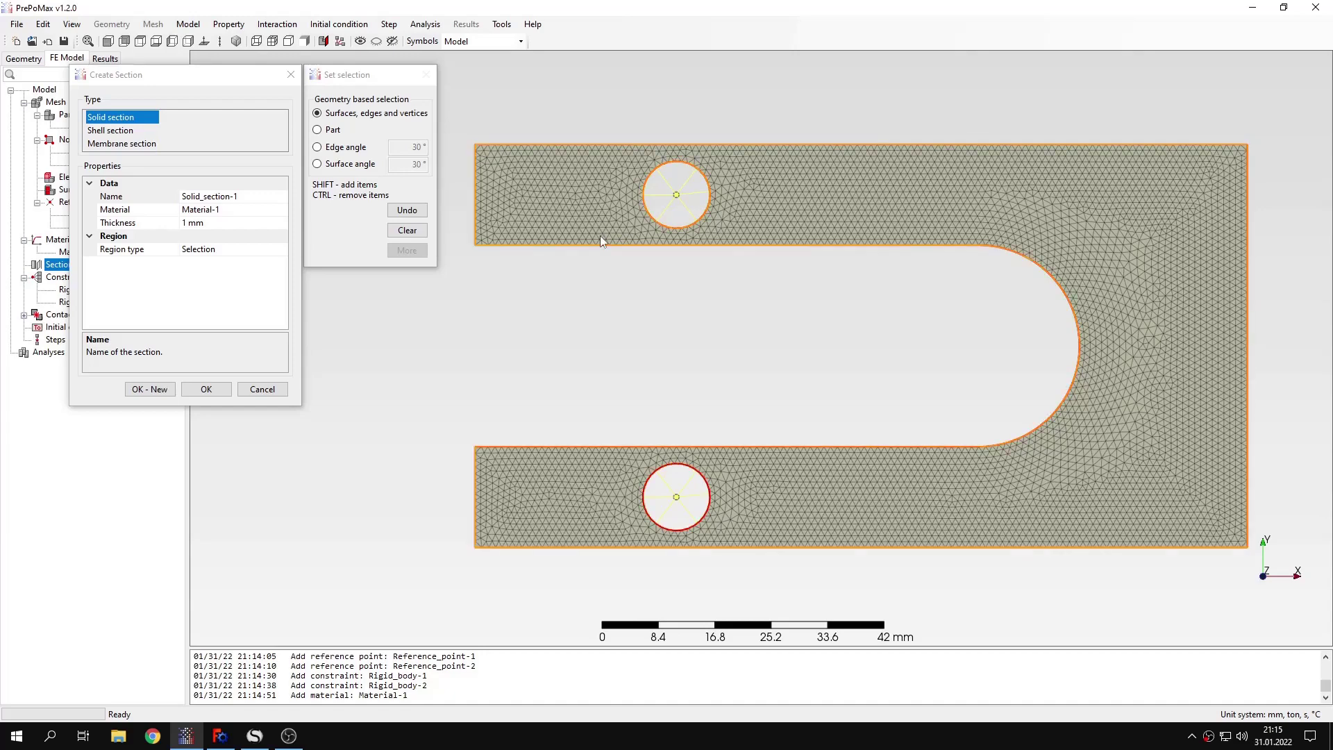
left_click(186, 223)
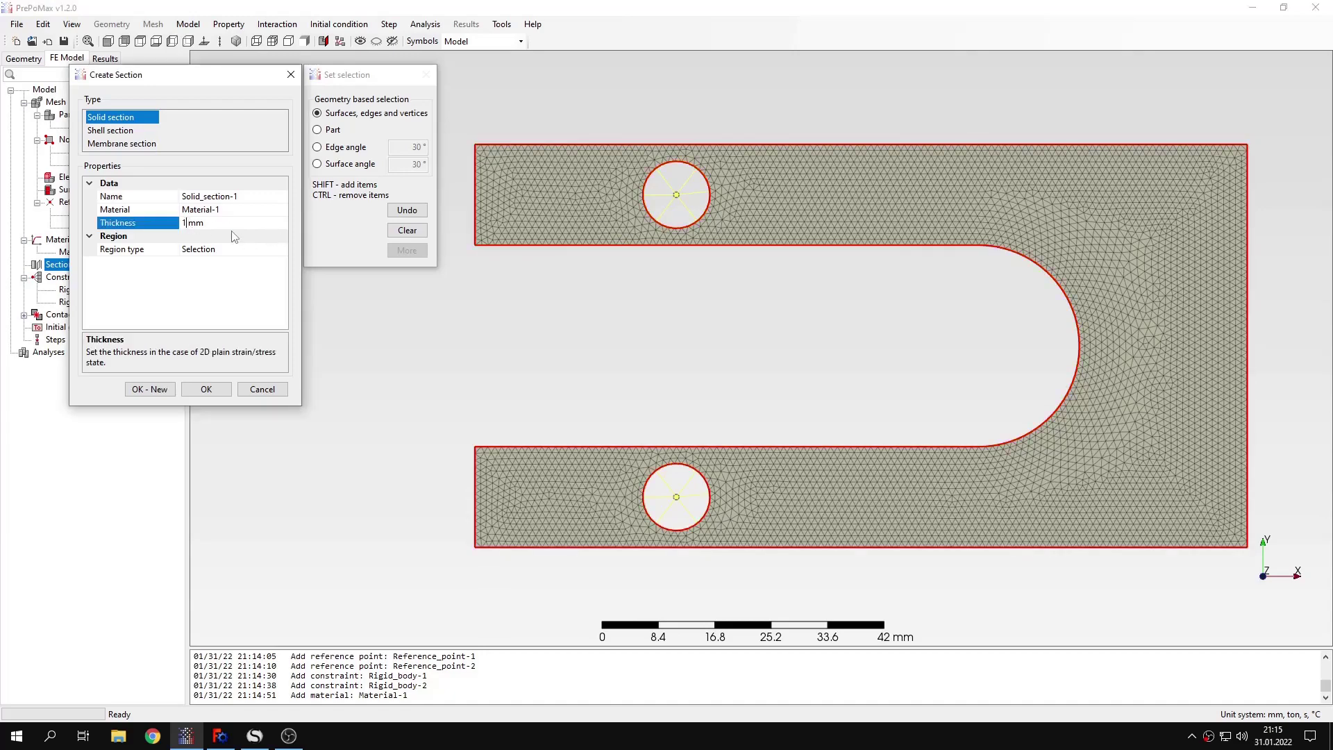
type("5")
left_click(207, 390)
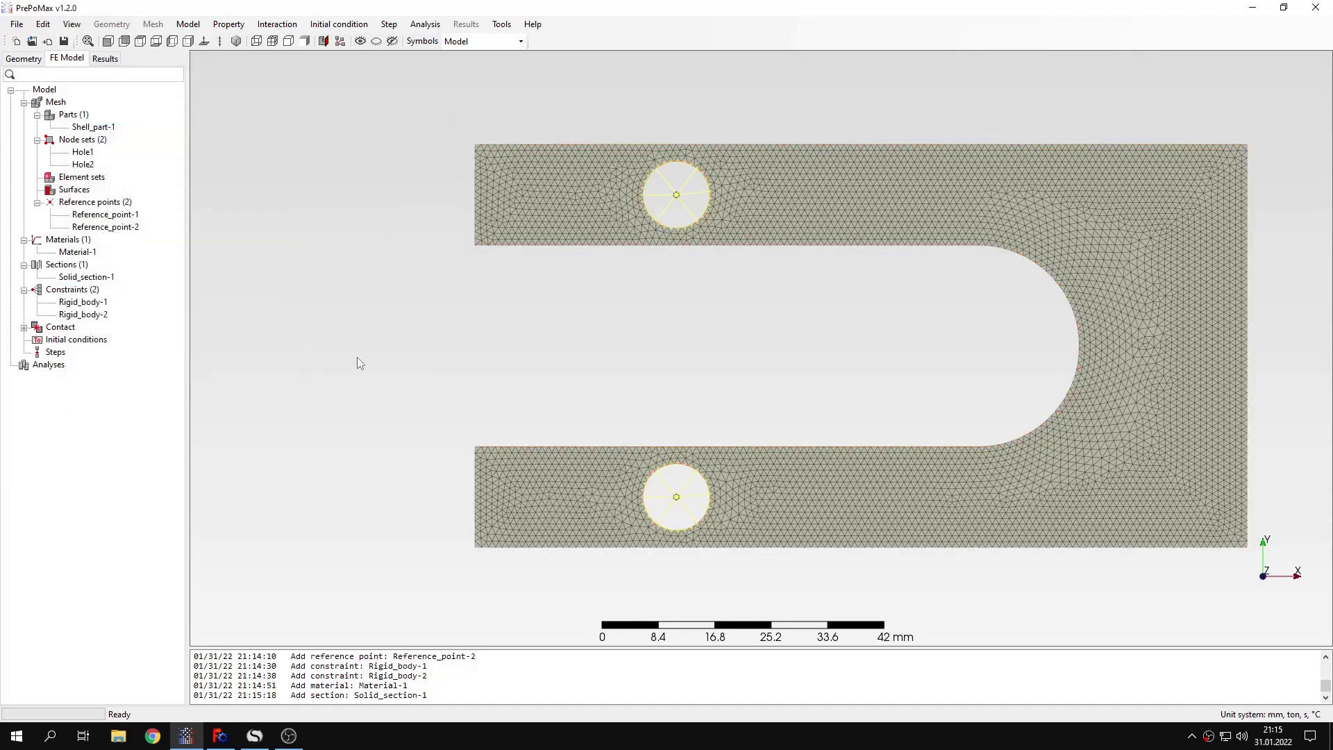
Step: Add the static analysis step Step-1
double_click(55, 352)
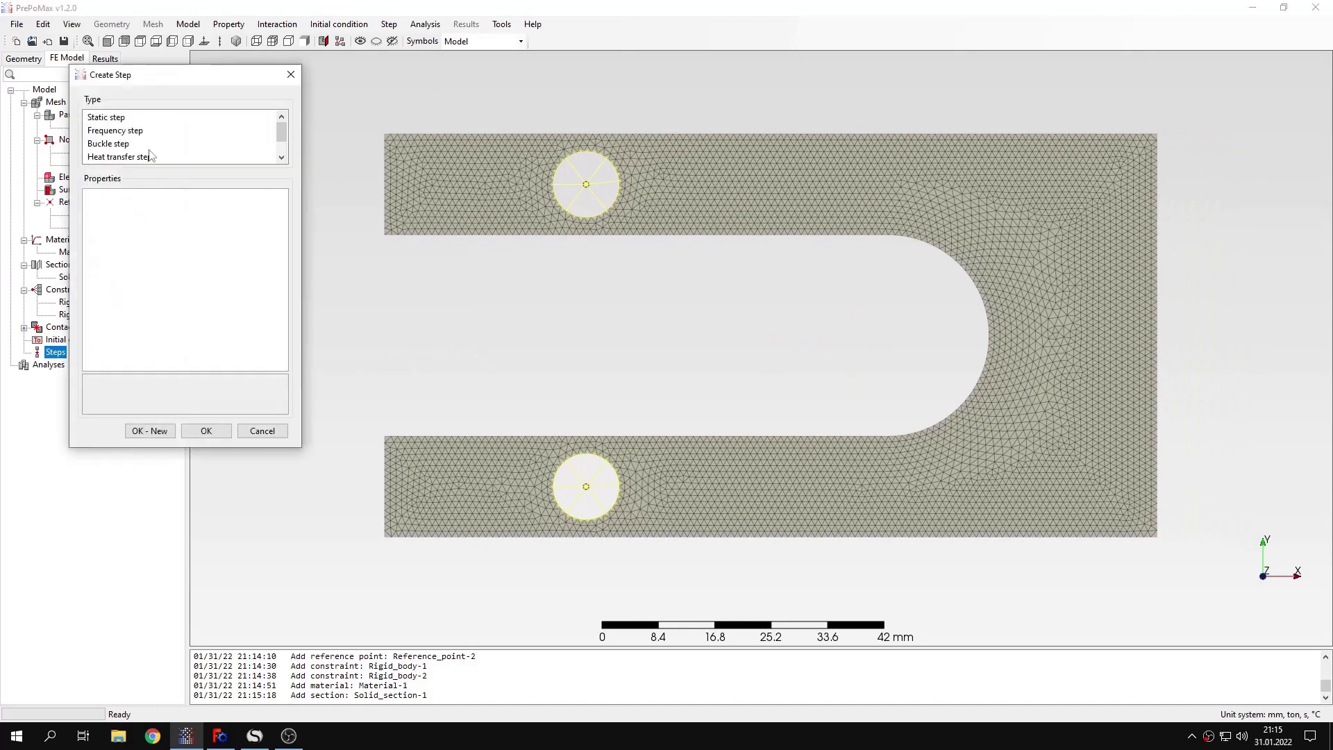
scroll(124, 130, "down", 1)
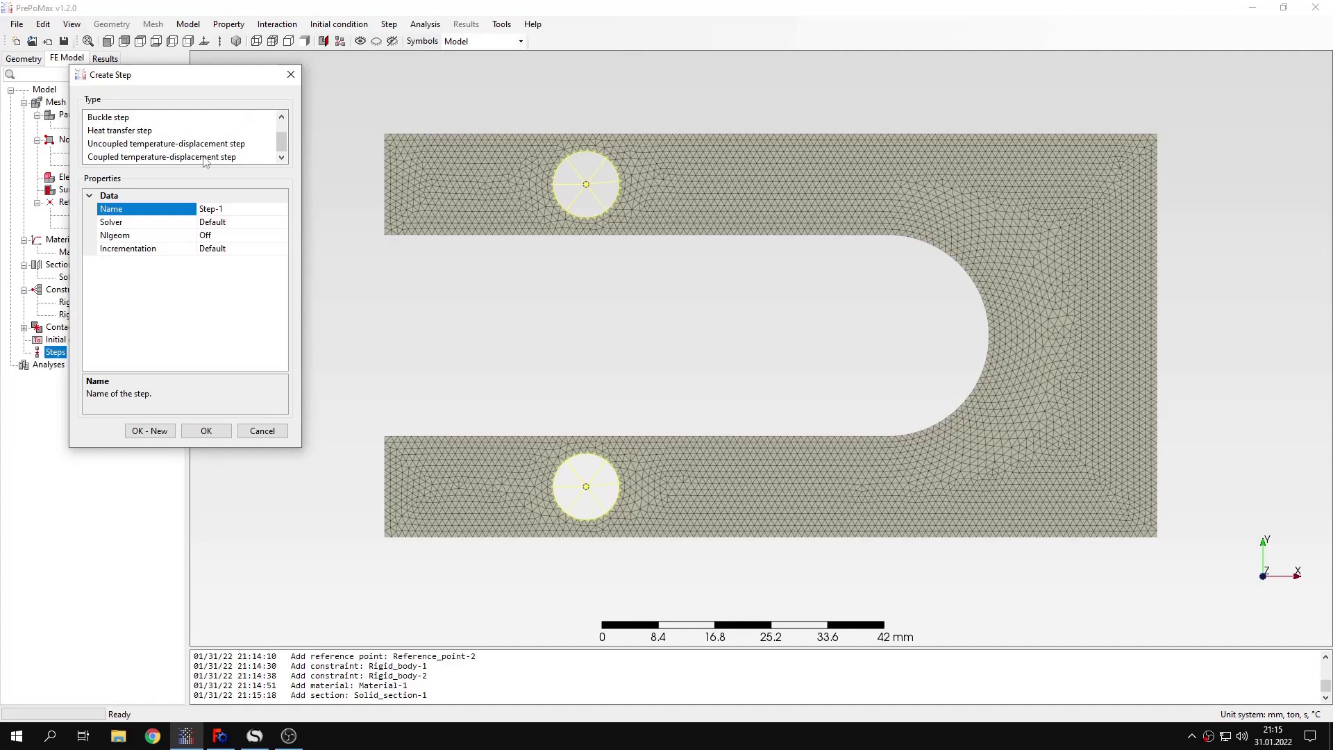
scroll(186, 139, "up", 1)
left_click(206, 431)
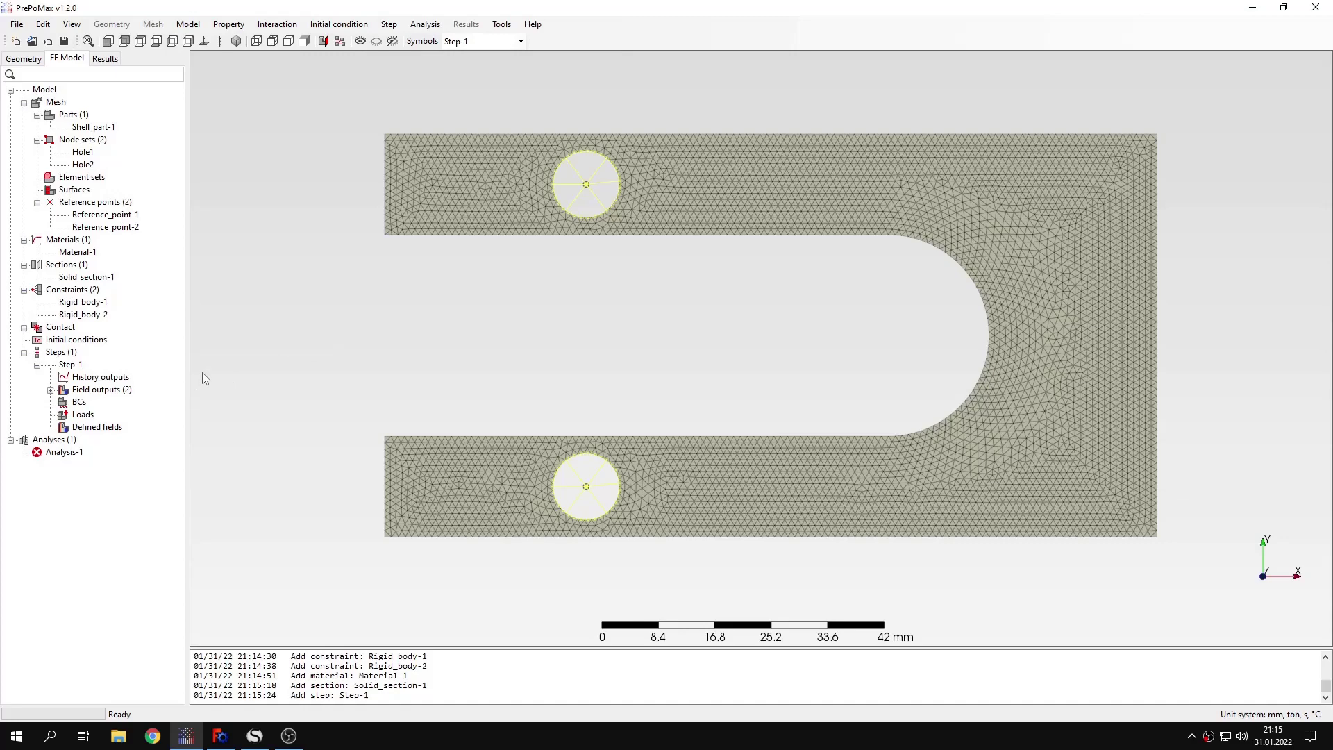
Step: Apply a concentrated force F2 = 2000 N at Reference_point-1
double_click(83, 414)
left_click(270, 248)
left_click(281, 248)
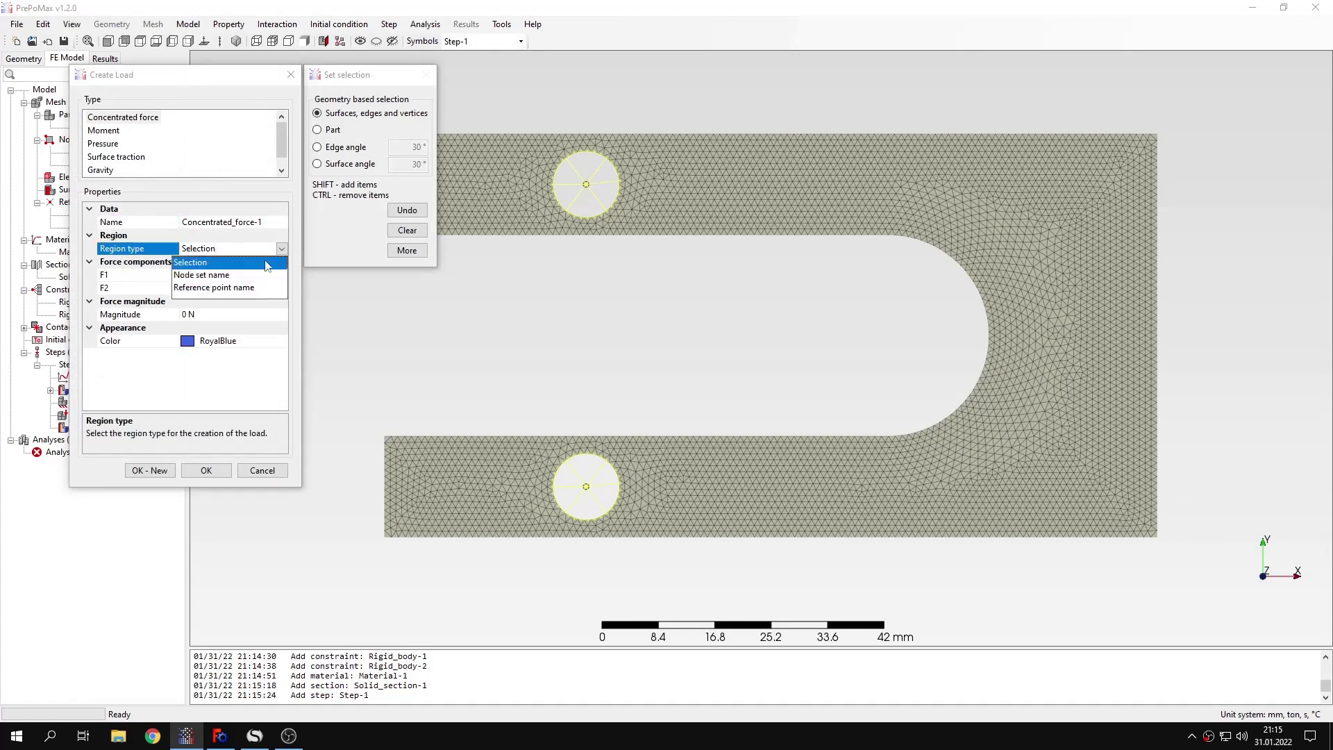
left_click(249, 287)
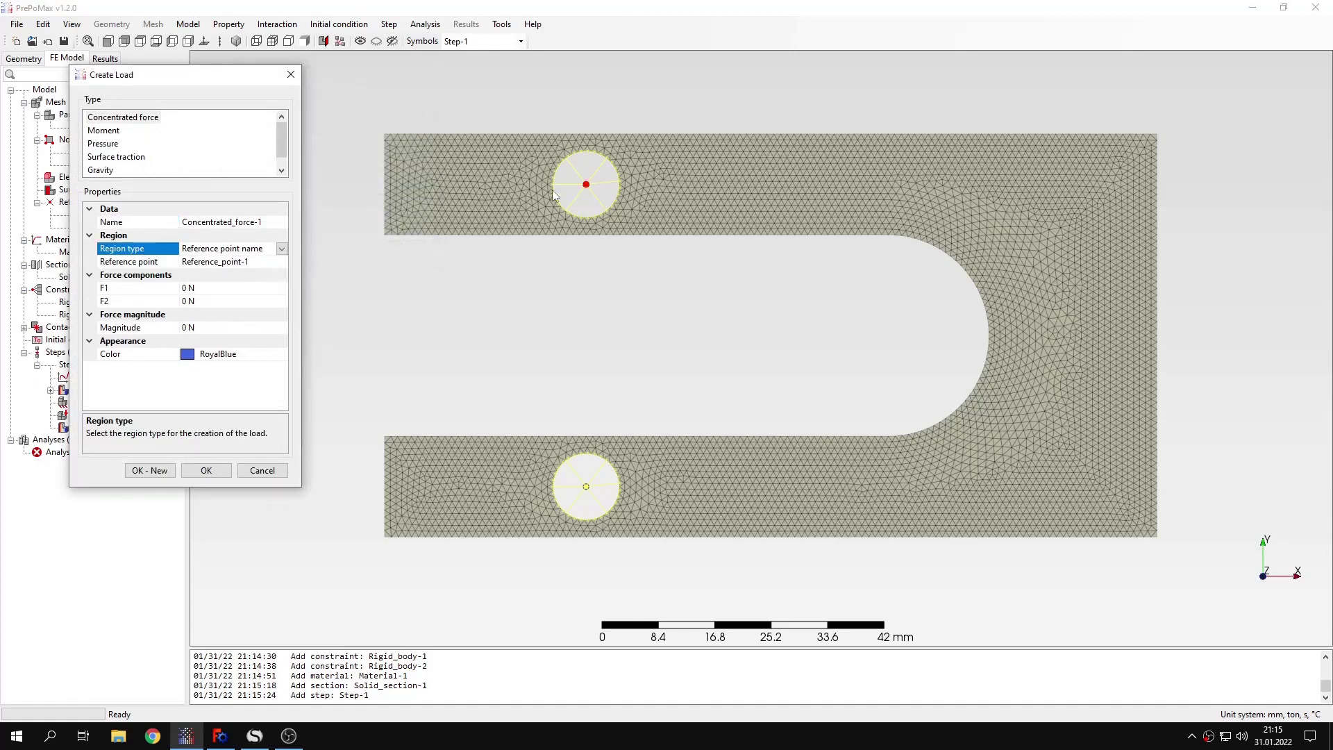
left_click(202, 304)
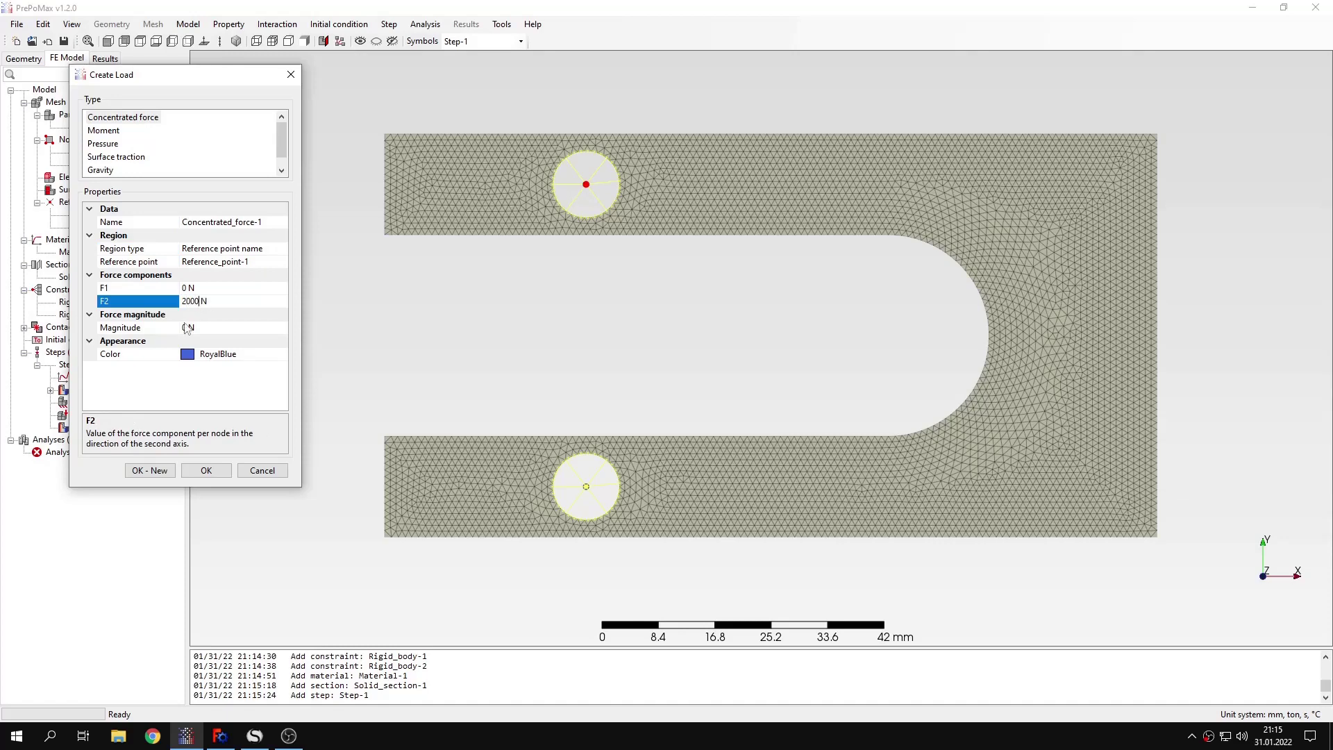
type("2000")
left_click(149, 470)
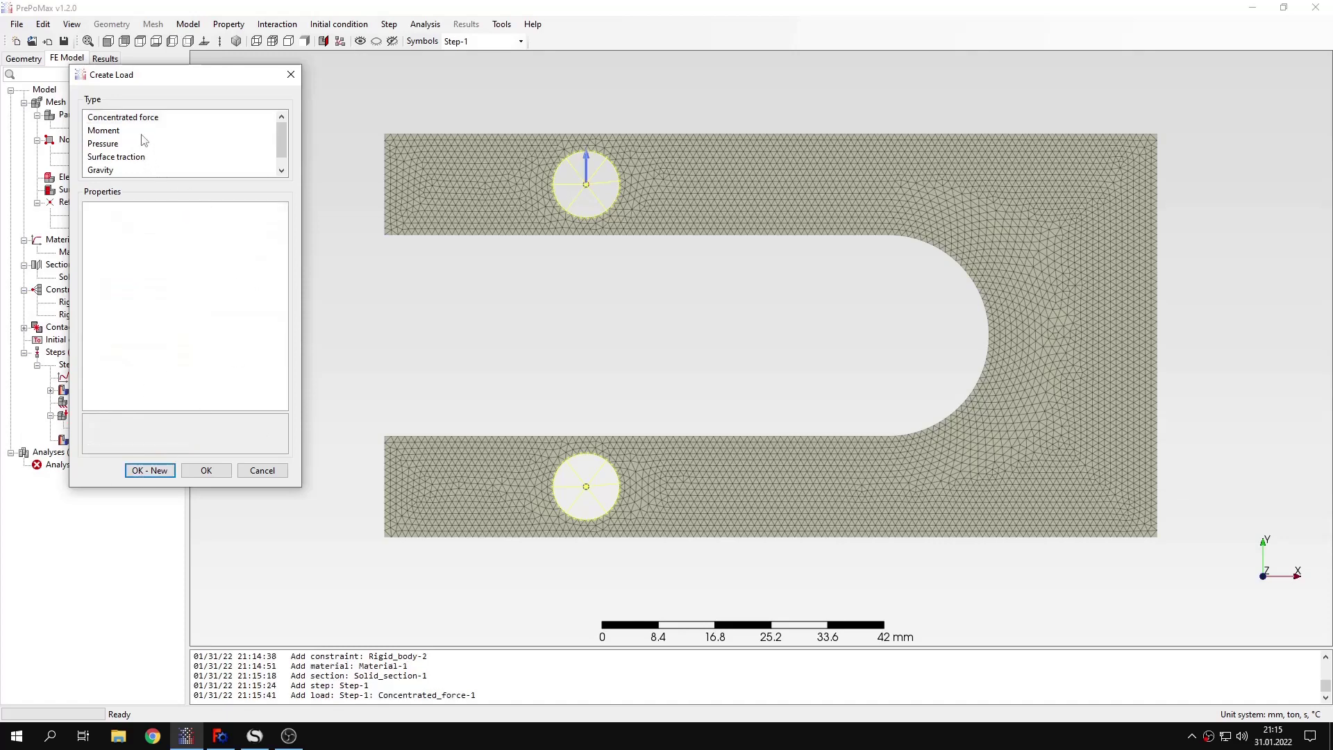
Step: Apply the opposing 2000 N vertical force at Reference_point-2, then begin a boundary condition
left_click(152, 117)
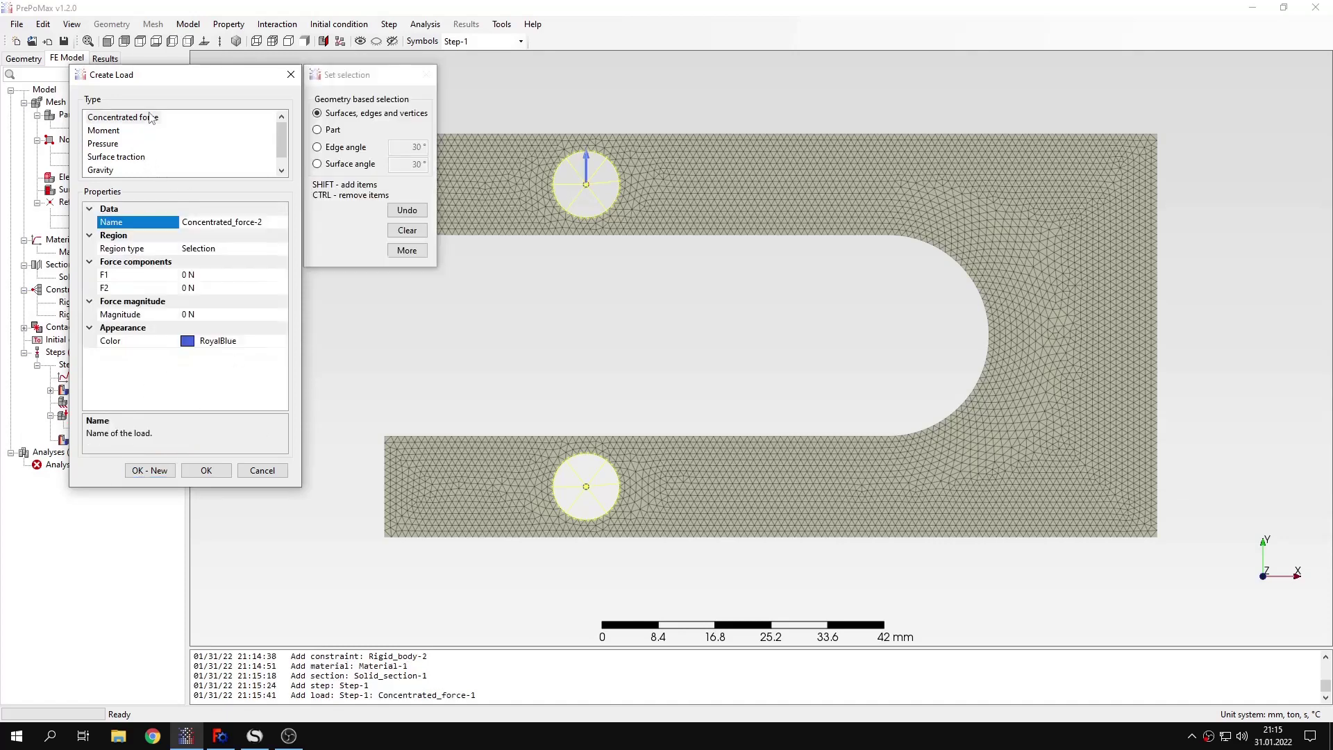
left_click(264, 249)
left_click(281, 249)
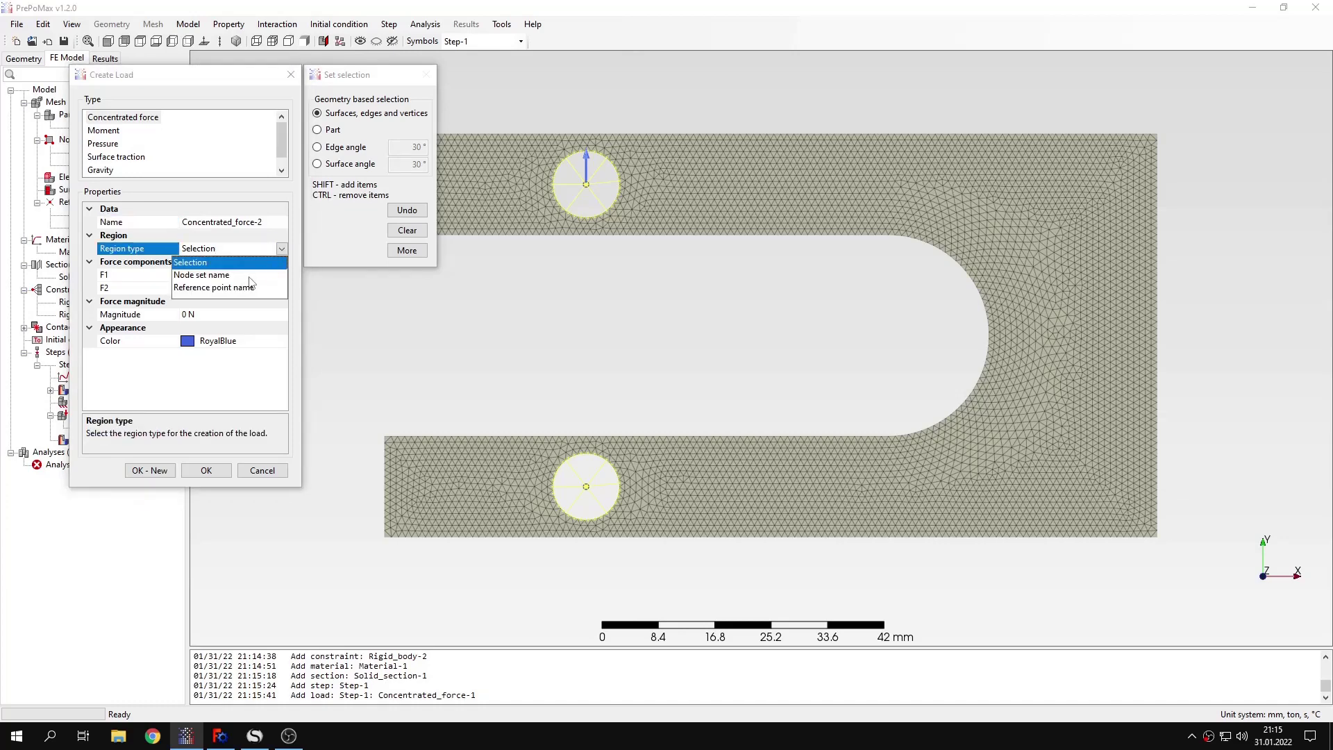
left_click(247, 293)
left_click(282, 261)
left_click(223, 286)
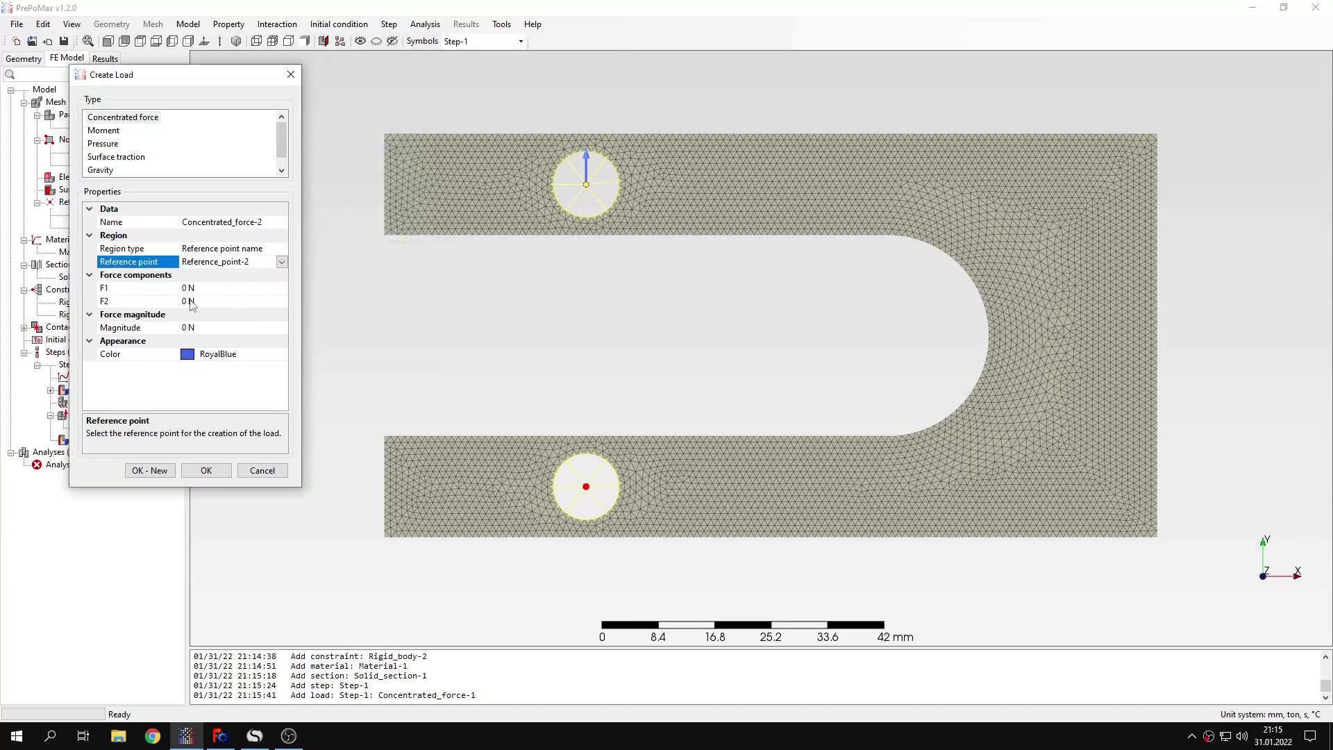
left_click(217, 306)
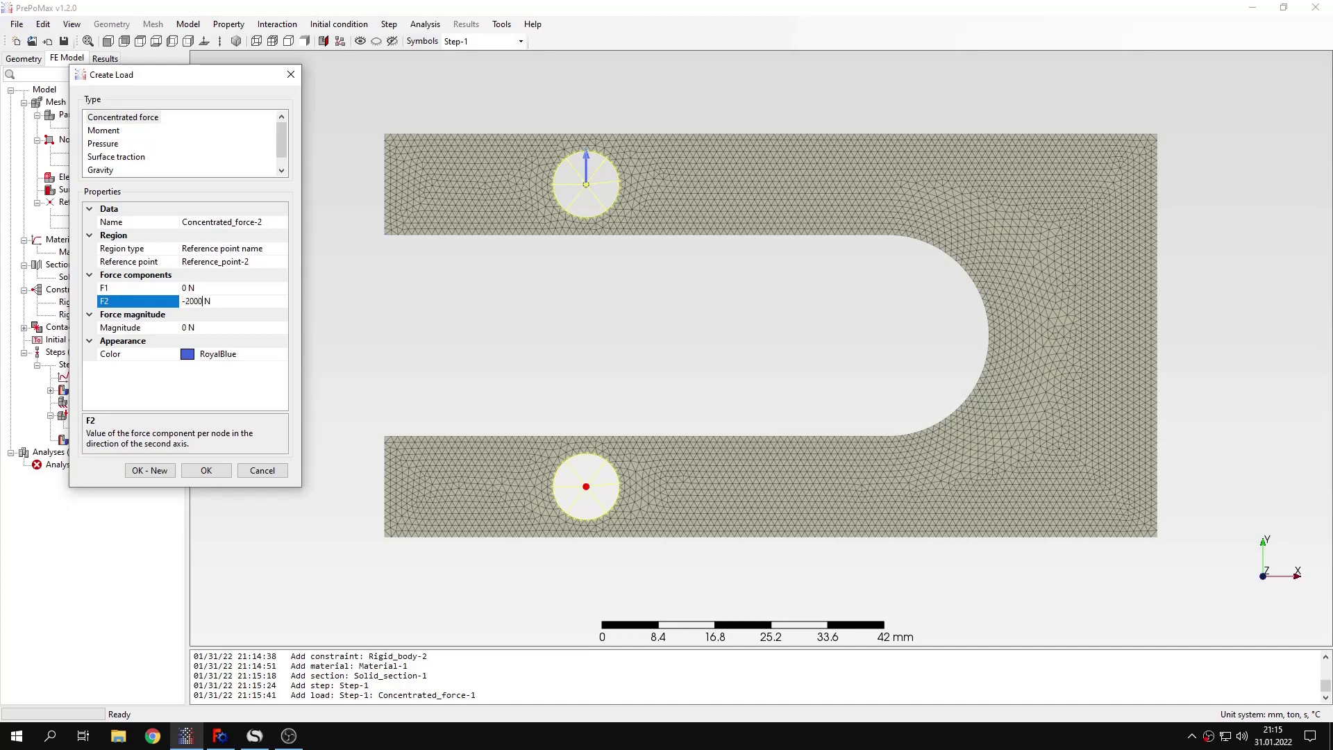
left_click(206, 470)
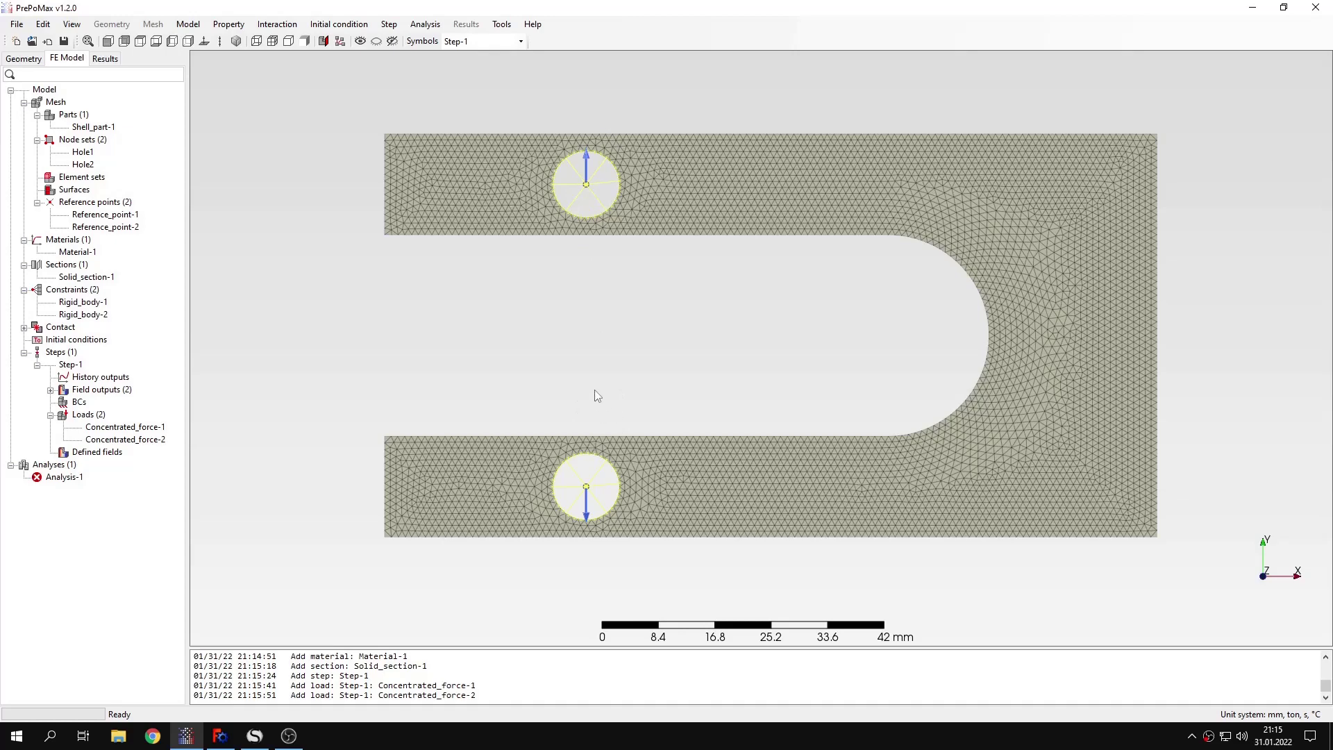
double_click(79, 403)
Step: Add a Displacement/Rotation boundary condition fixing U2 at the plate's lower-left corner
left_click(173, 136)
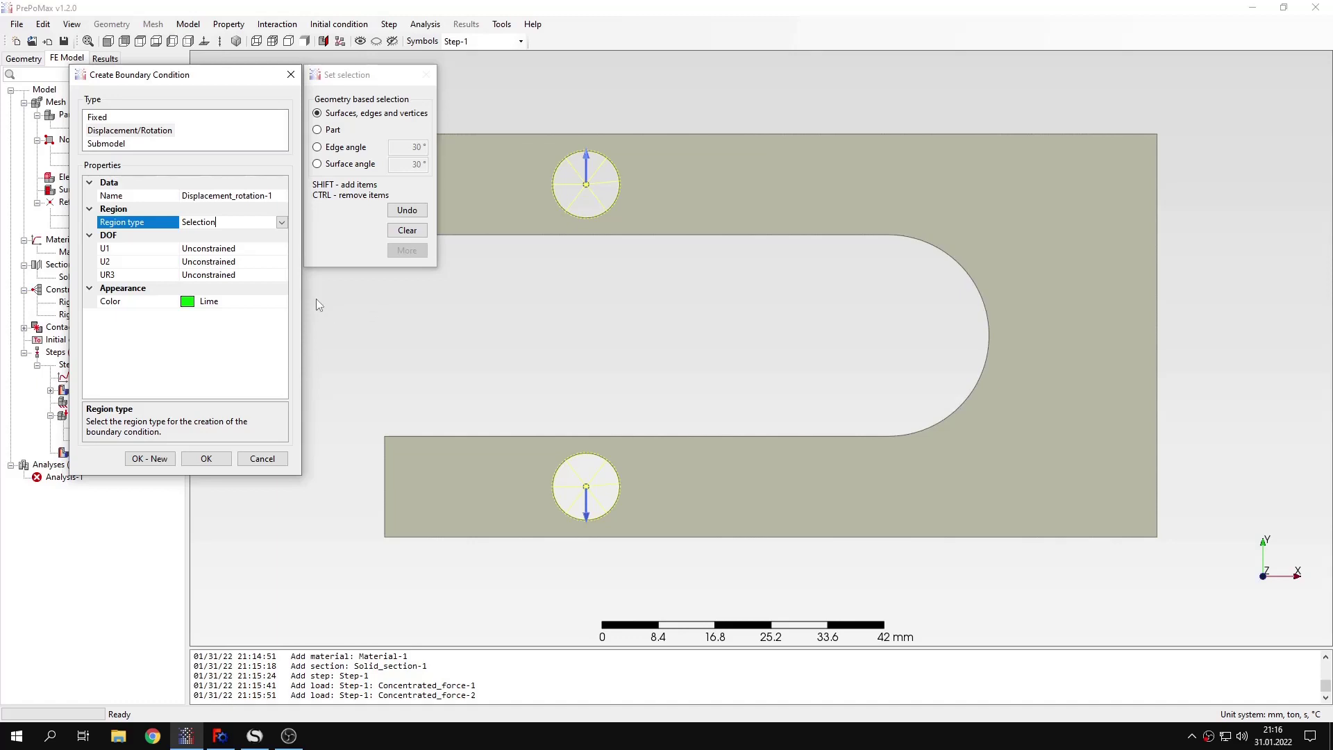
left_click(391, 540)
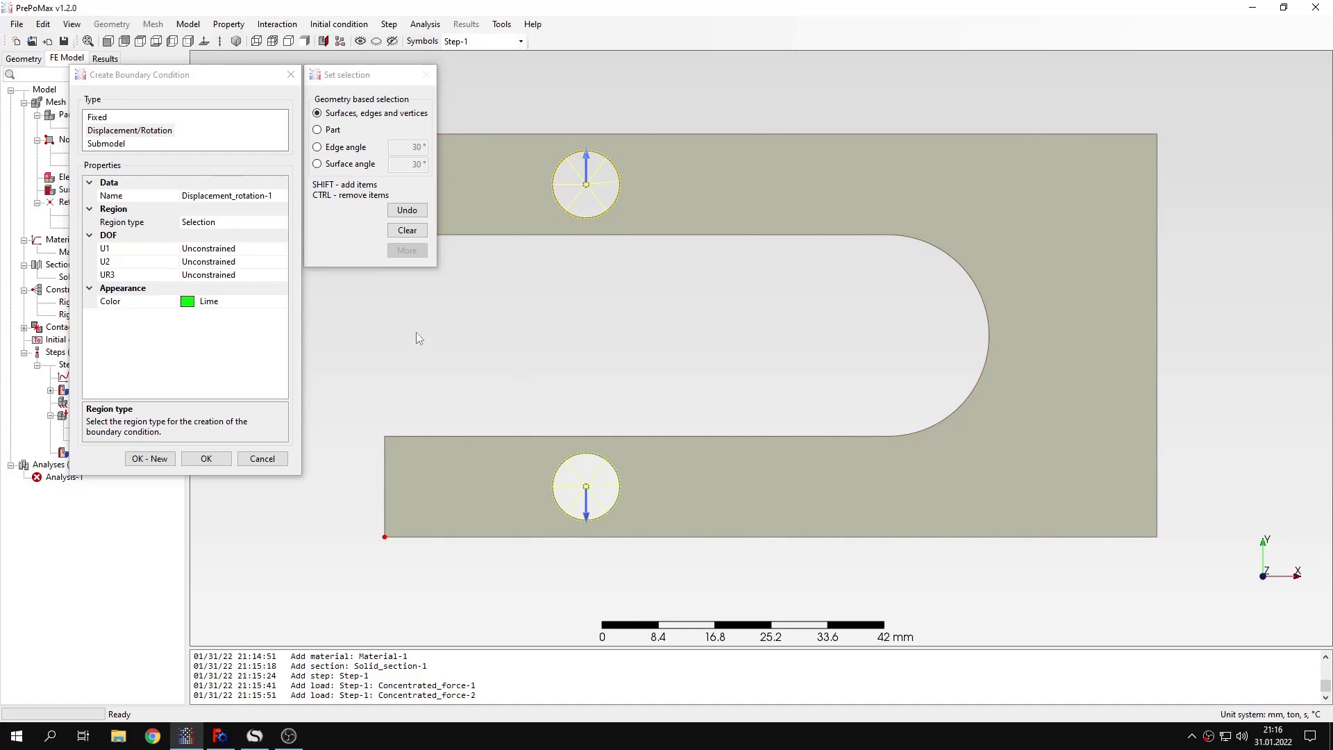
double_click(253, 261)
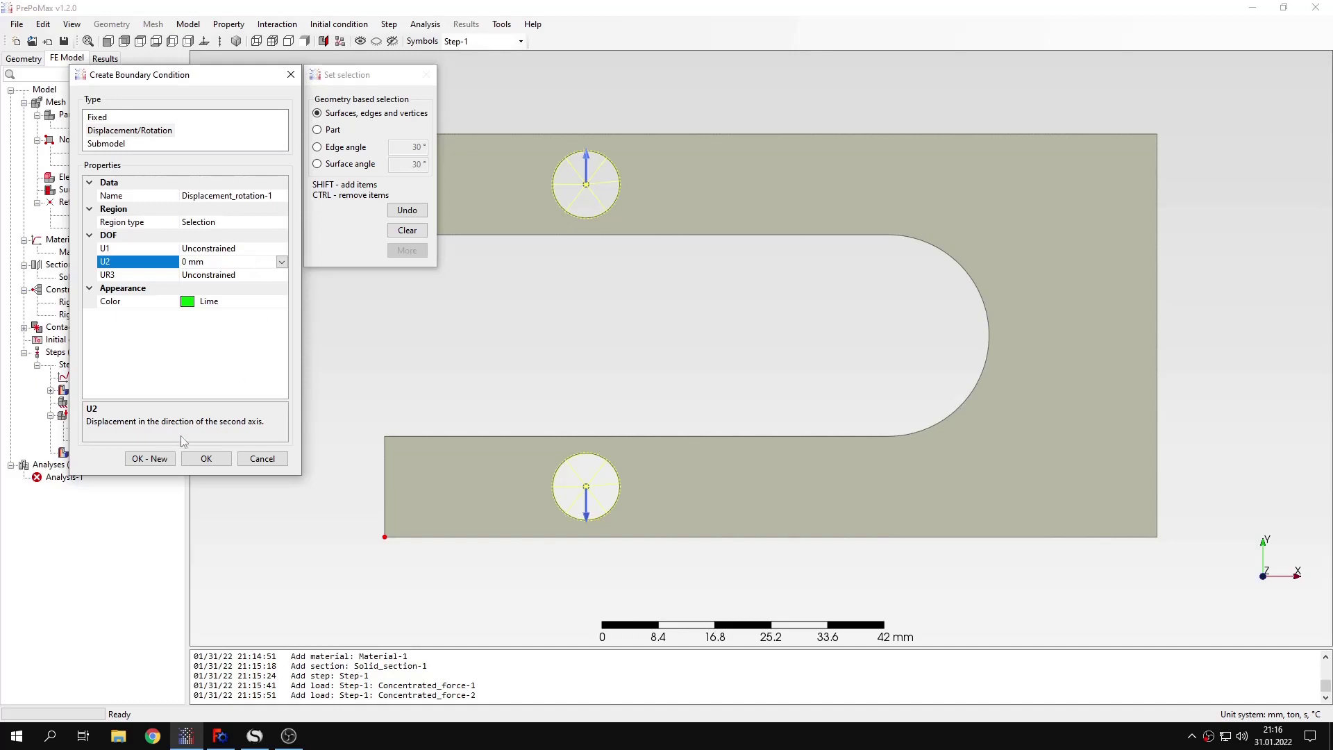
left_click(152, 459)
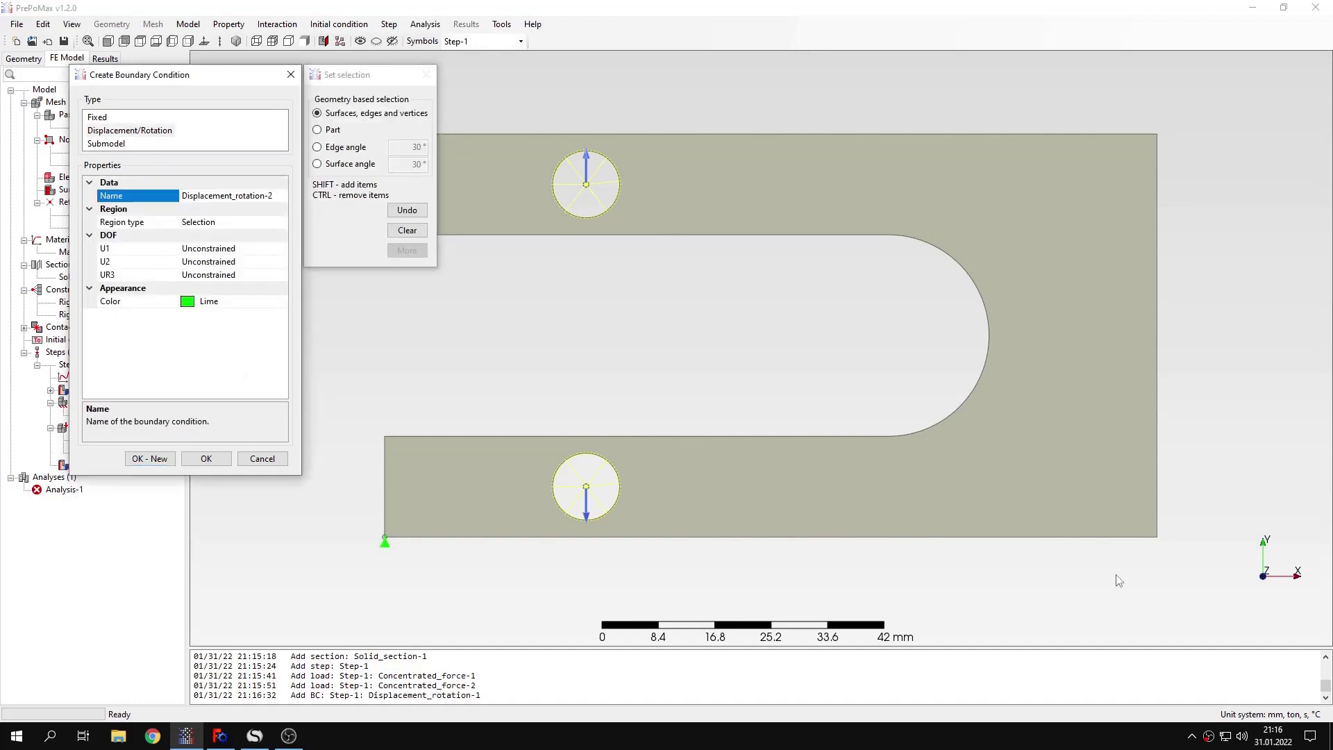
Step: Constrain the bottom-right corner with U1 = 0 mm and U2 fixed, then run Analysis-1
left_click(1156, 536)
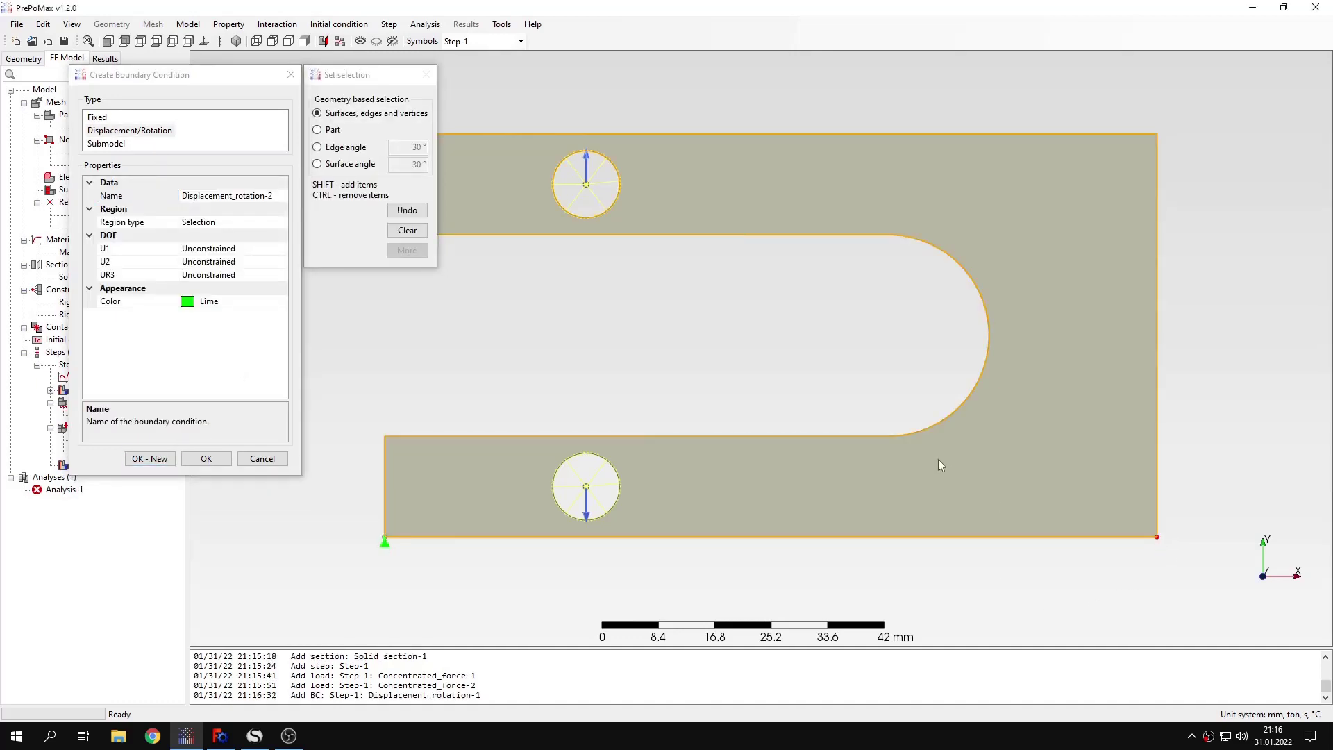
double_click(220, 248)
double_click(231, 262)
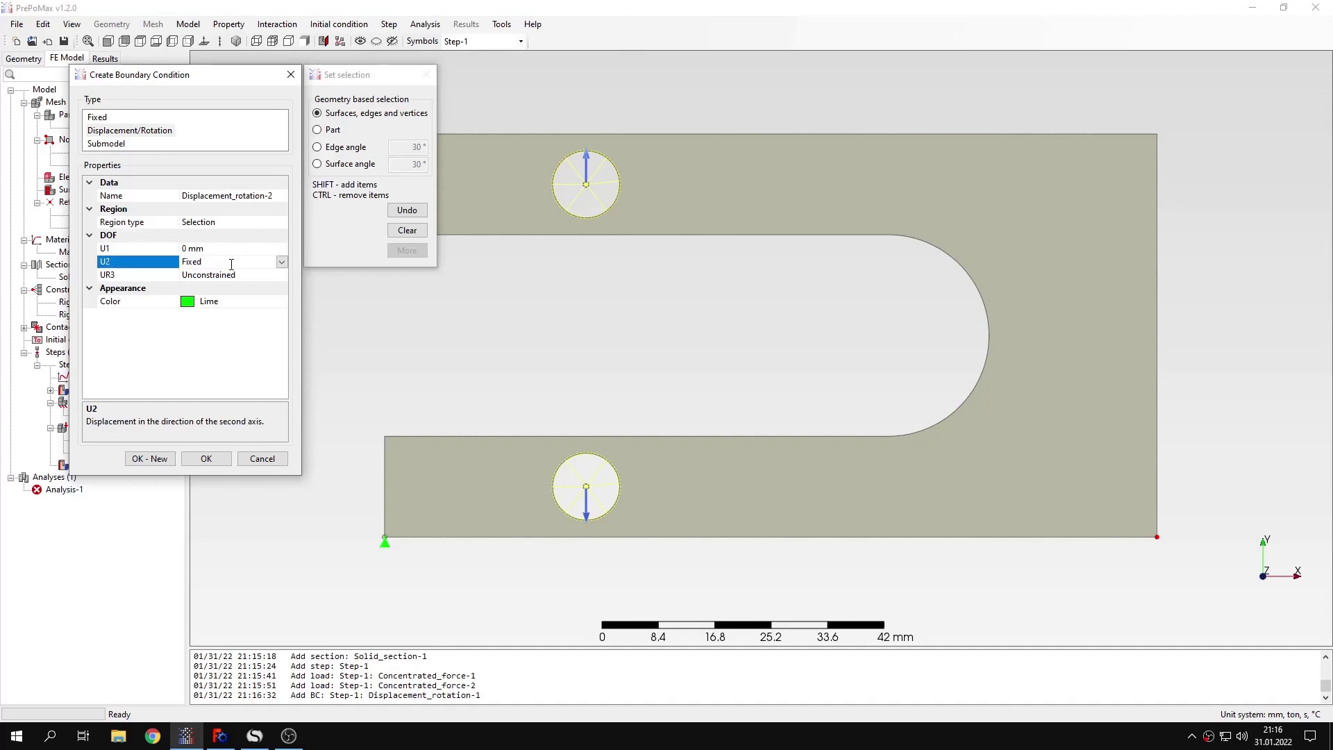
left_click(207, 459)
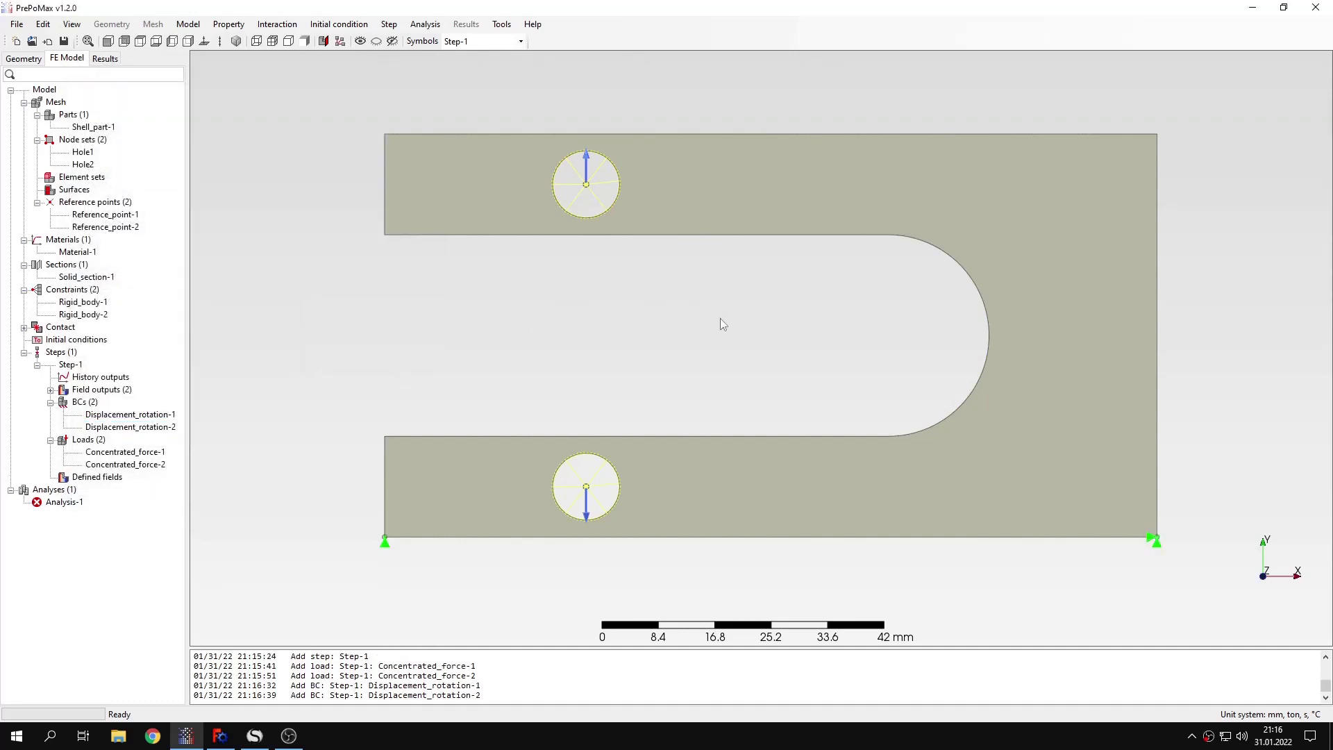
right_click(69, 501)
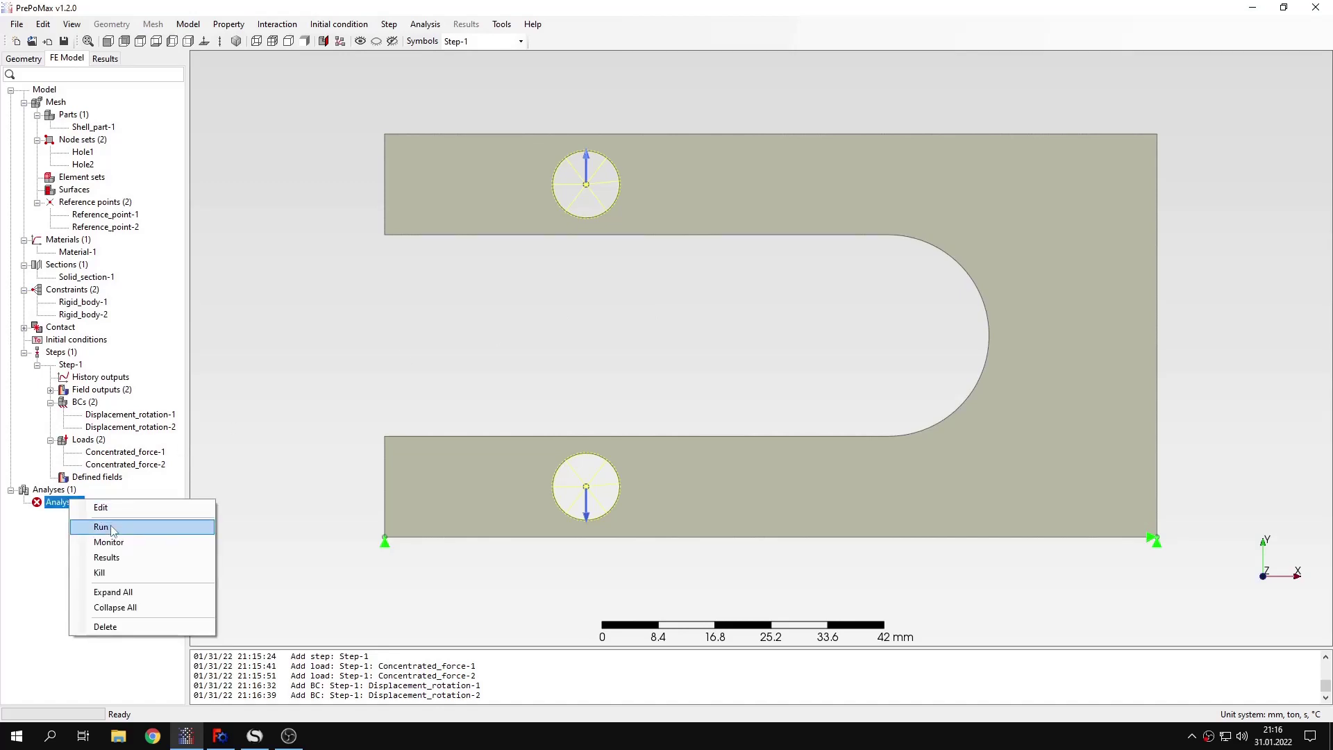
left_click(110, 525)
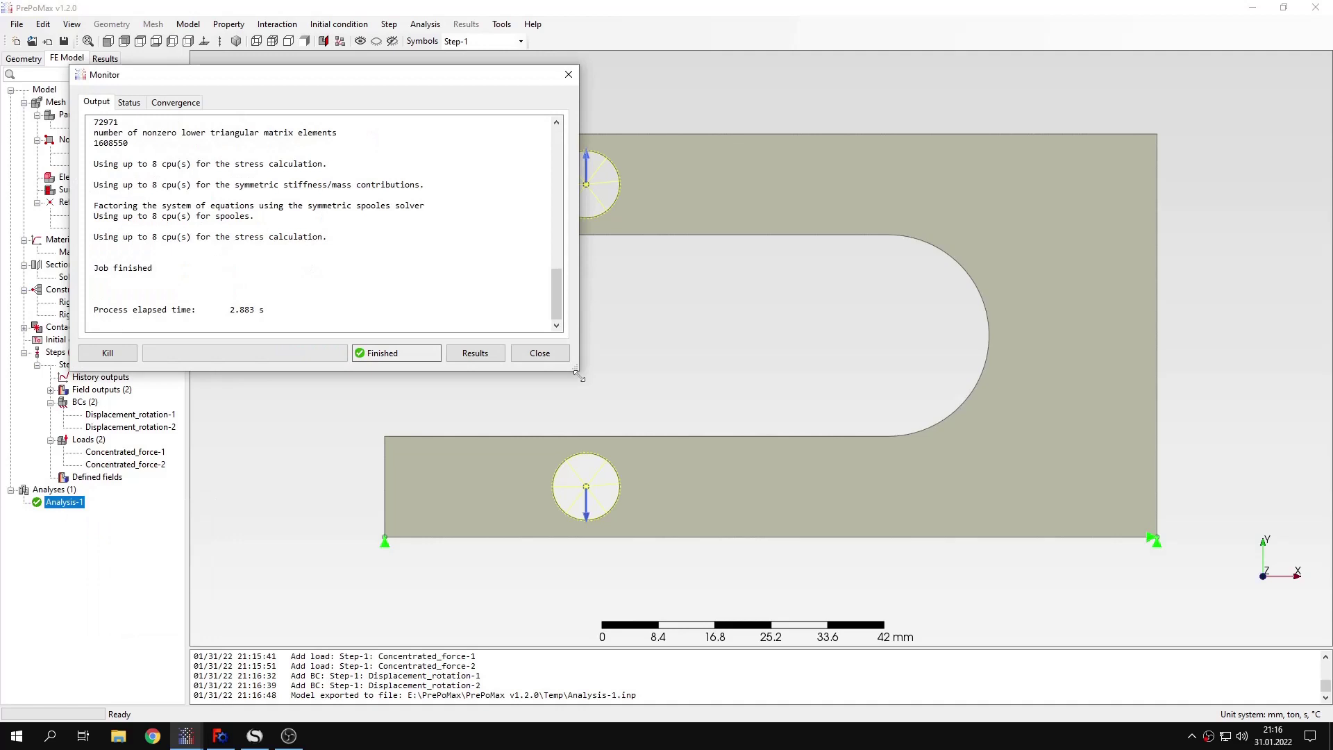
Step: Load the results, display the von Mises stress contour, then bring up the SMath worksheet
left_click(476, 353)
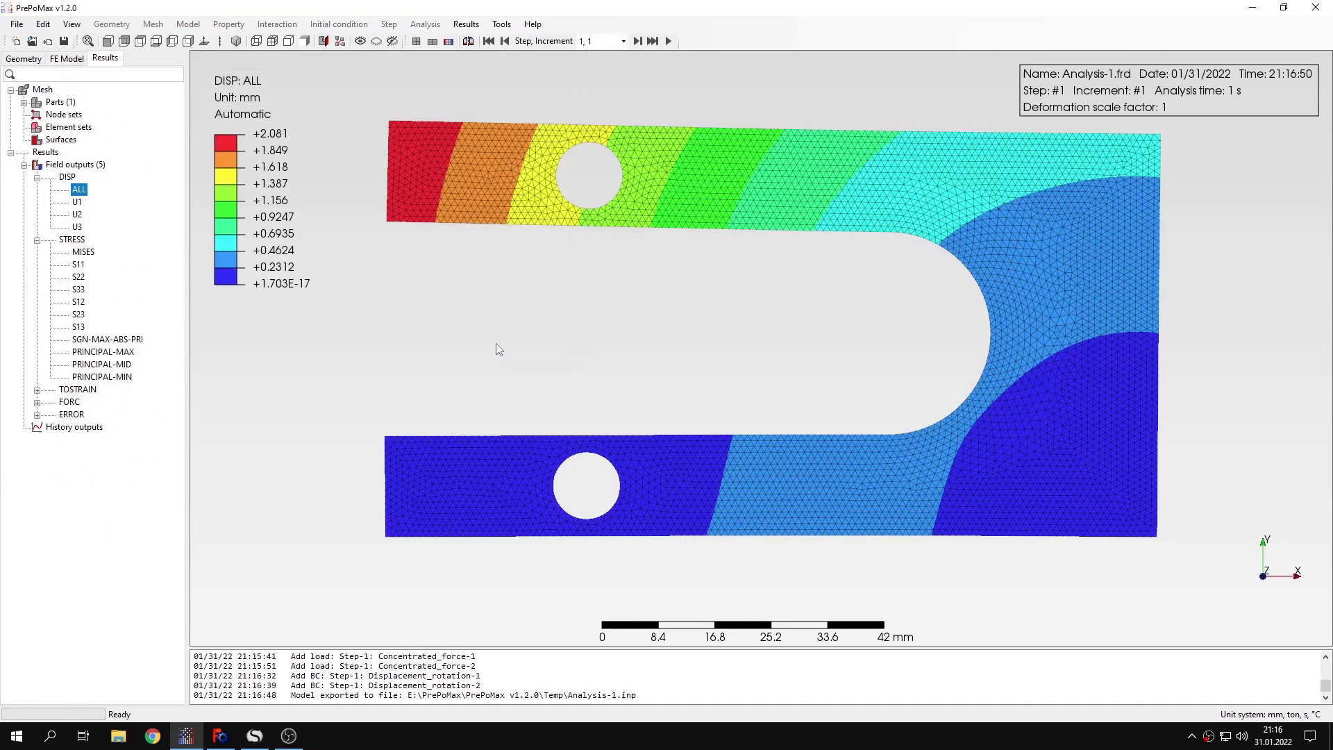
left_click(83, 252)
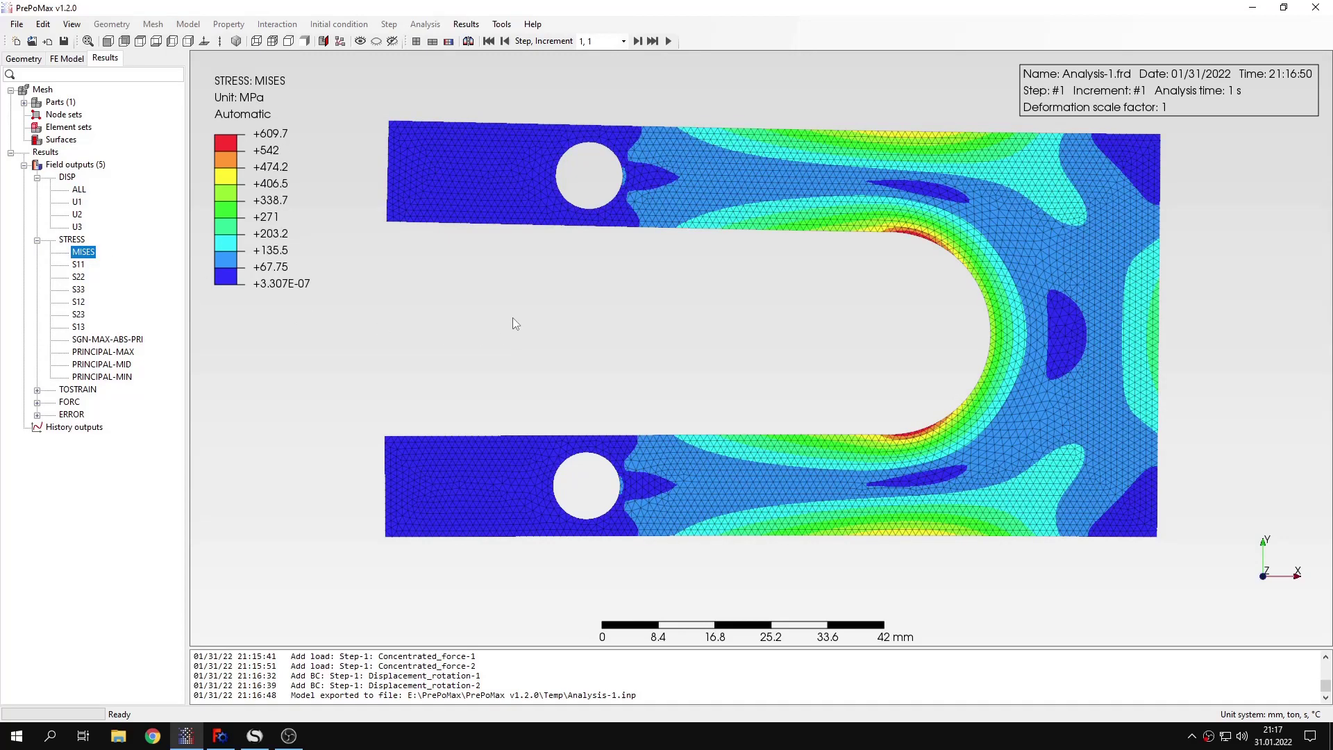
scroll(613, 301, "up", 2)
scroll(670, 276, "down", 2)
middle_click_drag(671, 276, 651, 300)
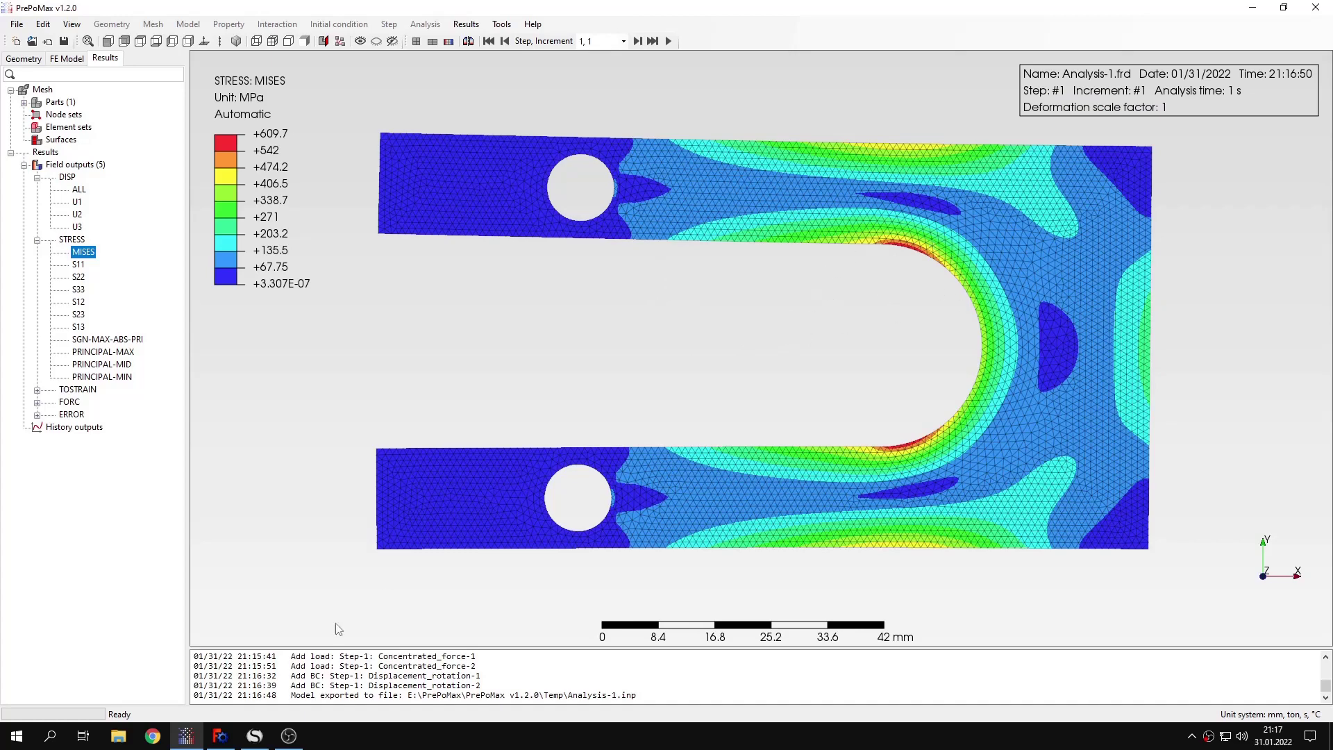
left_click(255, 737)
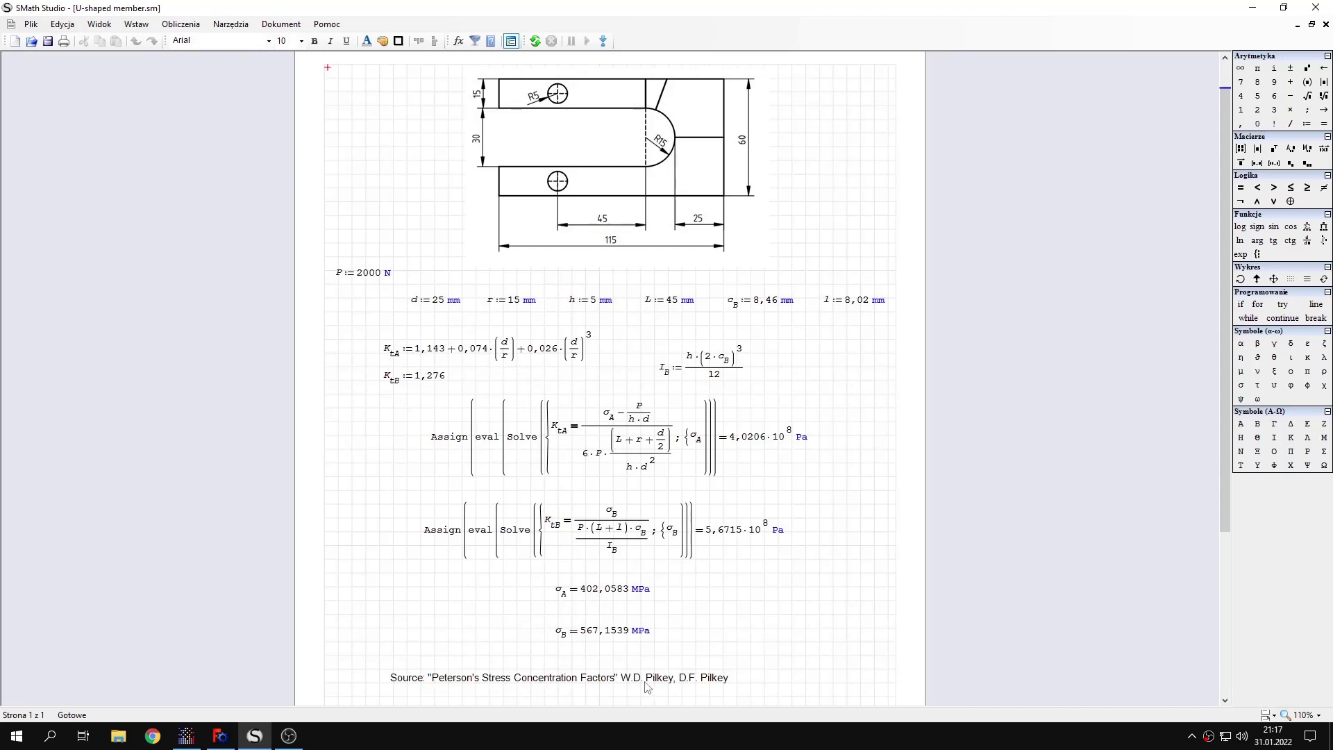
left_click_drag(526, 575, 679, 651)
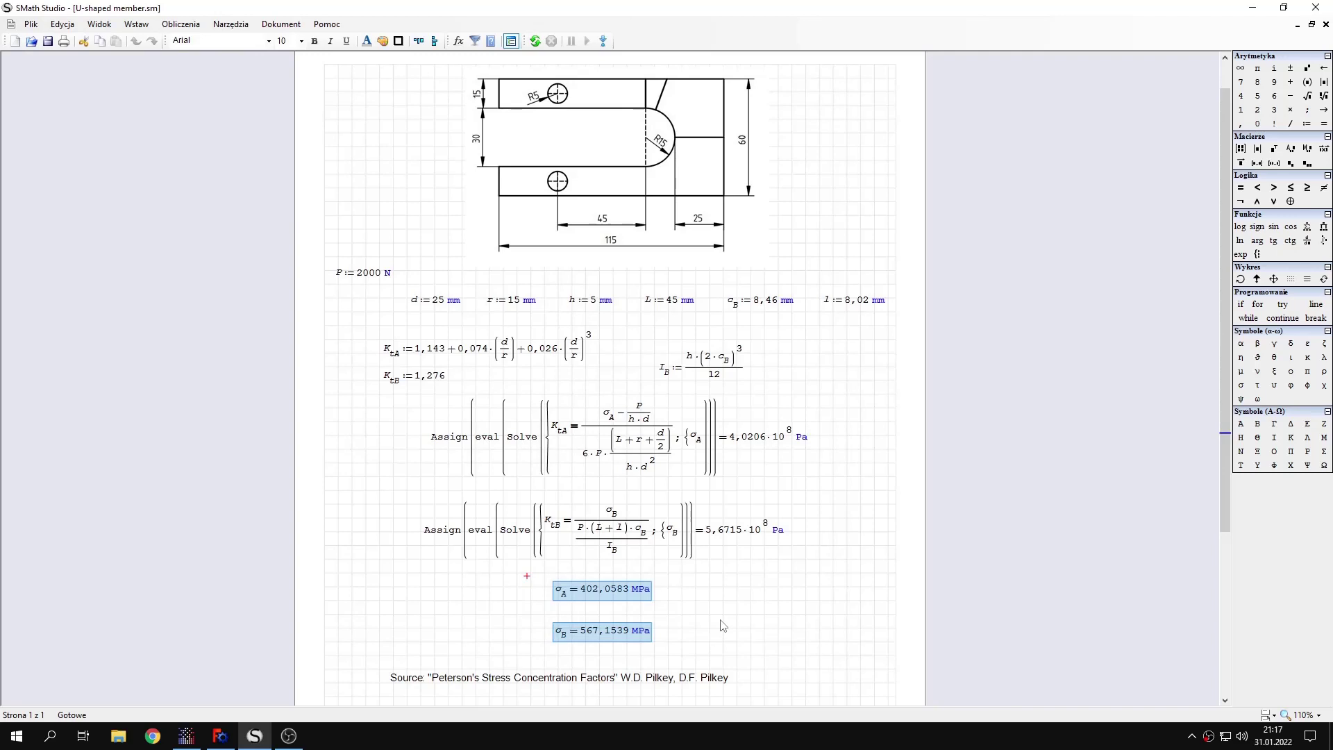
left_click(720, 620)
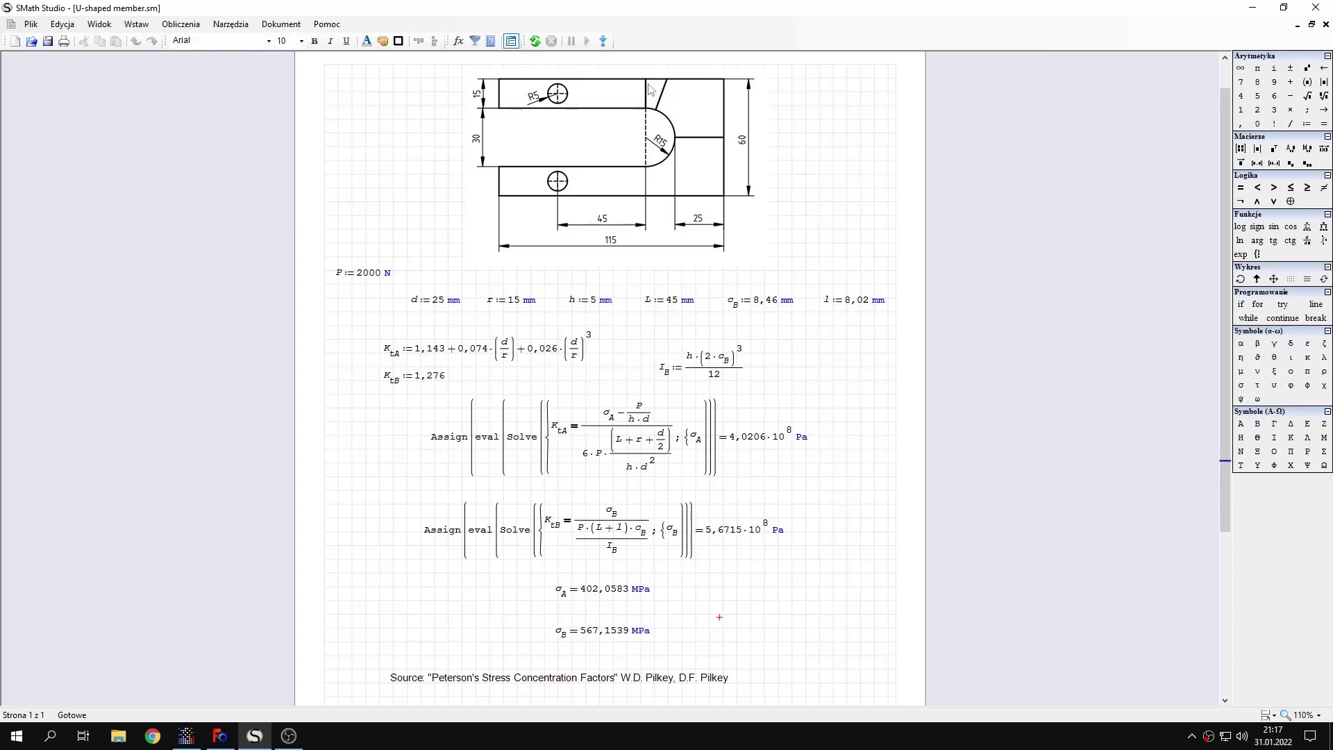
Step: Back in PrePoMax, start a Point/Node query on the stress results
left_click(202, 736)
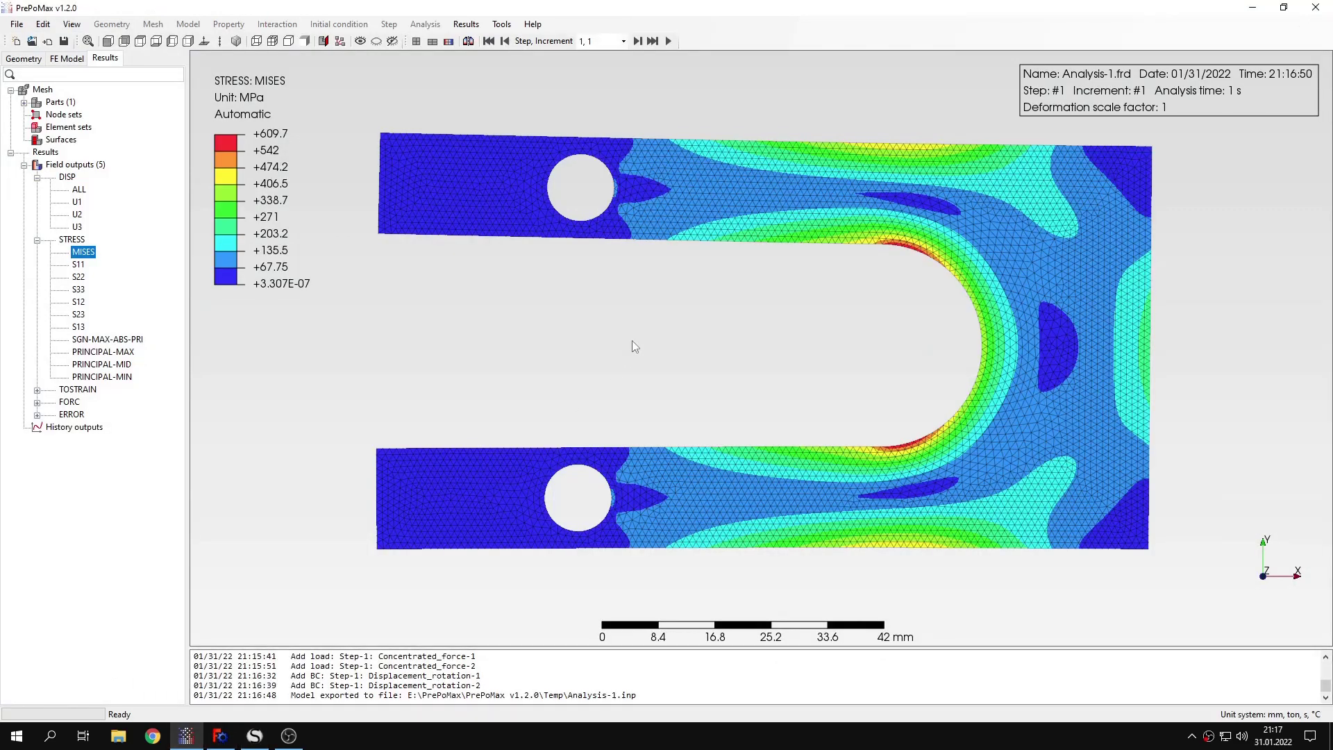
left_click(501, 24)
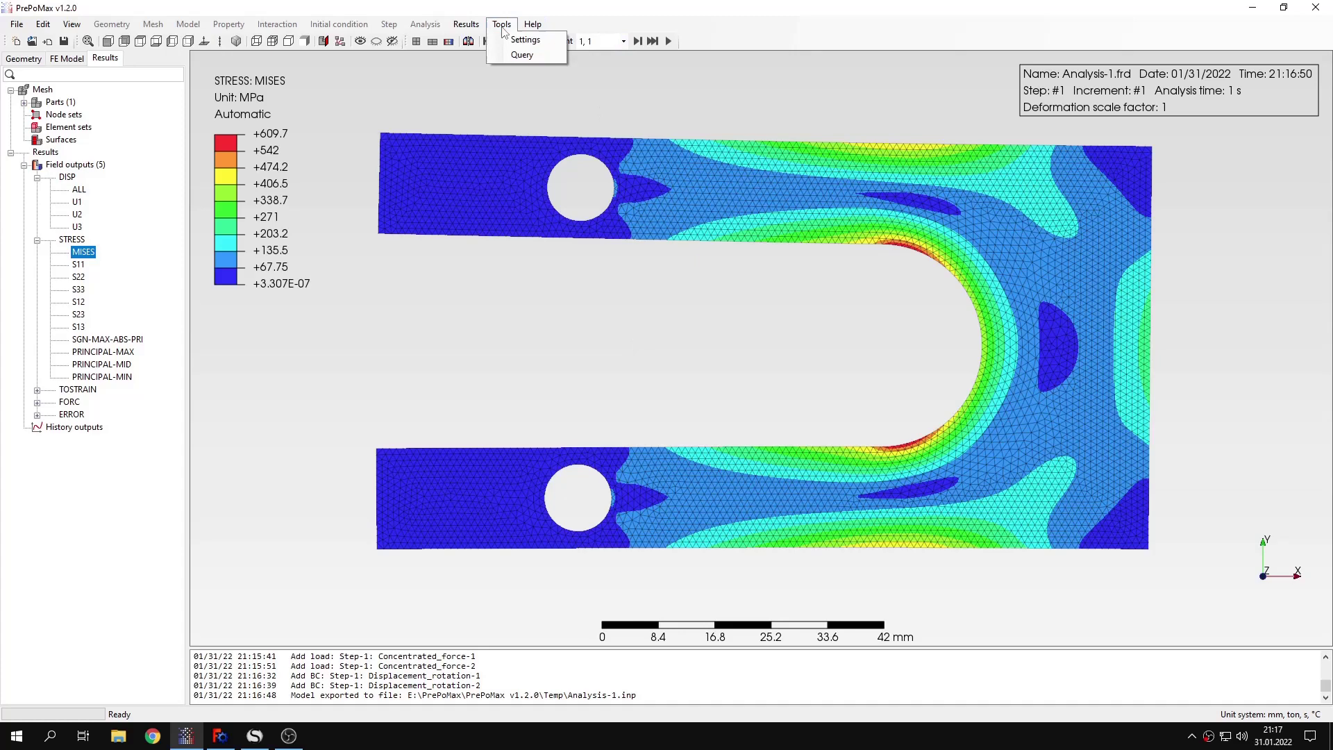
left_click(531, 55)
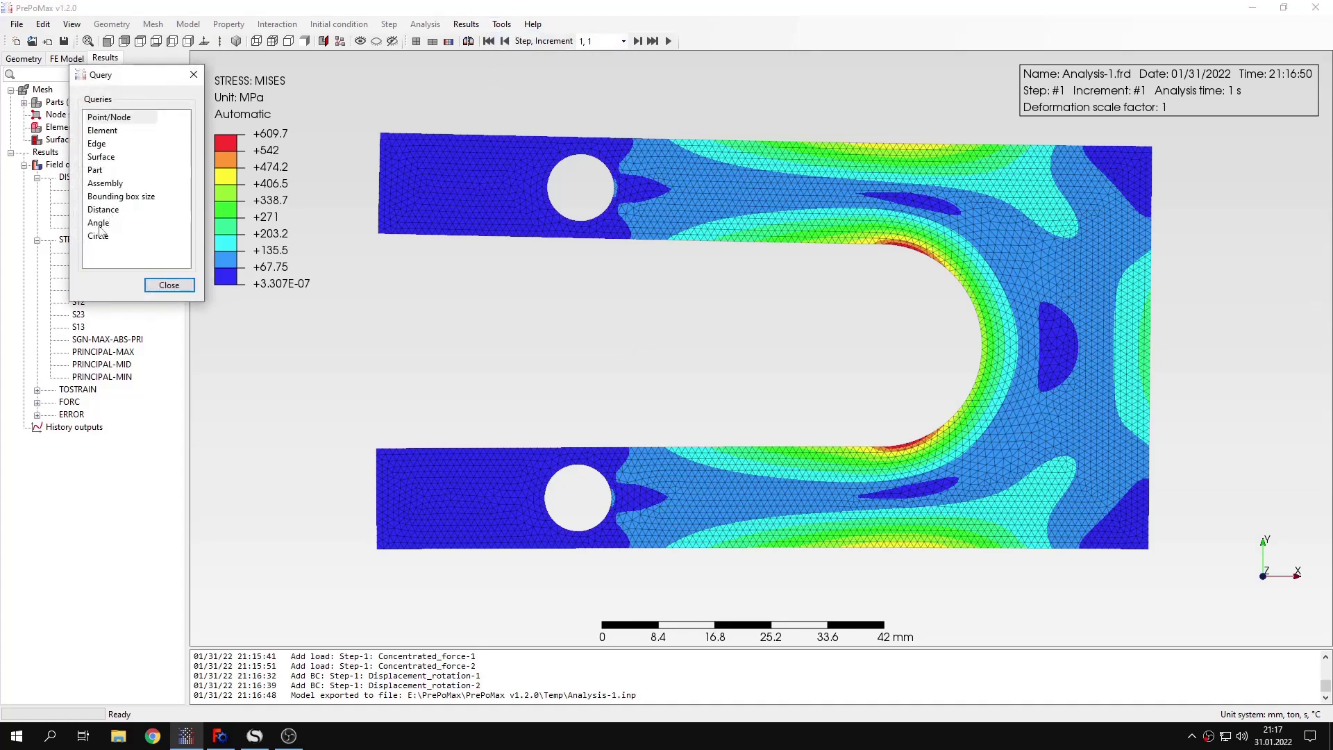
left_click(127, 120)
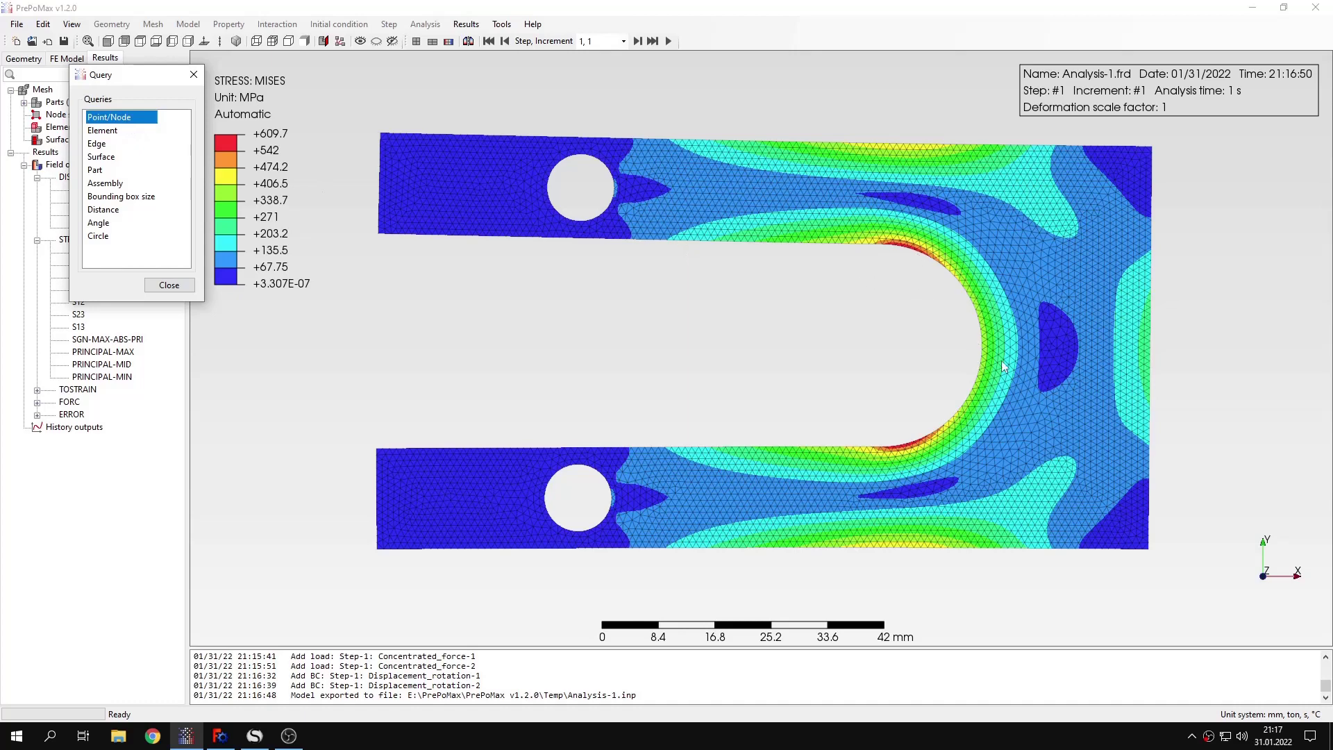
Step: Query nodes 409, 408, 5389, 5382 and 5379 on the curved notch edge (up to 394.7 MPa) and compare with SMath
left_click(980, 333)
scroll(981, 334, "up", 3)
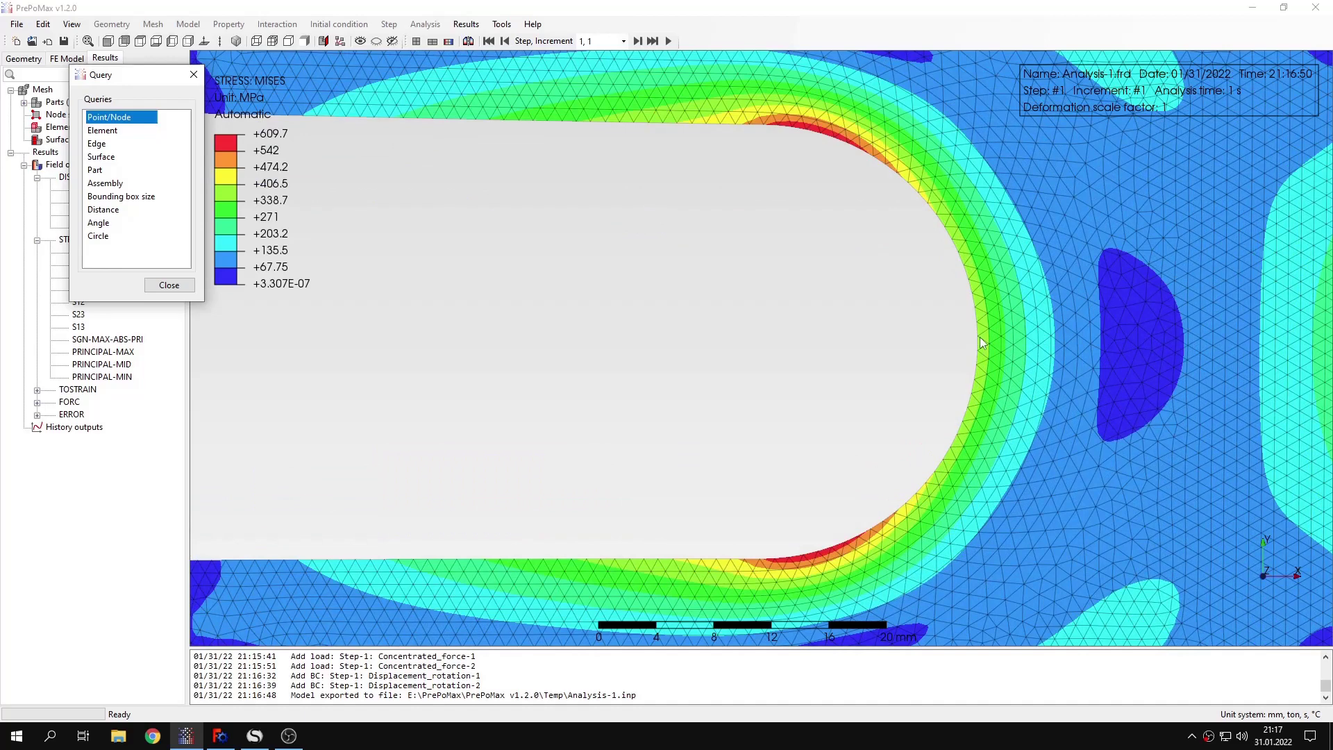
left_click(980, 336)
left_click(980, 344)
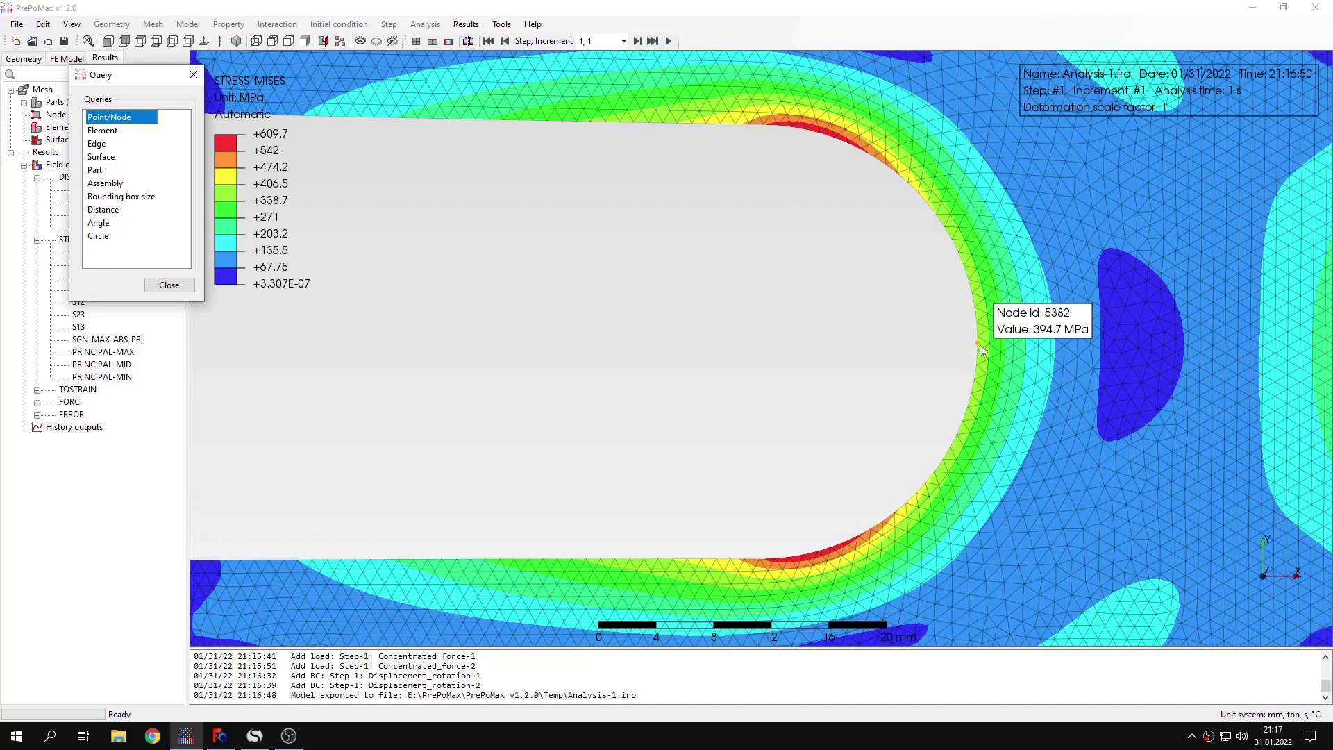
left_click(979, 353)
left_click(980, 329)
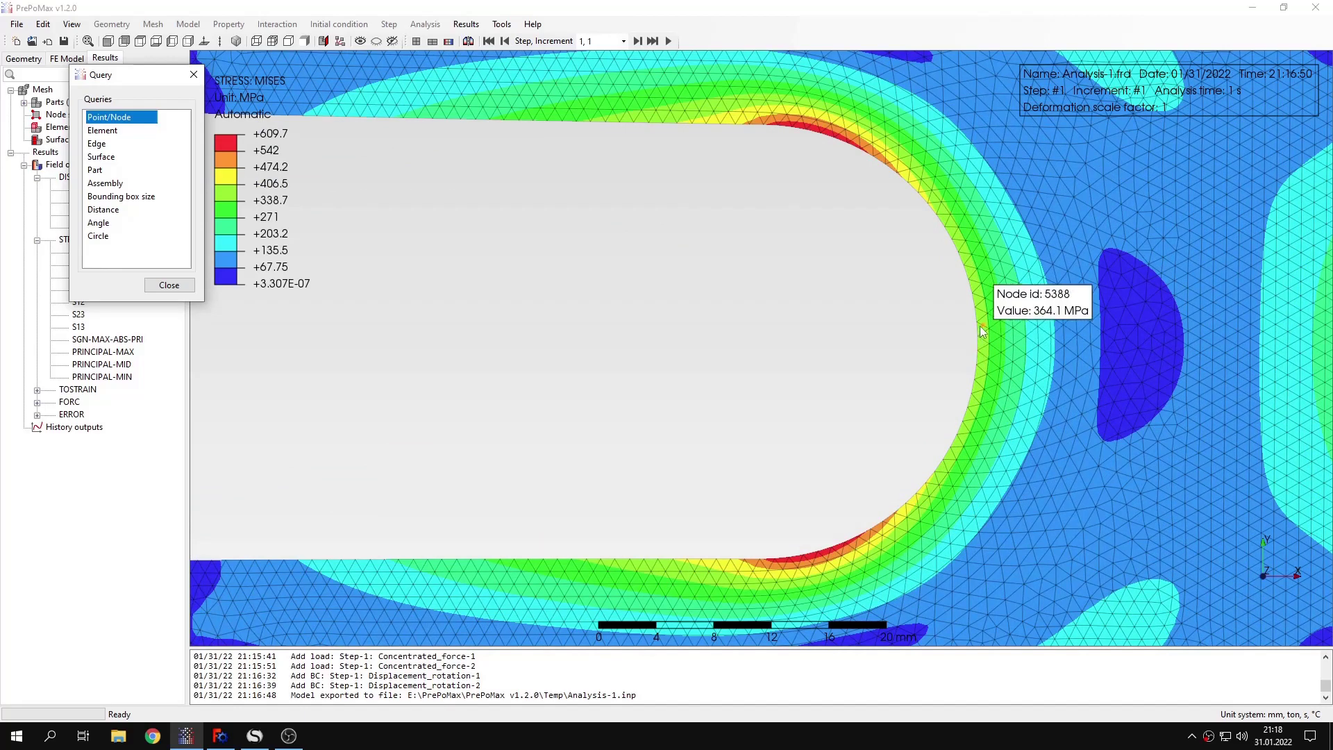
left_click(976, 318)
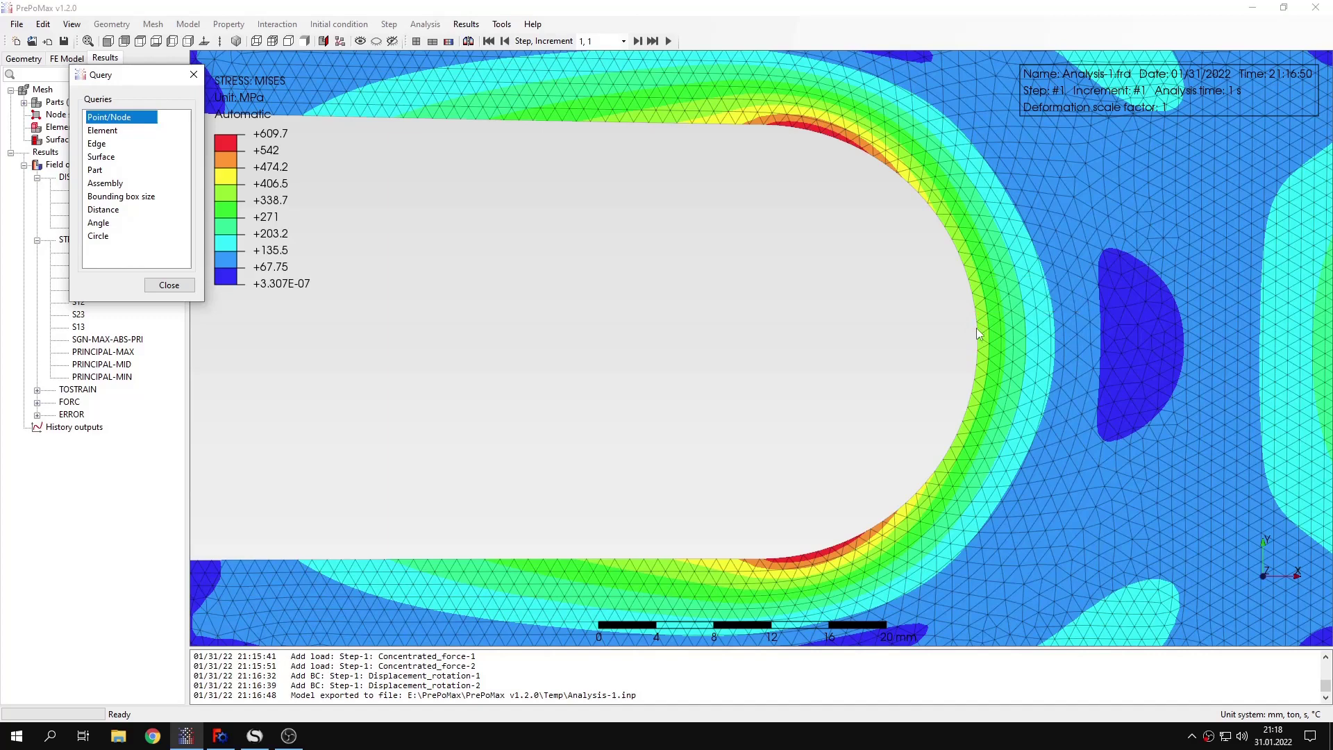
left_click(976, 327)
left_click(979, 340)
left_click(979, 350)
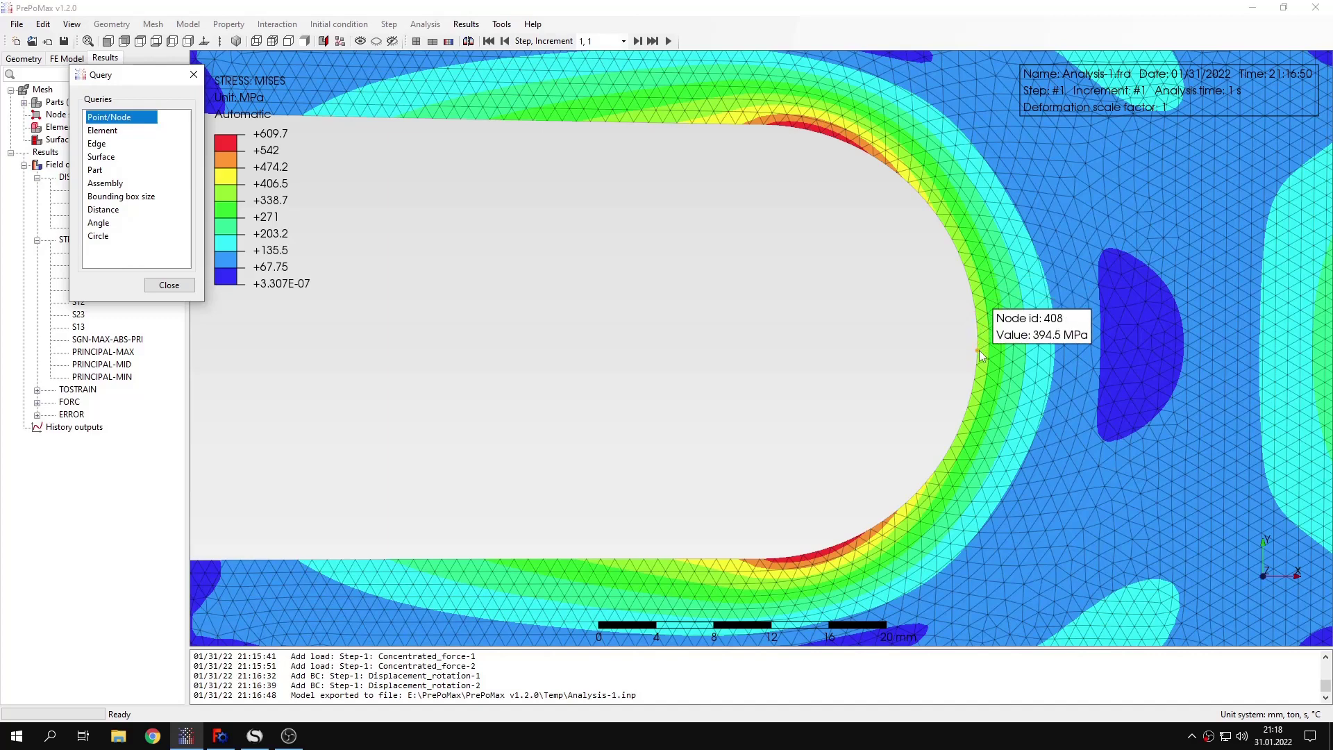
left_click(976, 360)
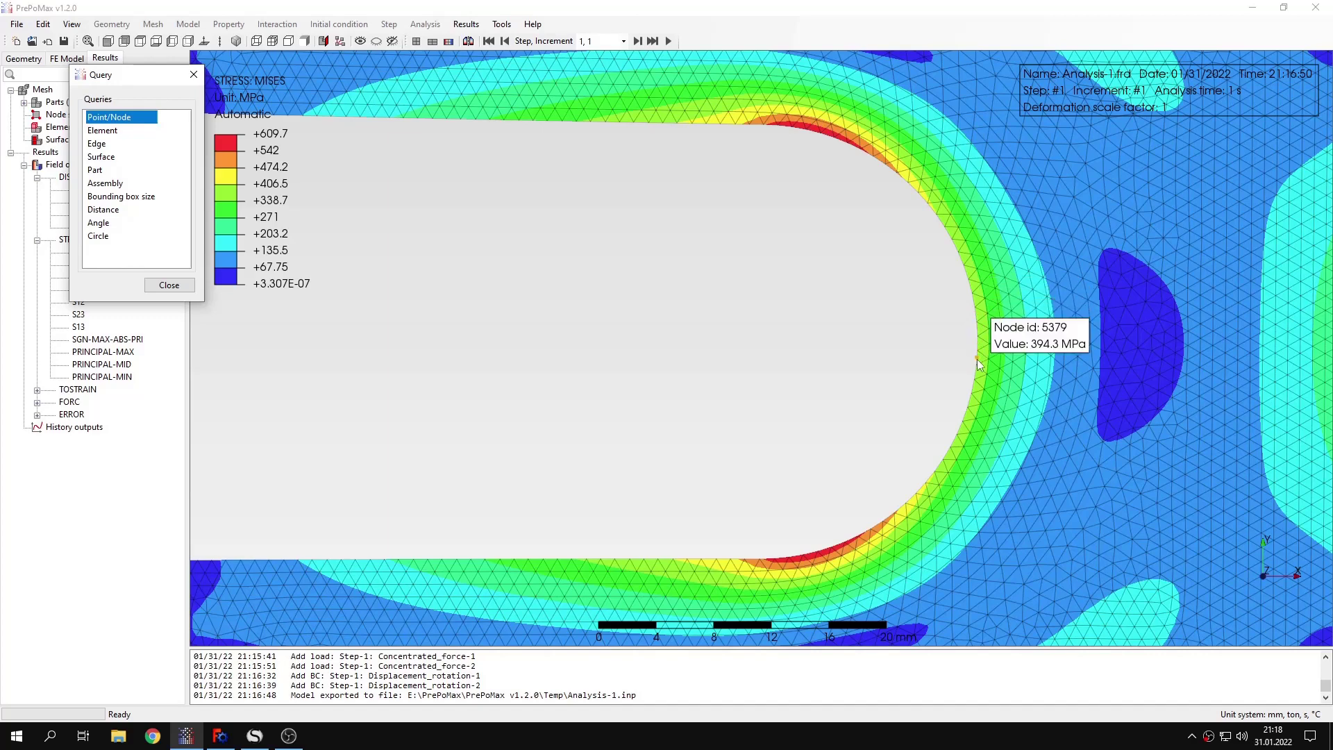
left_click(255, 735)
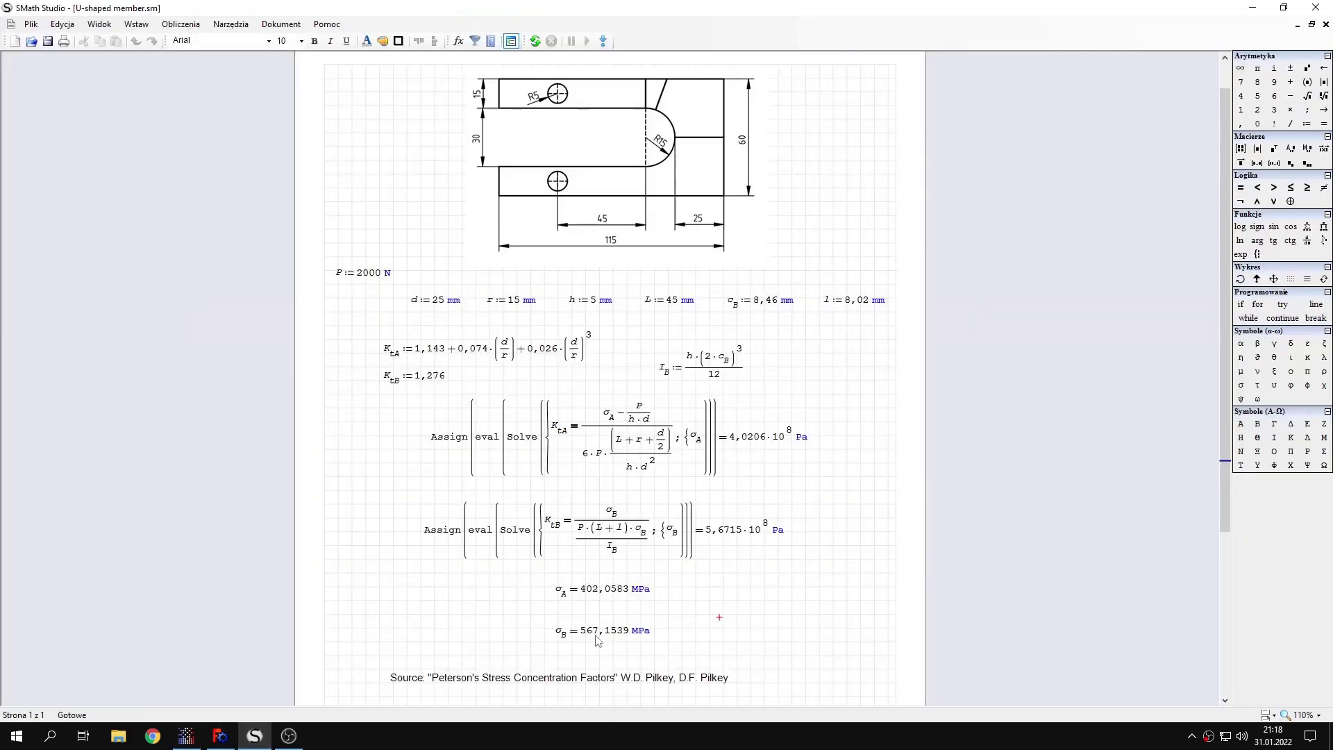
Step: Query Mises stresses at nodes 425, 424 and neighbours along the upper red fillet
left_click(185, 735)
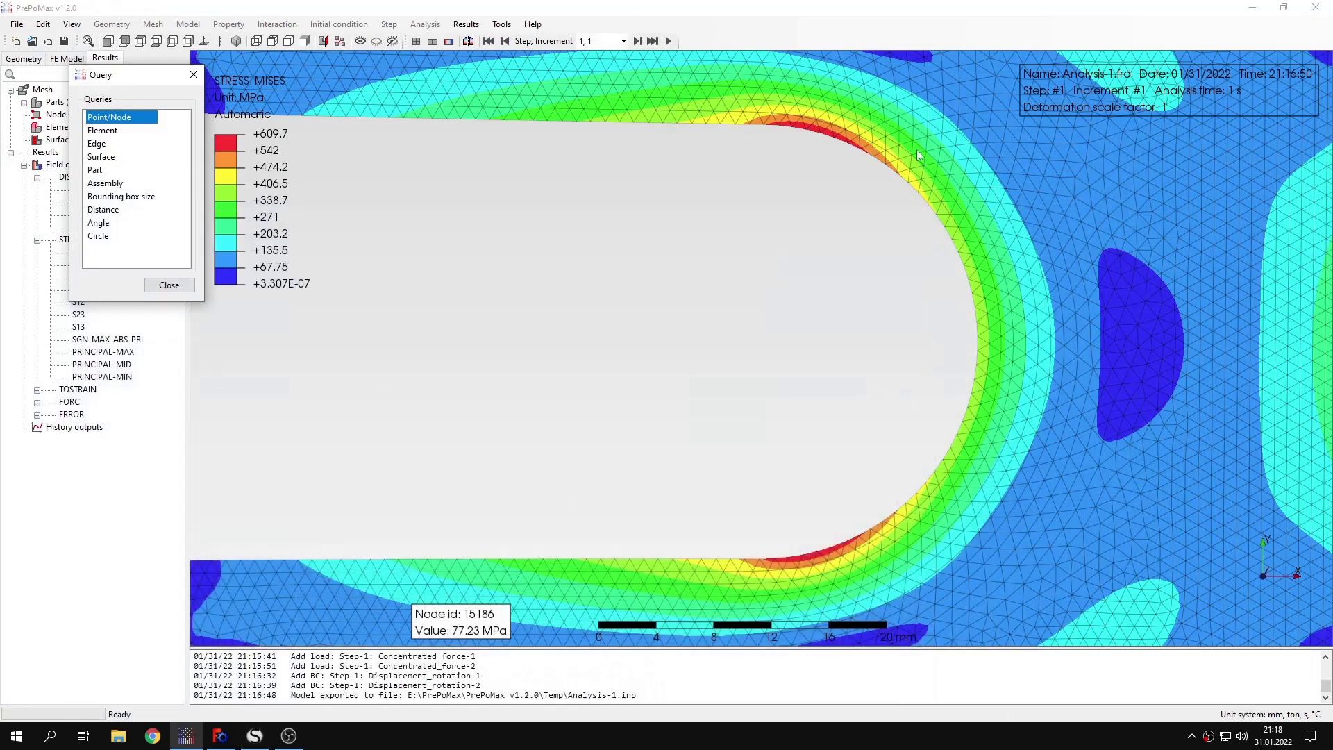
middle_click_drag(863, 144, 824, 268)
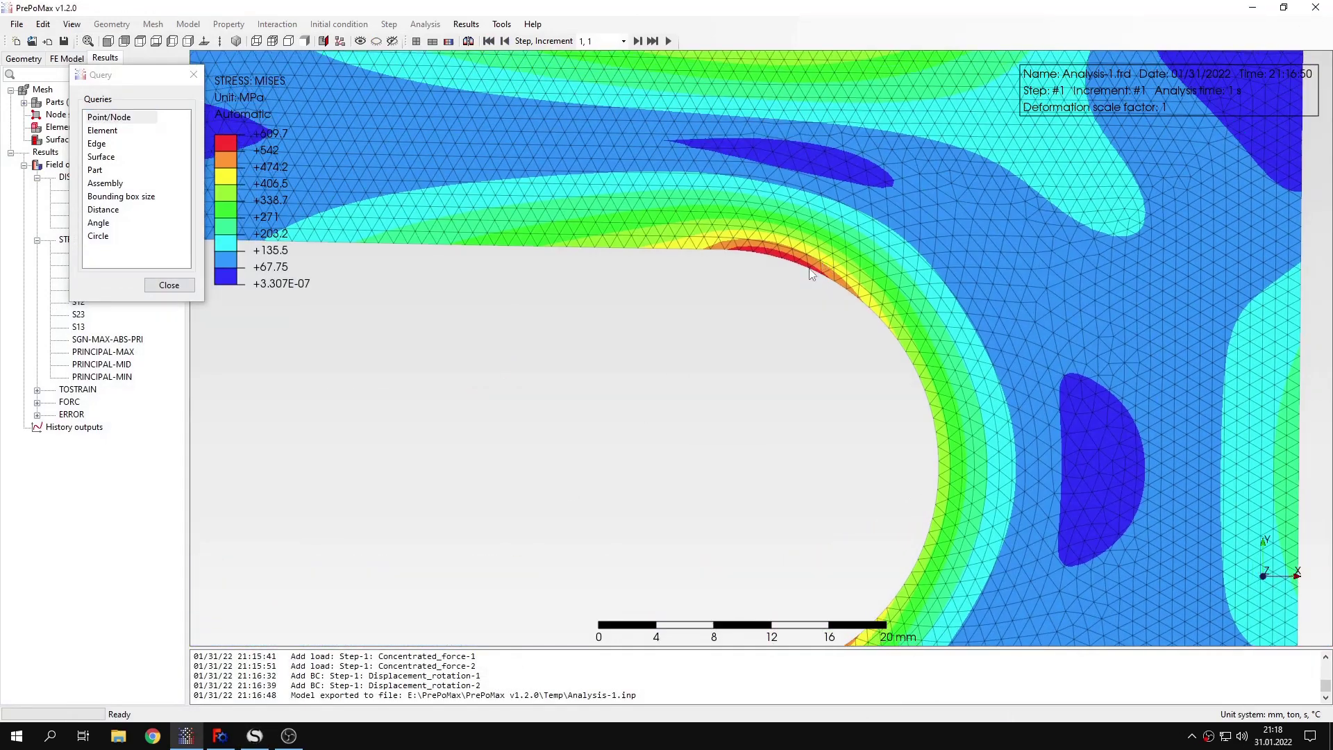
left_click(812, 273)
left_click(822, 276)
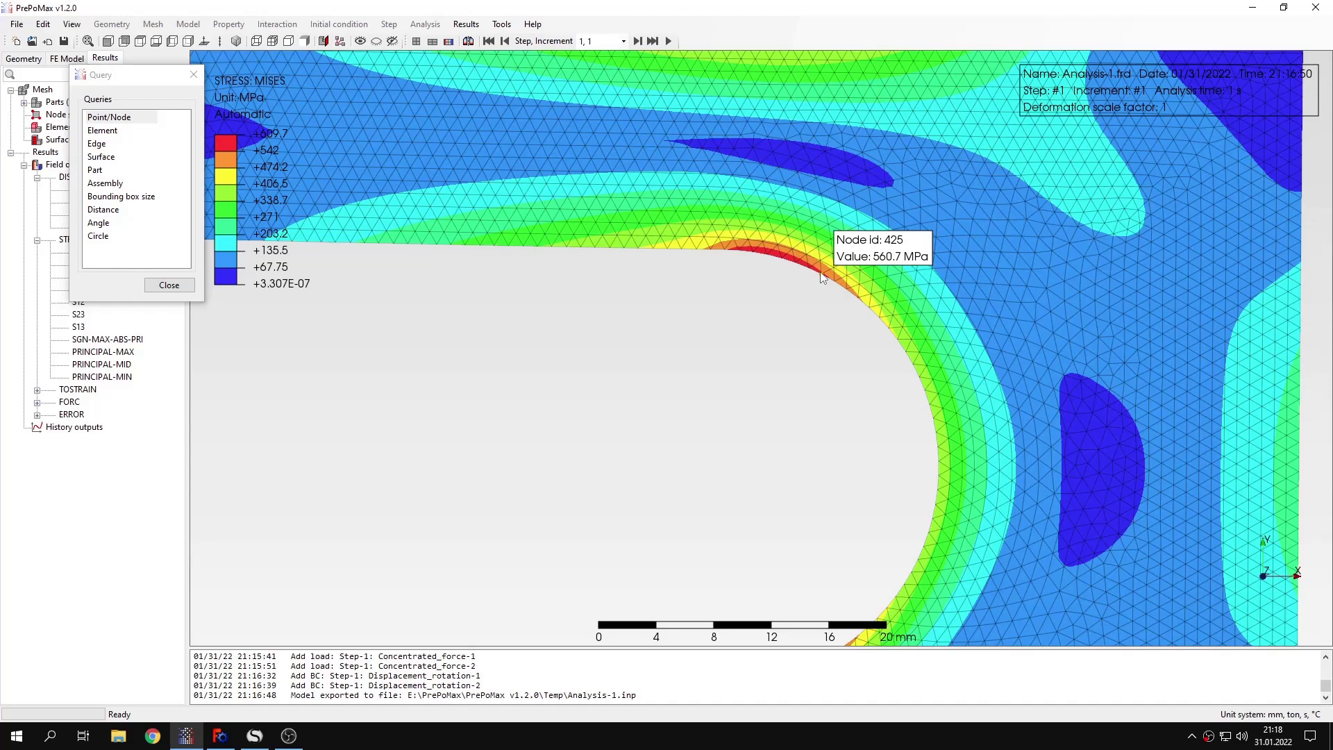
left_click(834, 277)
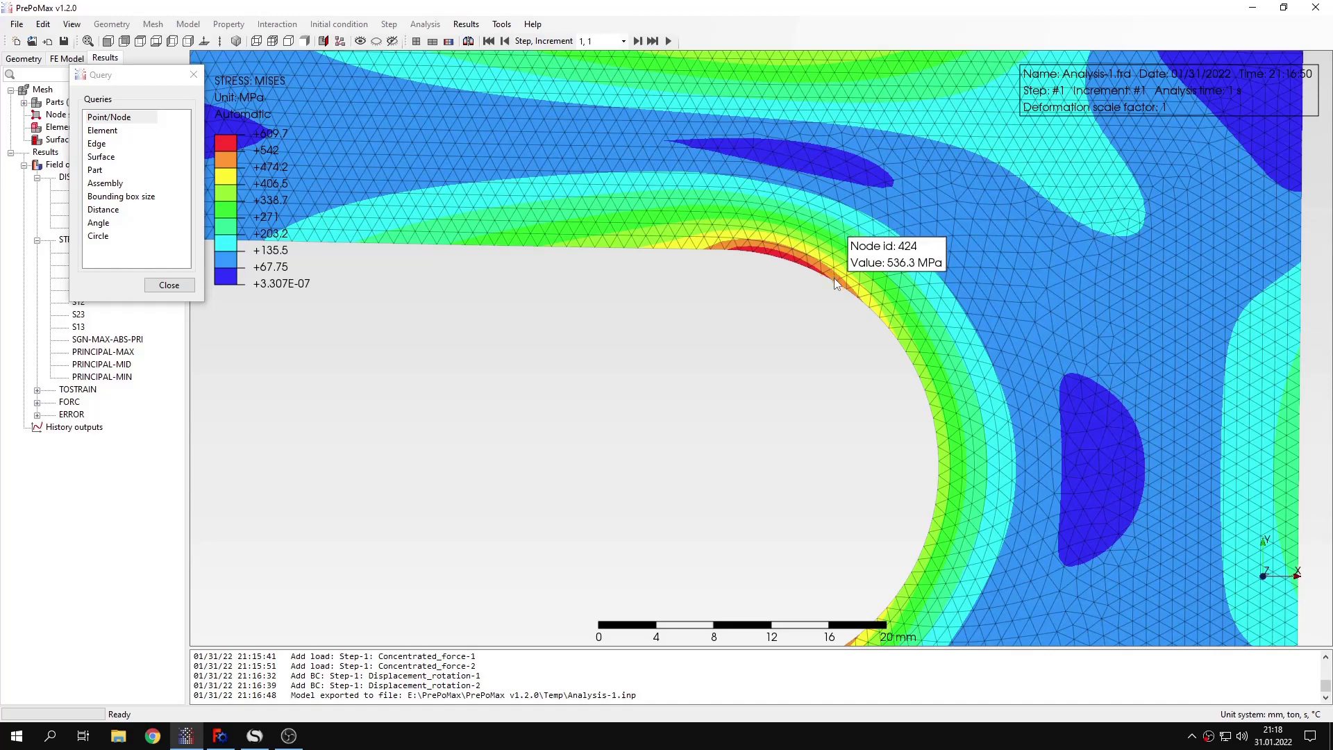
left_click(800, 267)
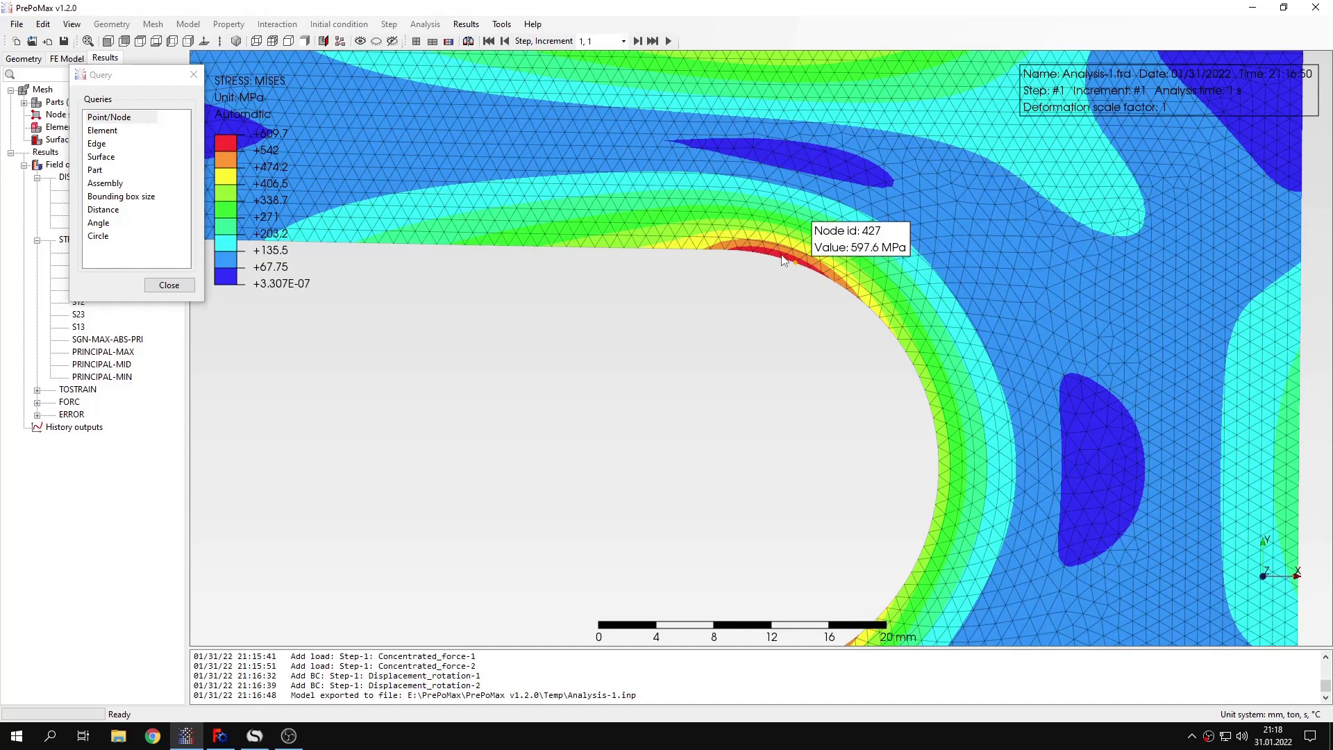
left_click(782, 259)
left_click(776, 257)
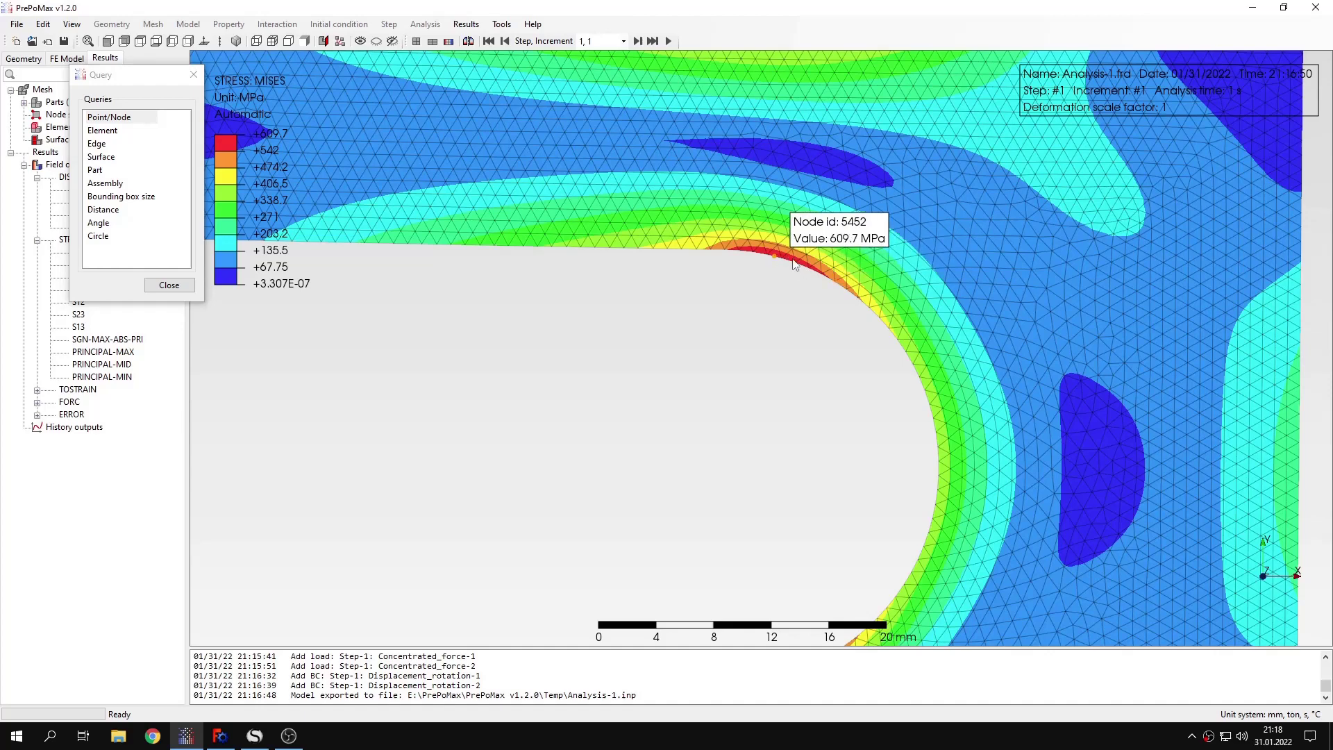
left_click(791, 261)
Step: Read nodes 427, 5446, 425 and 426 (560.7–581.5 MPa) and compare against SMath's σB 567,1539 MPa
left_click(796, 267)
left_click(806, 269)
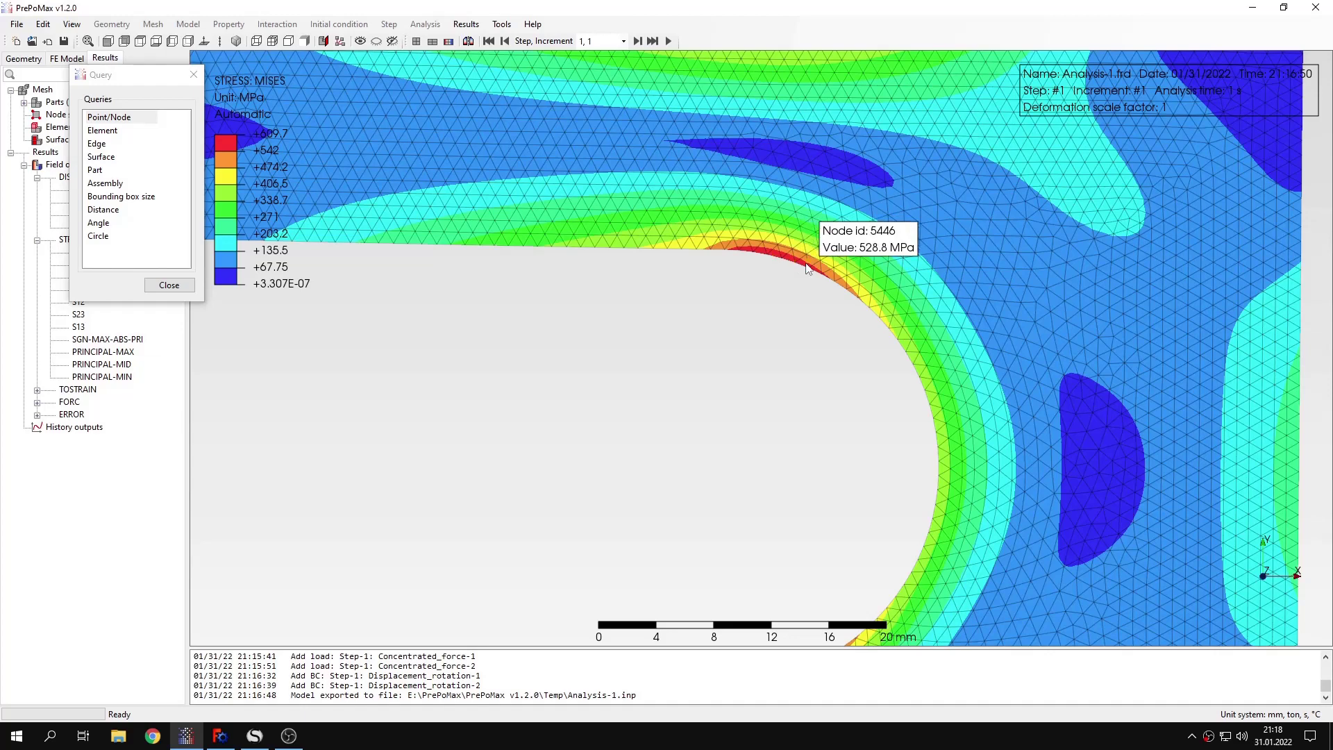
left_click(816, 276)
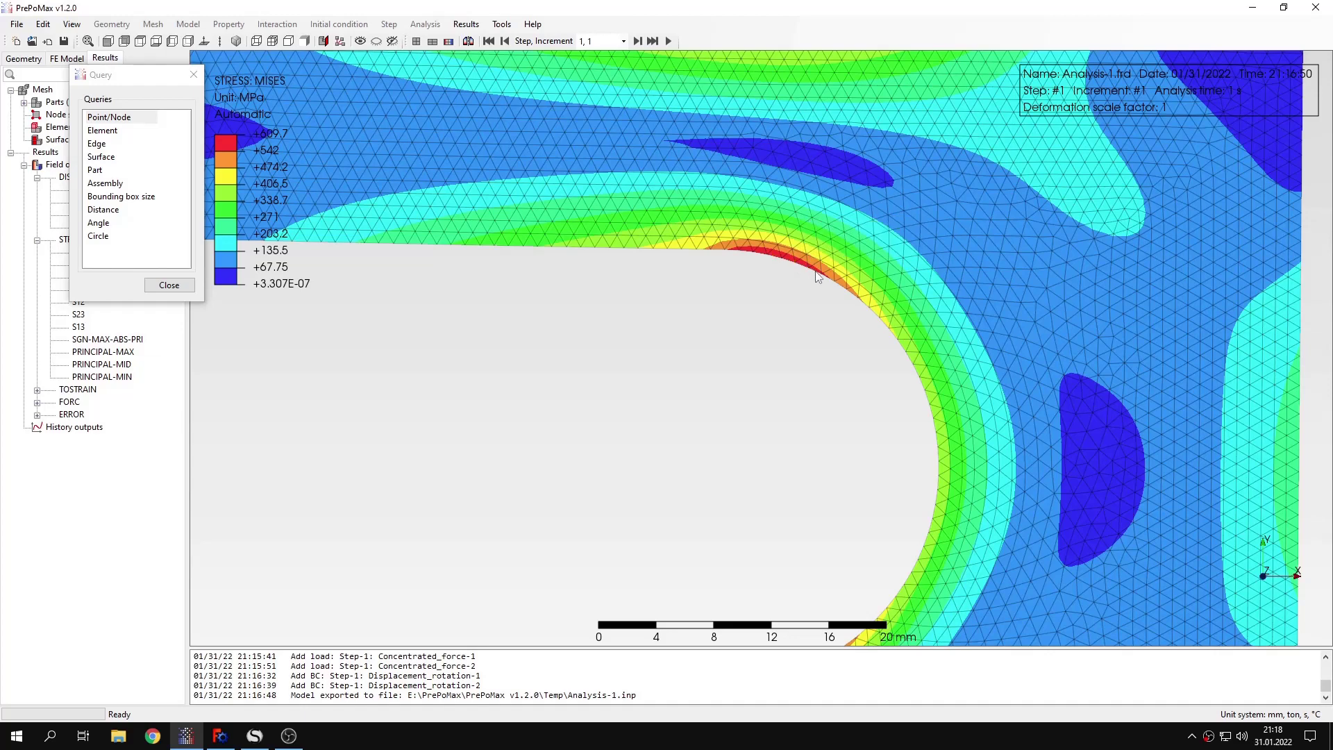
left_click(817, 277)
scroll(817, 277, "up", 5)
left_click(820, 285)
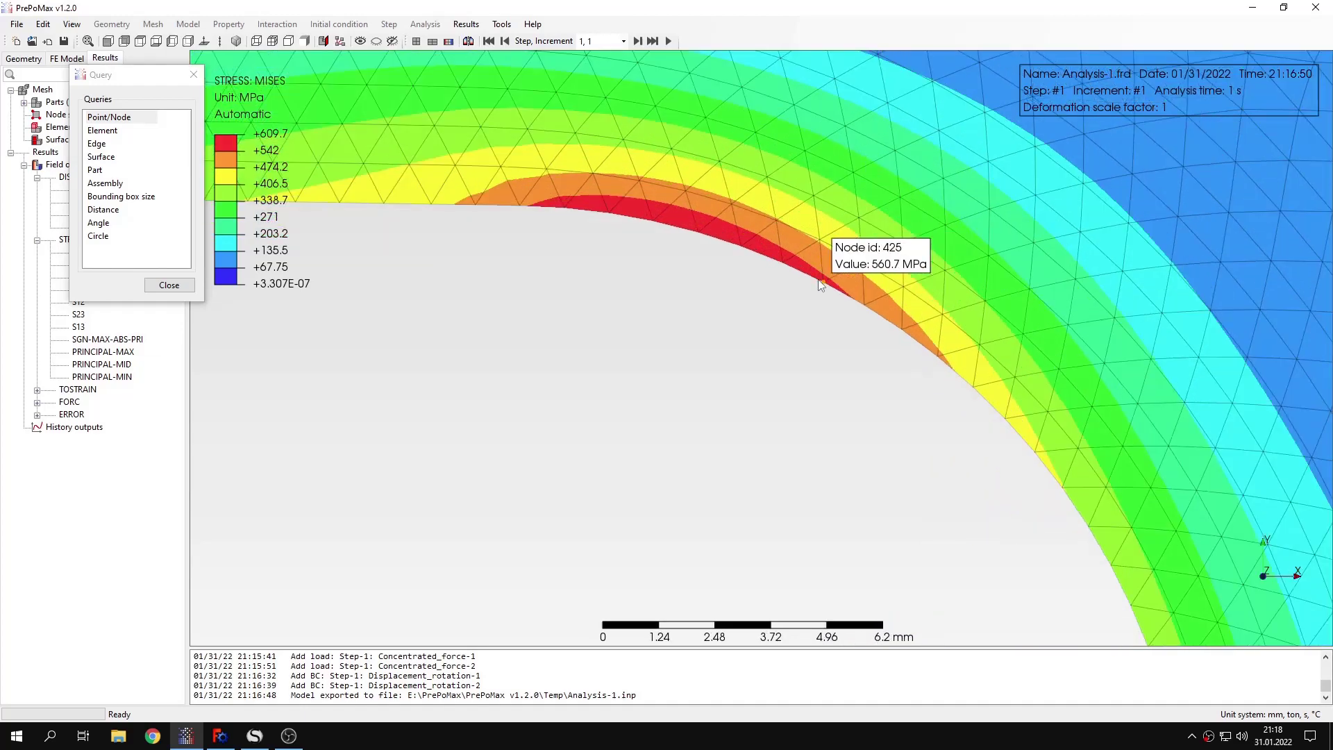
left_click(787, 266)
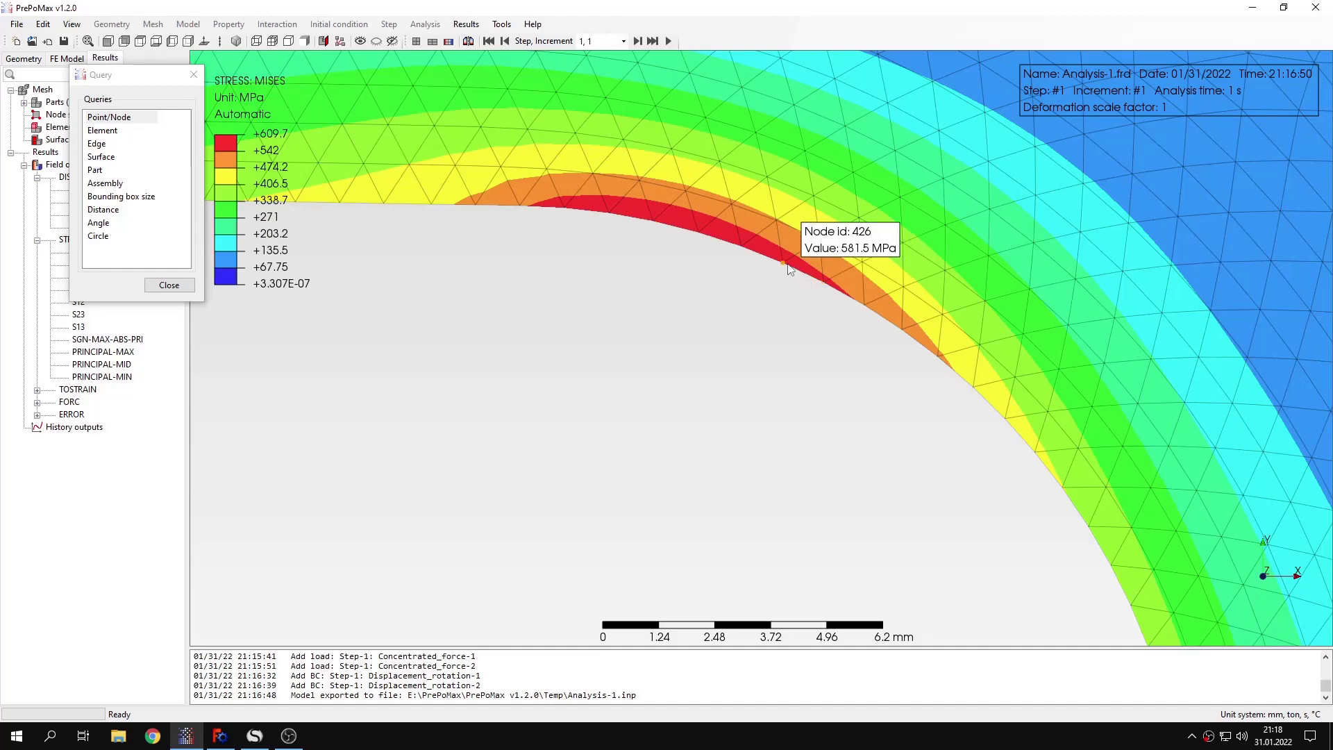
left_click(860, 304)
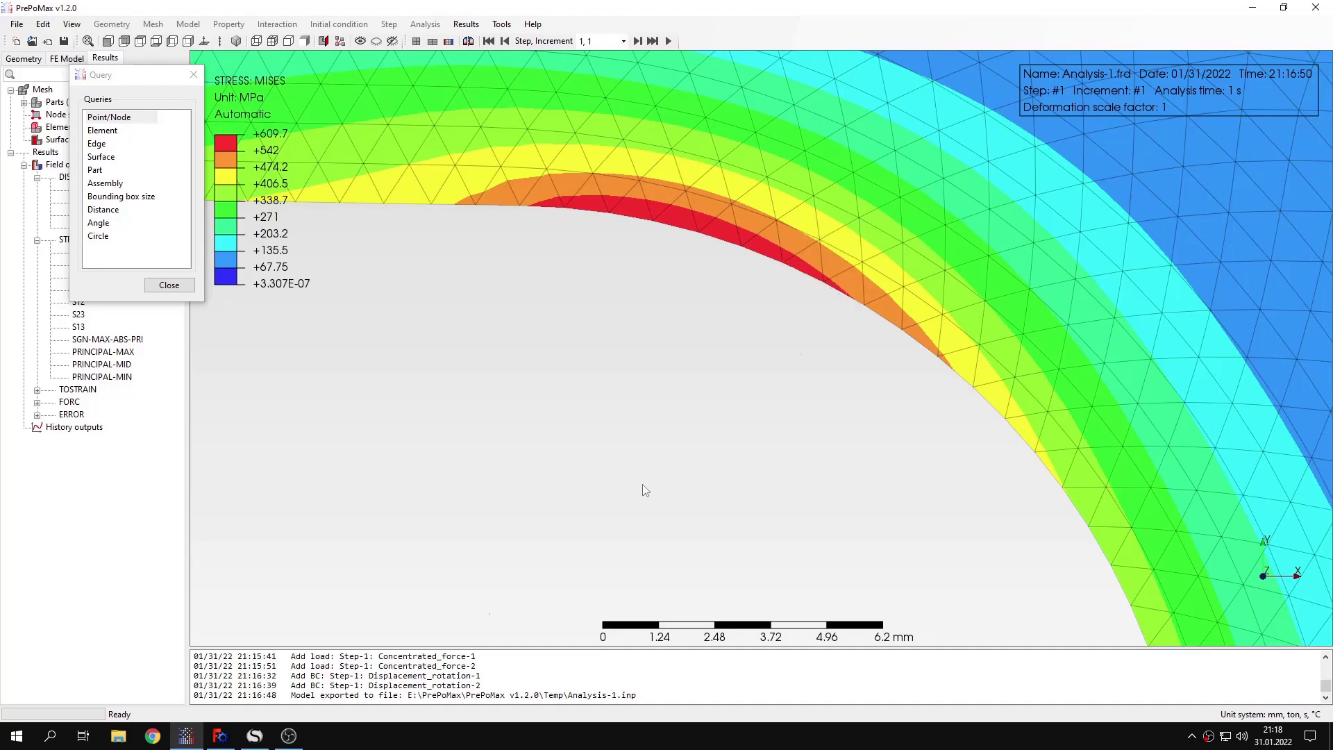
left_click(257, 733)
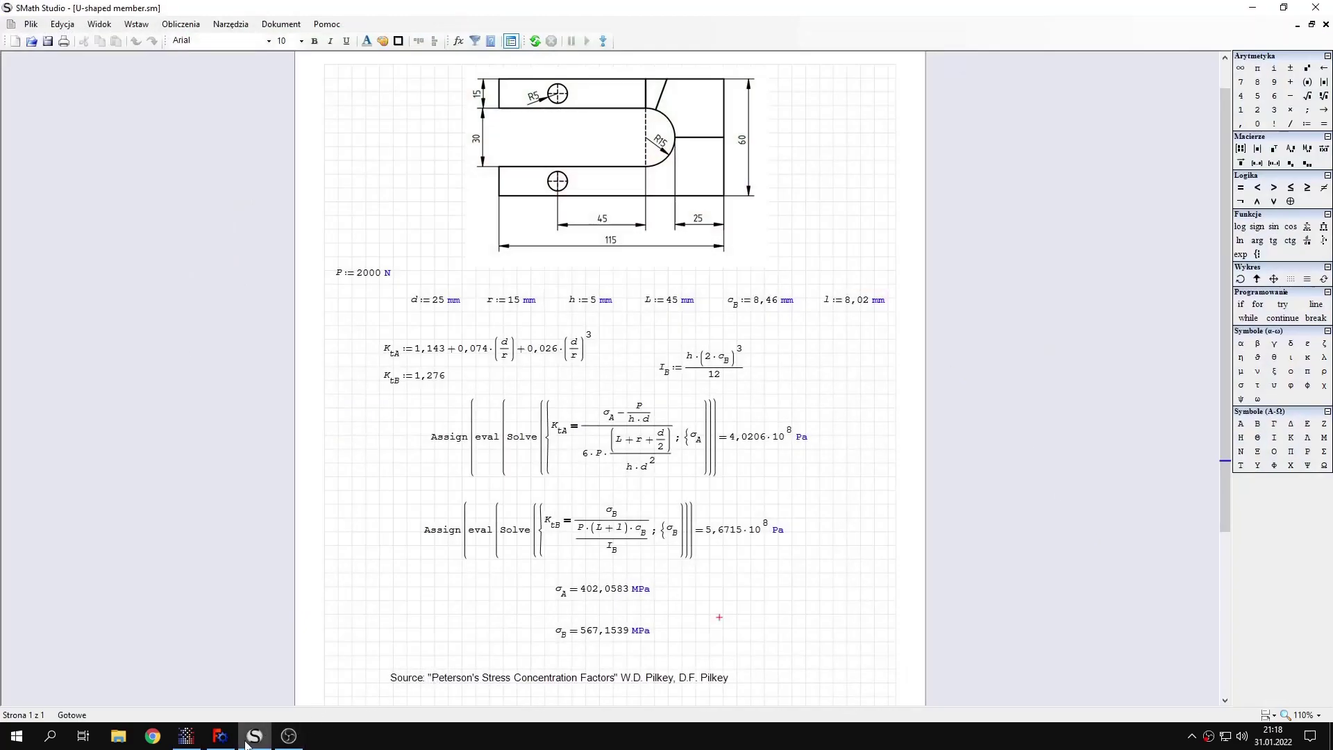
key("alt+Tab")
left_click(826, 285)
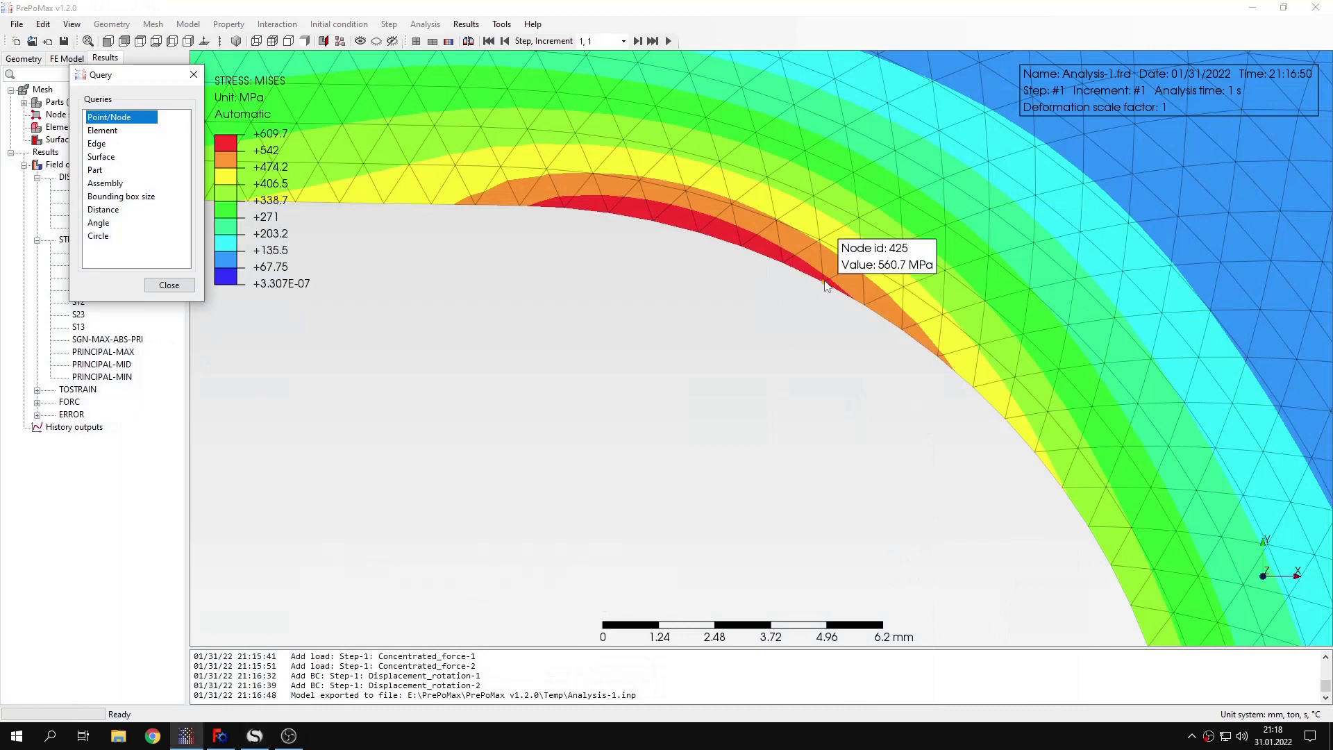
scroll(824, 281, "down", 10)
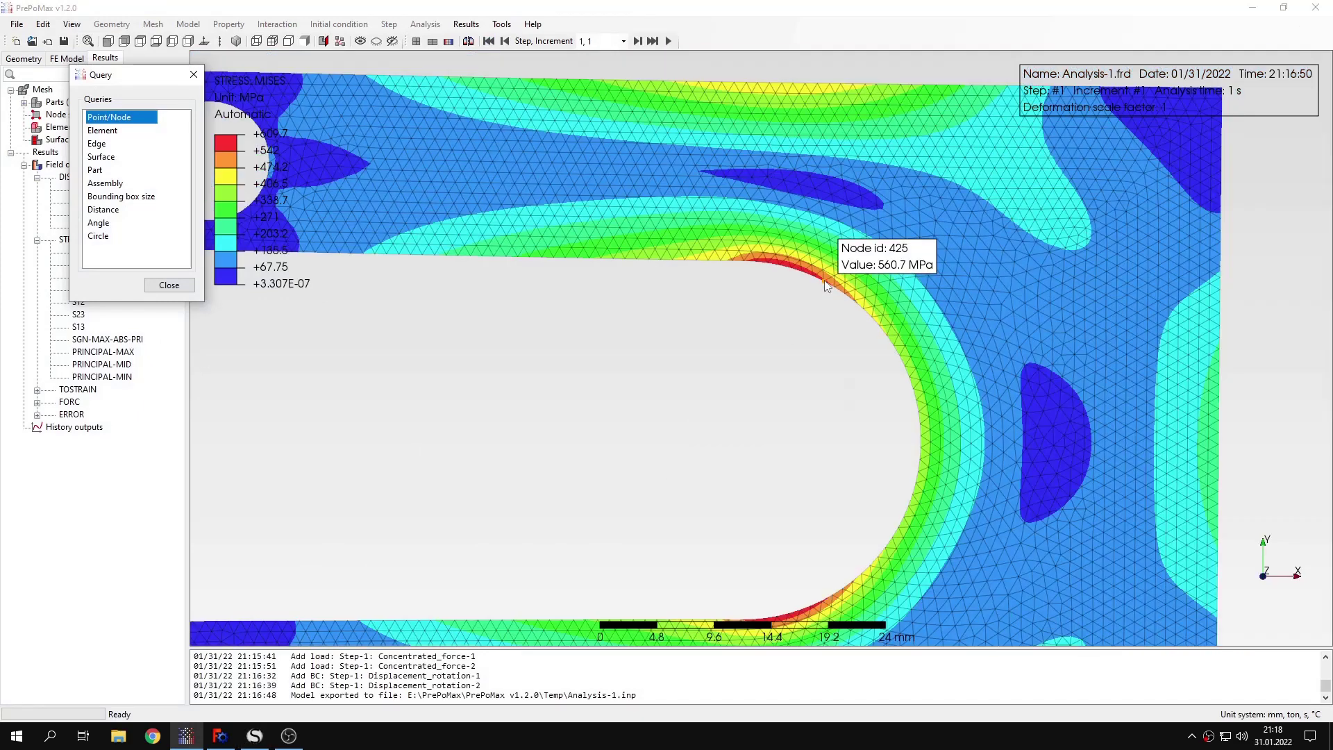
Step: Close the node query and orbit the plate to an oblique view revealing it is flat
left_click(193, 75)
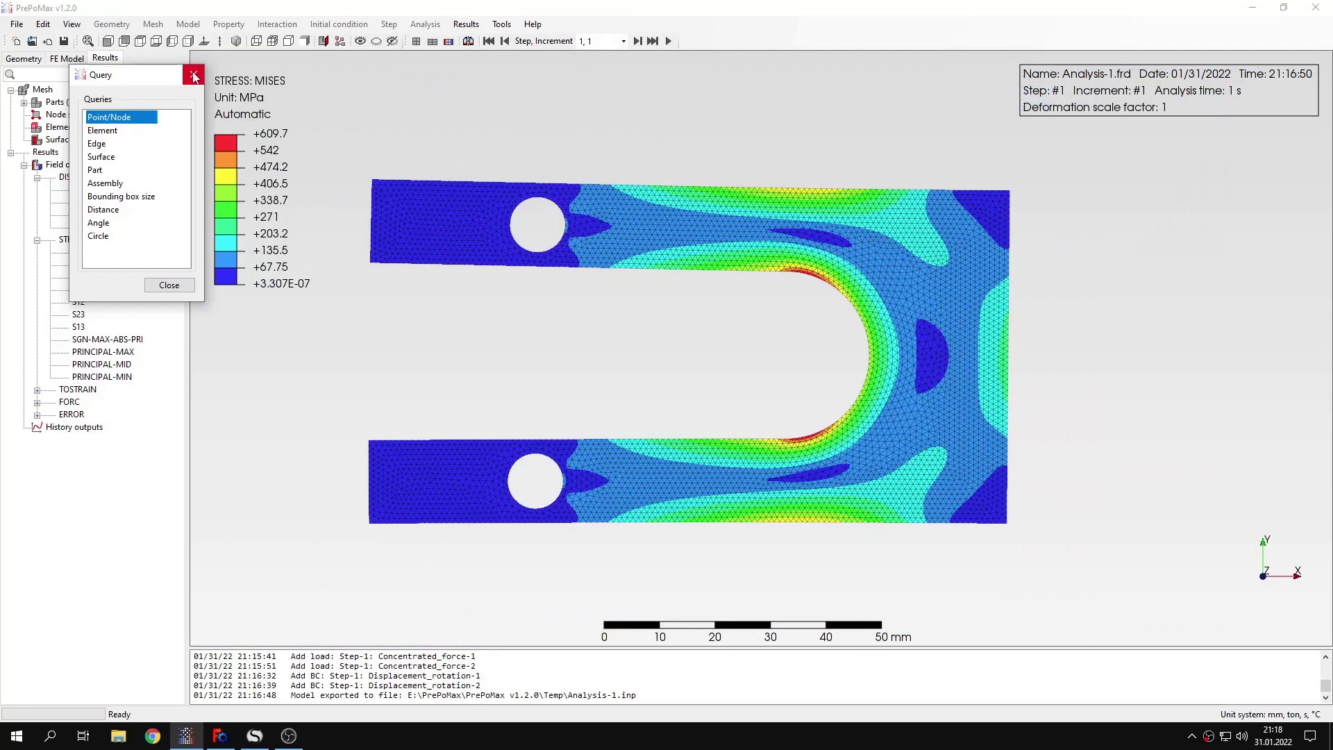
middle_click_drag(472, 317, 514, 308)
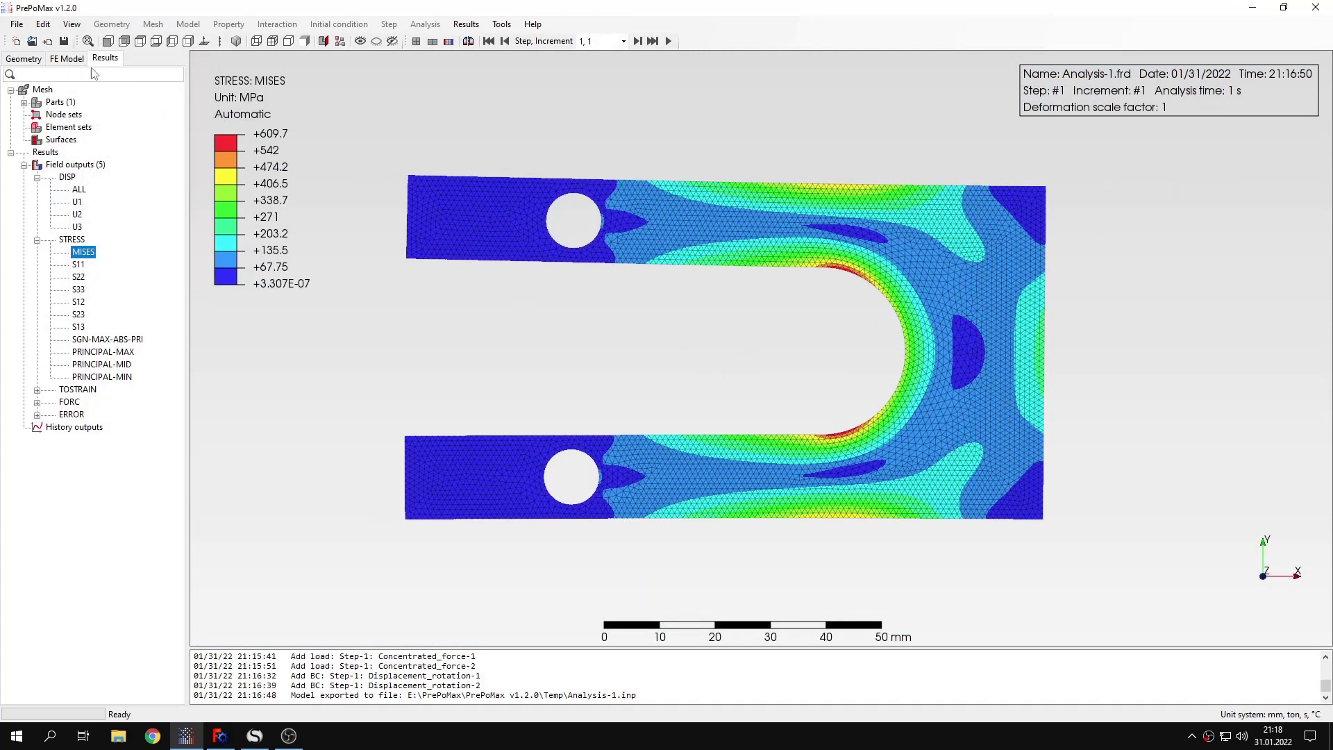
mouse_move(638, 405)
middle_mouse_down()
mouse_move(768, 393)
mouse_move(685, 401)
mouse_move(635, 392)
mouse_move(646, 389)
middle_mouse_up()
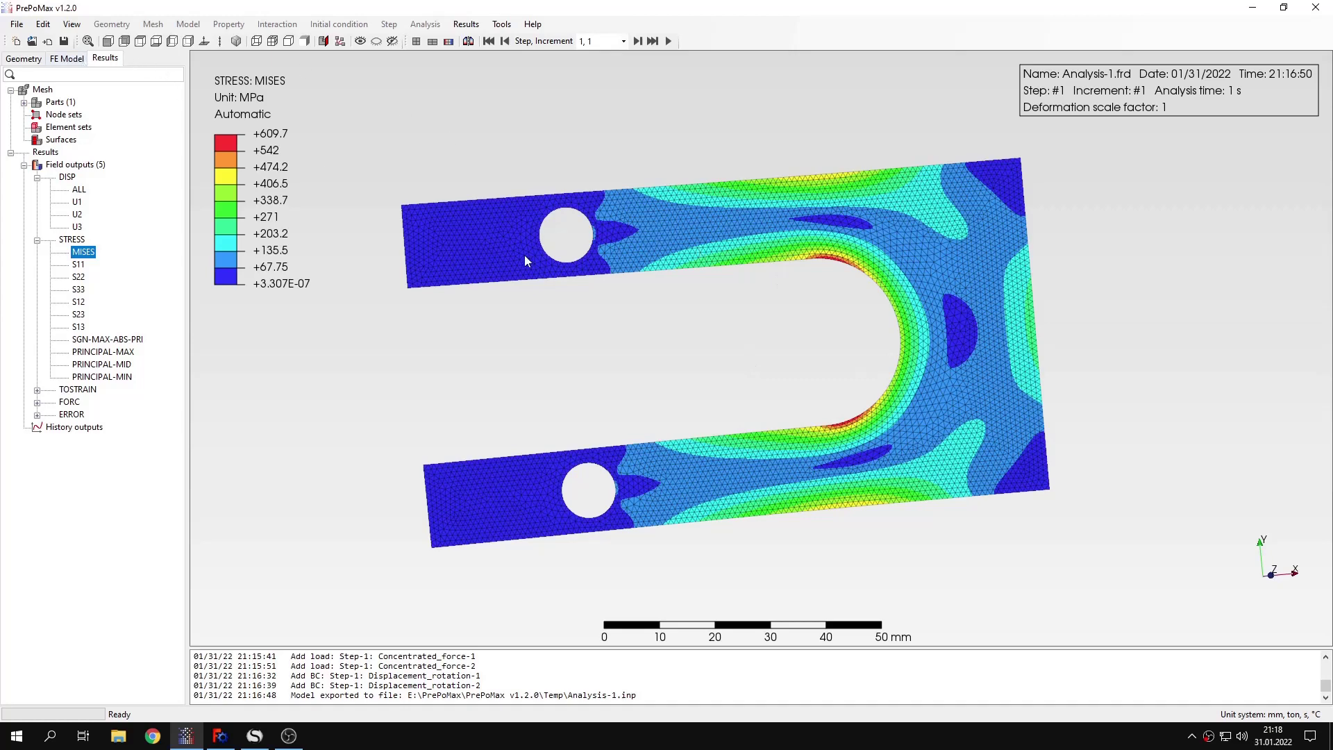
middle_click_drag(821, 381, 773, 397)
middle_click_drag(681, 354, 740, 340)
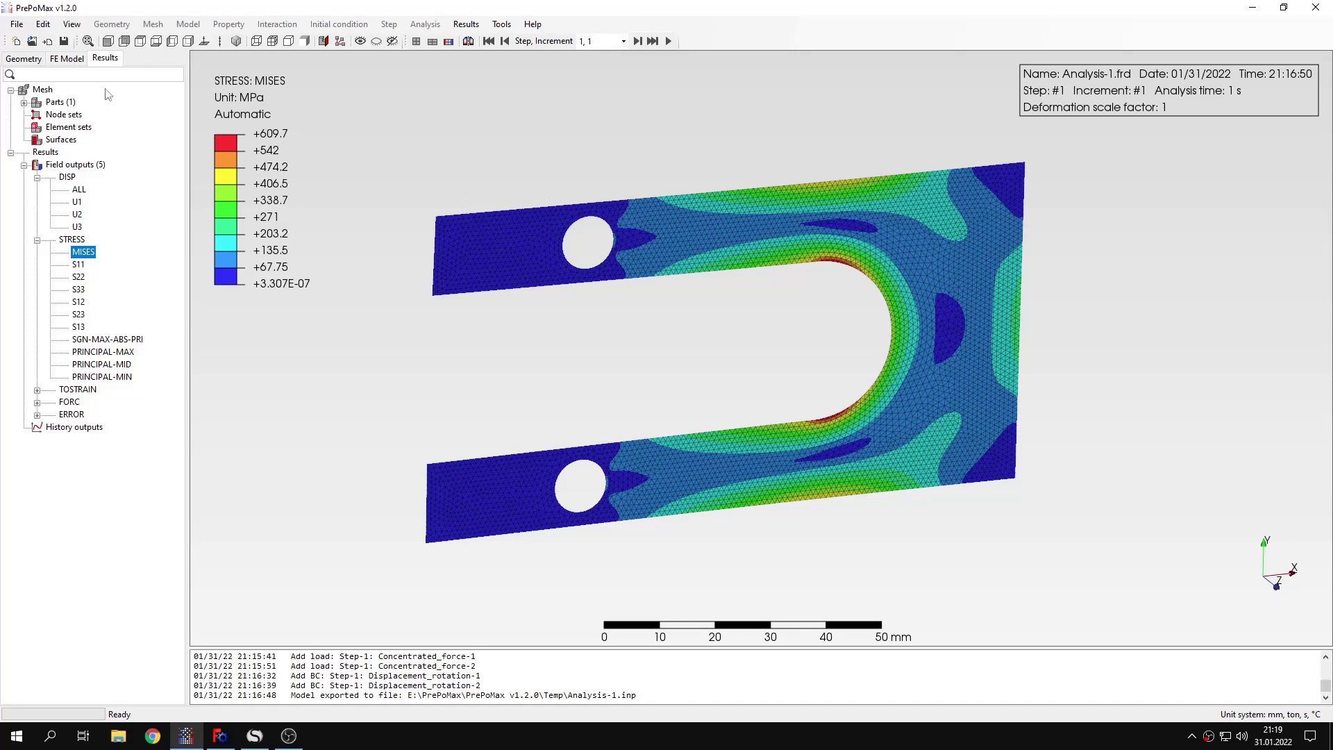
Step: Set EF-Output-1's Output (2D/3D) property to 3D in Step-1's field outputs
left_click(75, 59)
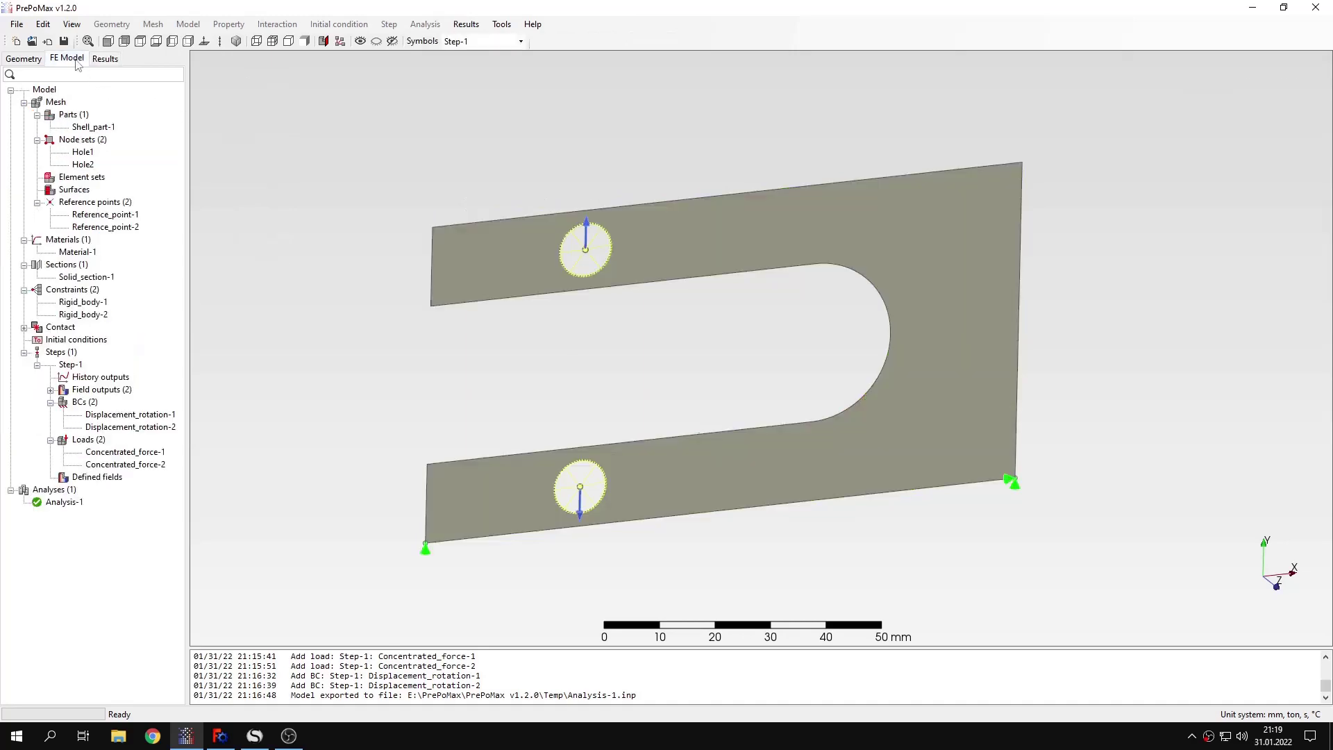
left_click(50, 389)
right_click(104, 414)
left_click(128, 425)
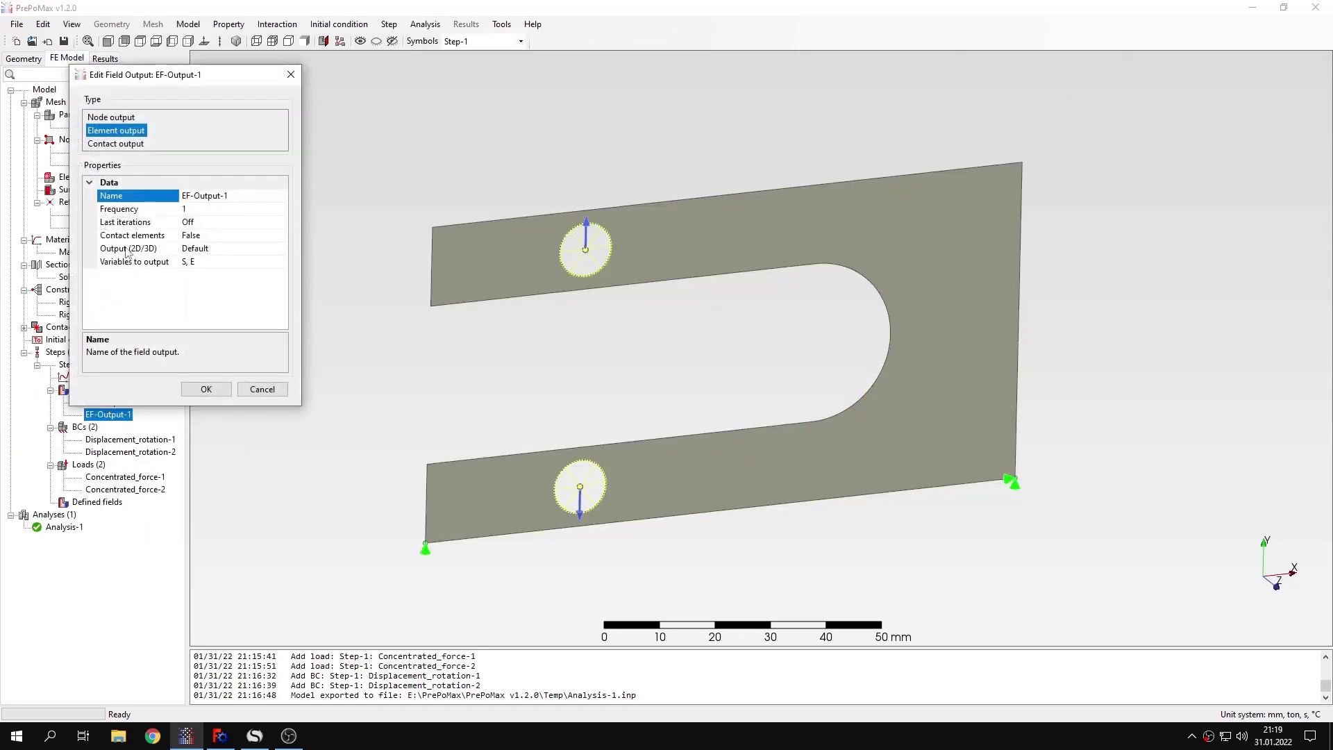
left_click(203, 248)
left_click(281, 248)
left_click(216, 287)
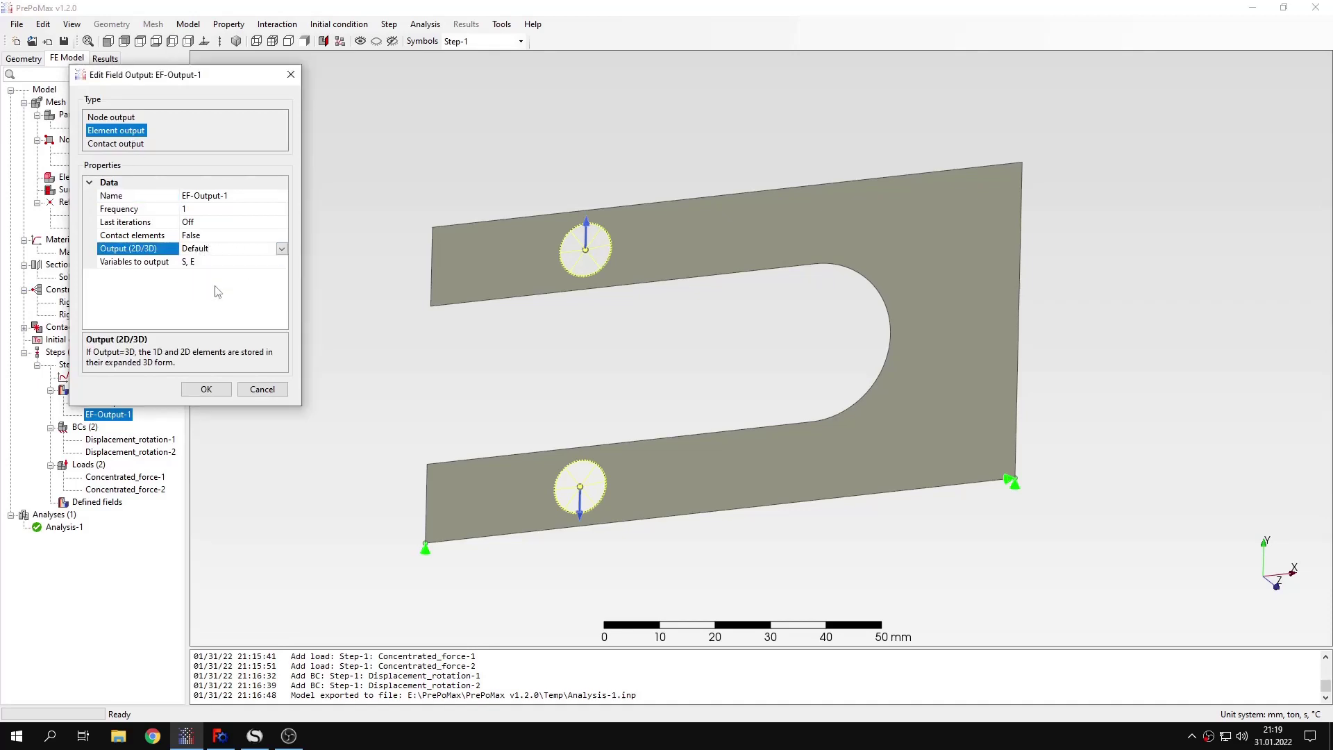
left_click(217, 386)
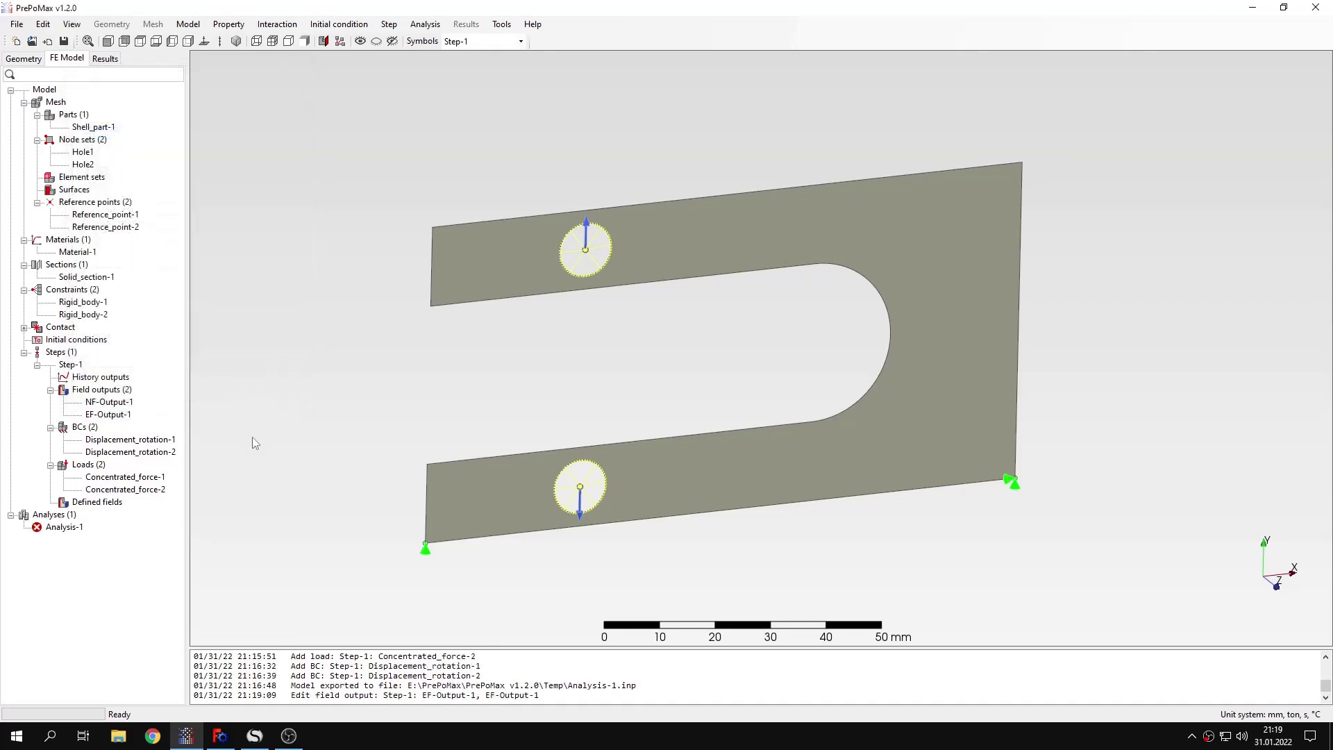
Step: Rerun Analysis-1 and show its von Mises contour in front view, peaking at 609.7 MPa
right_click(74, 532)
left_click(105, 556)
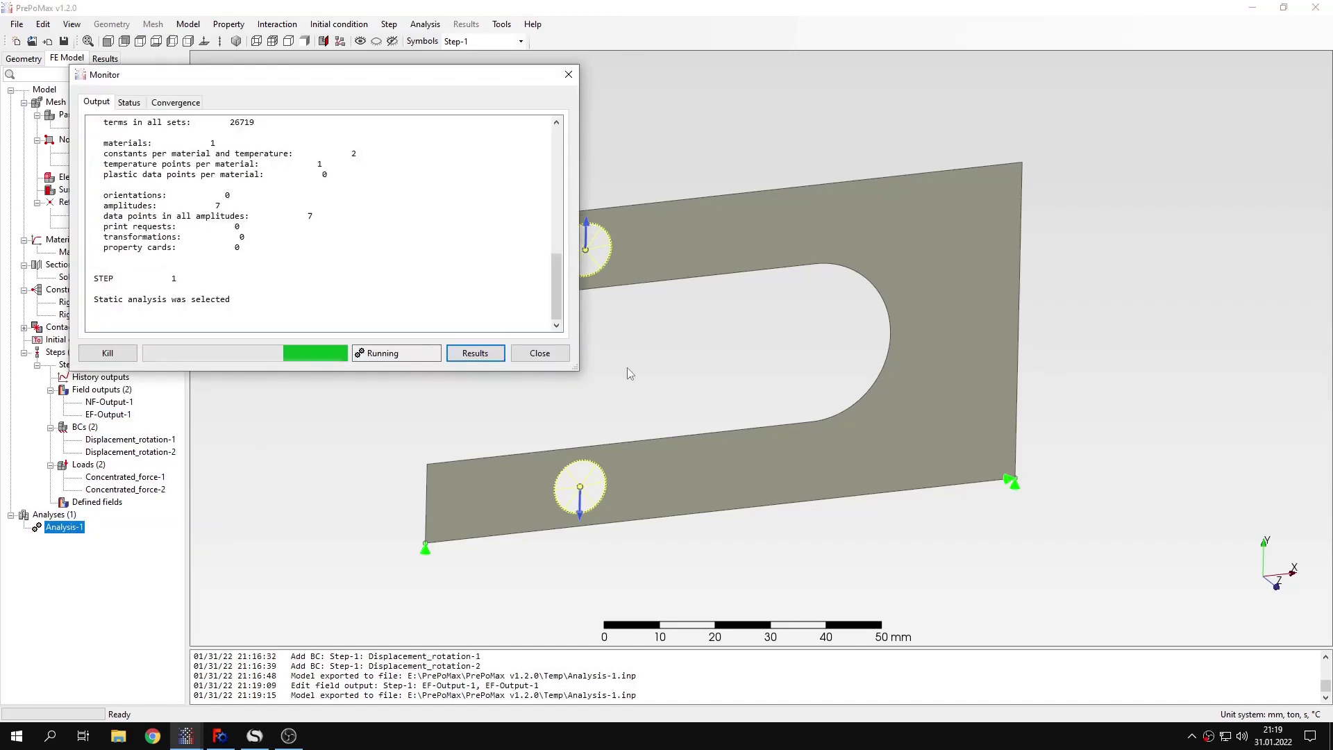
left_click(473, 354)
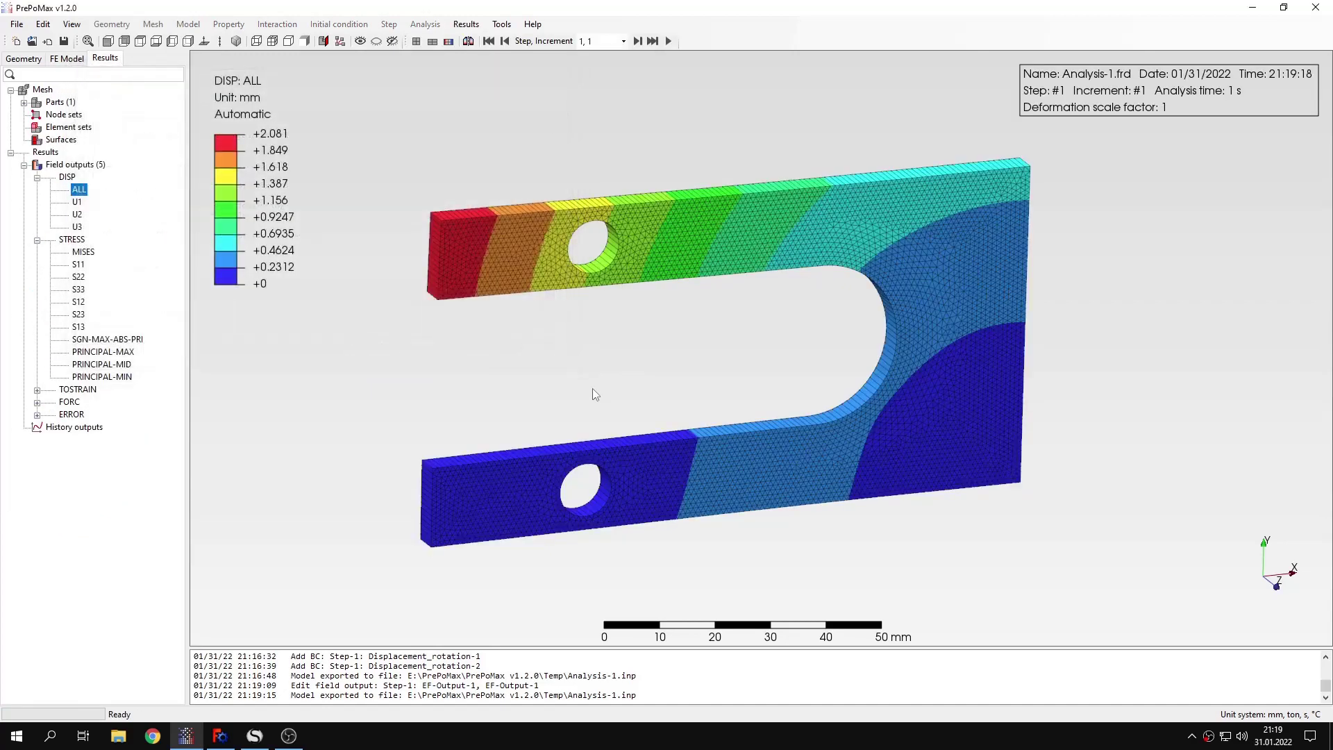
mouse_move(593, 389)
middle_mouse_down()
mouse_move(706, 398)
mouse_move(702, 410)
mouse_move(656, 394)
mouse_move(605, 422)
mouse_move(590, 395)
middle_mouse_up()
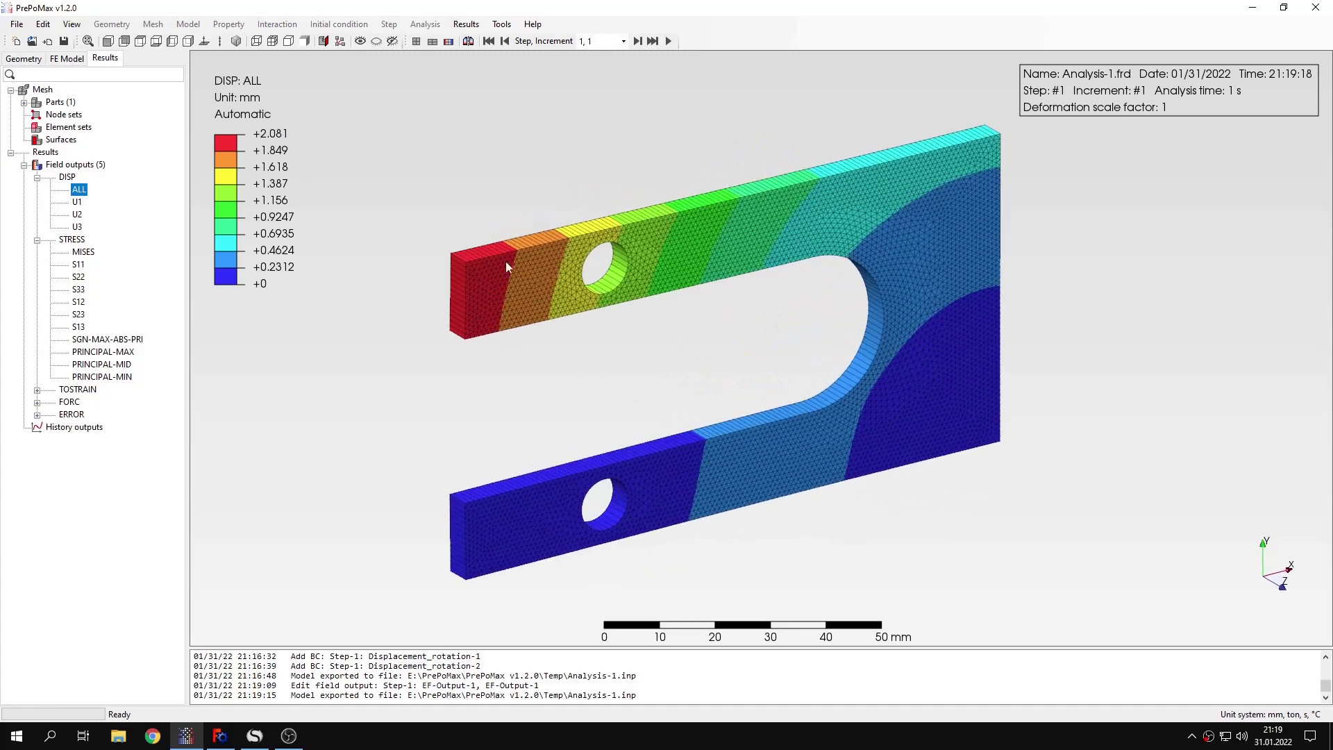
left_click(84, 251)
left_click(107, 41)
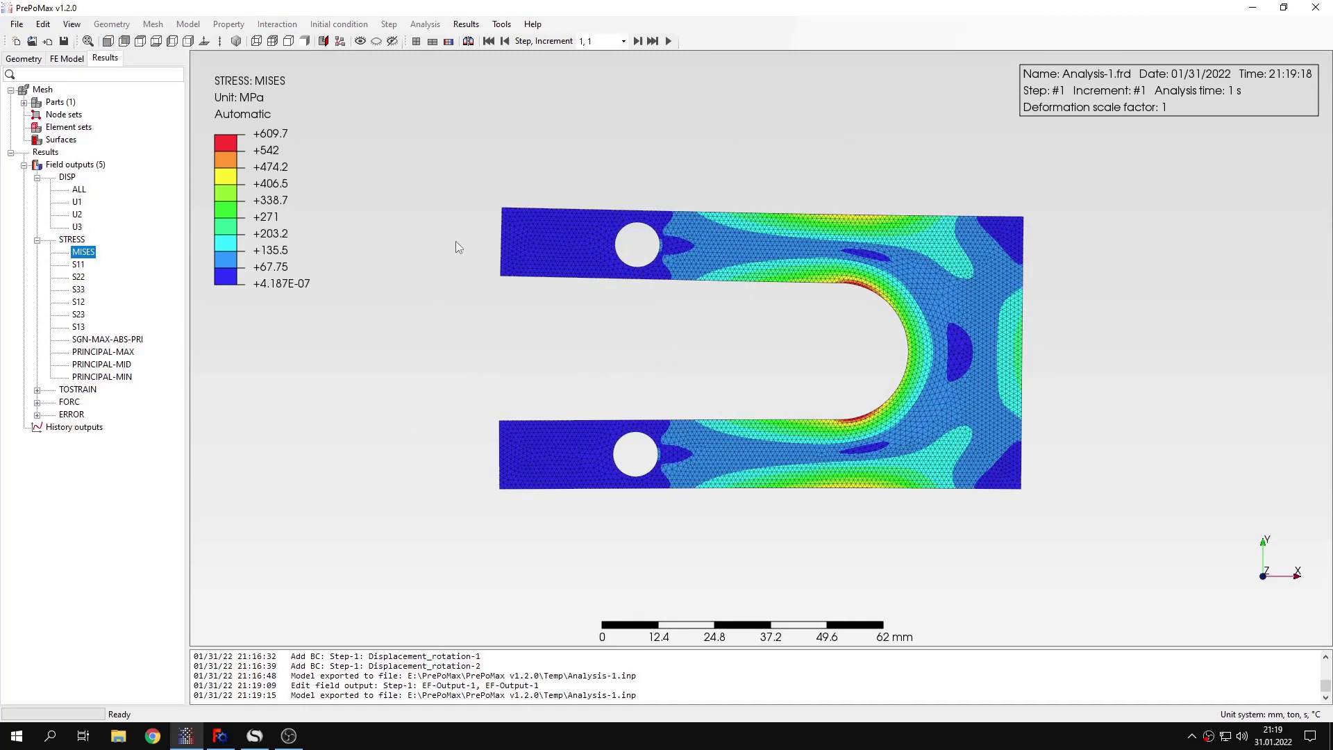
scroll(753, 425, "up", 1)
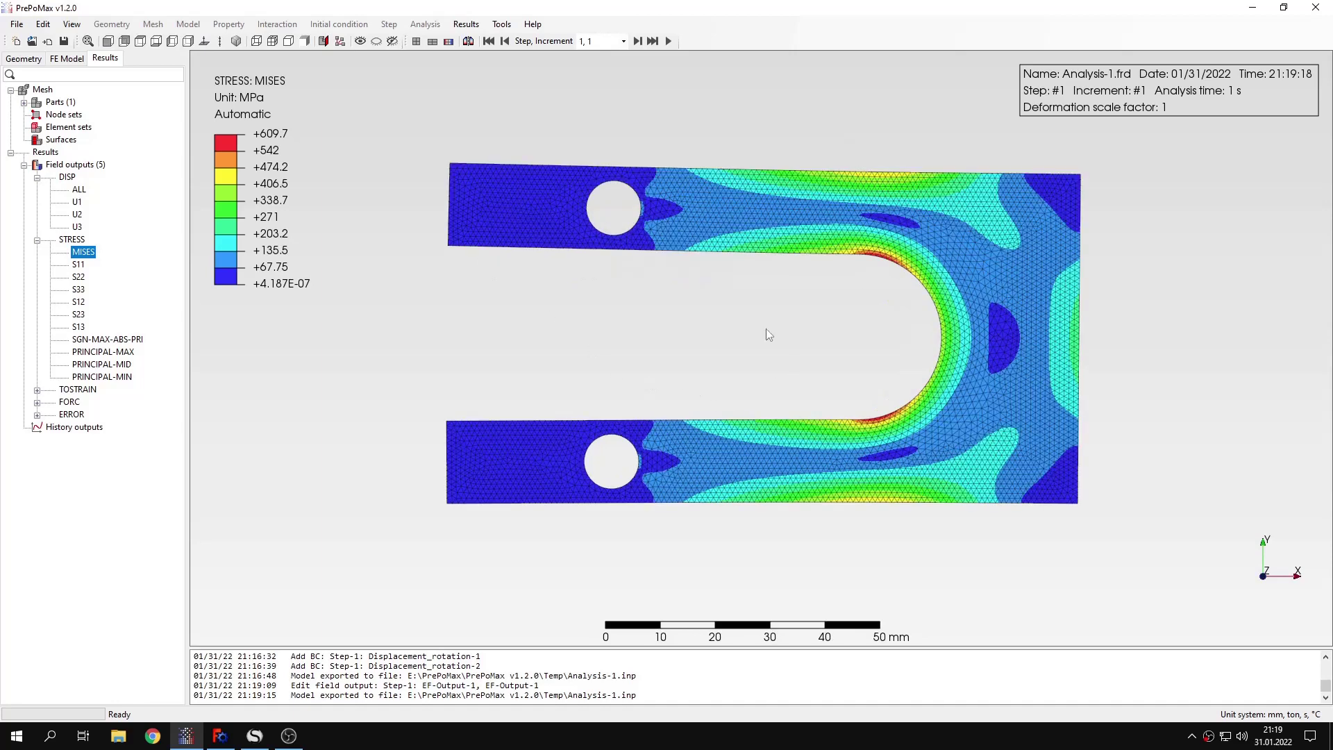